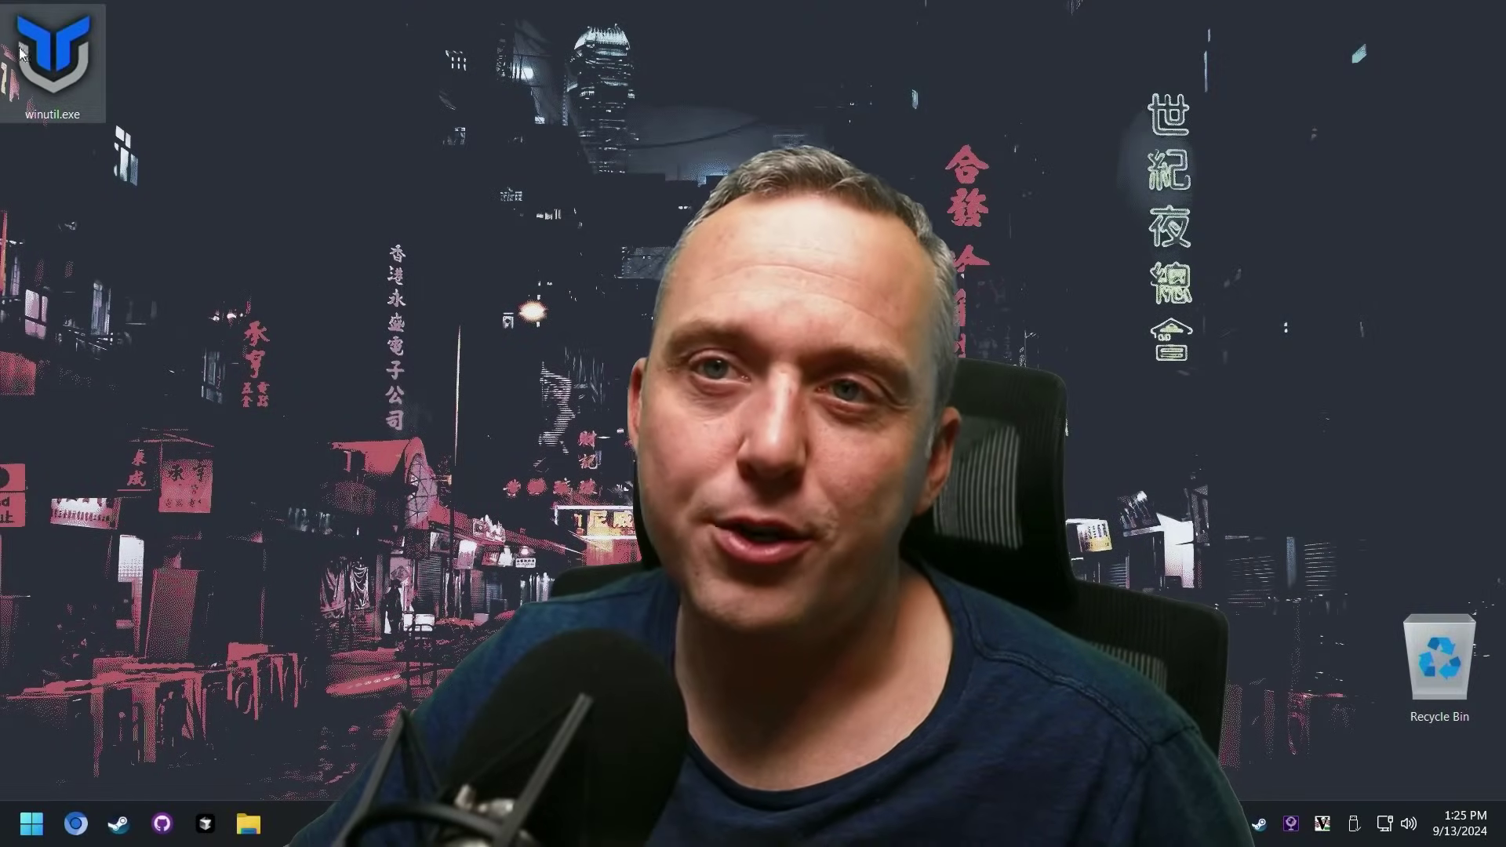
Step: Run winutil.exe from the desktop as administrator
right_click(59, 56)
click(125, 89)
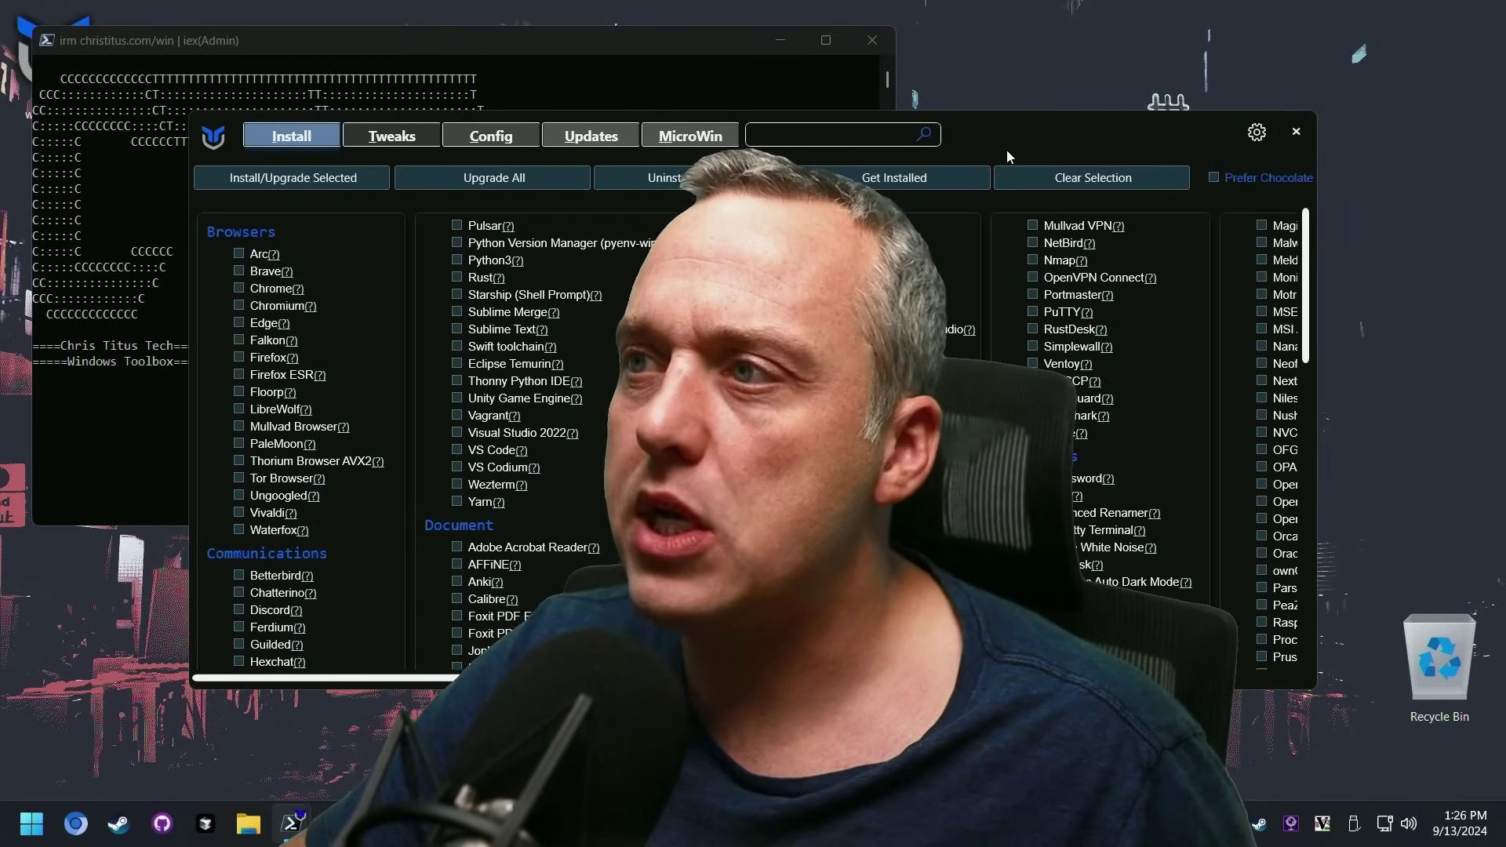
Step: Maximize the WinUtil window to fill the screen
double_click(1009, 147)
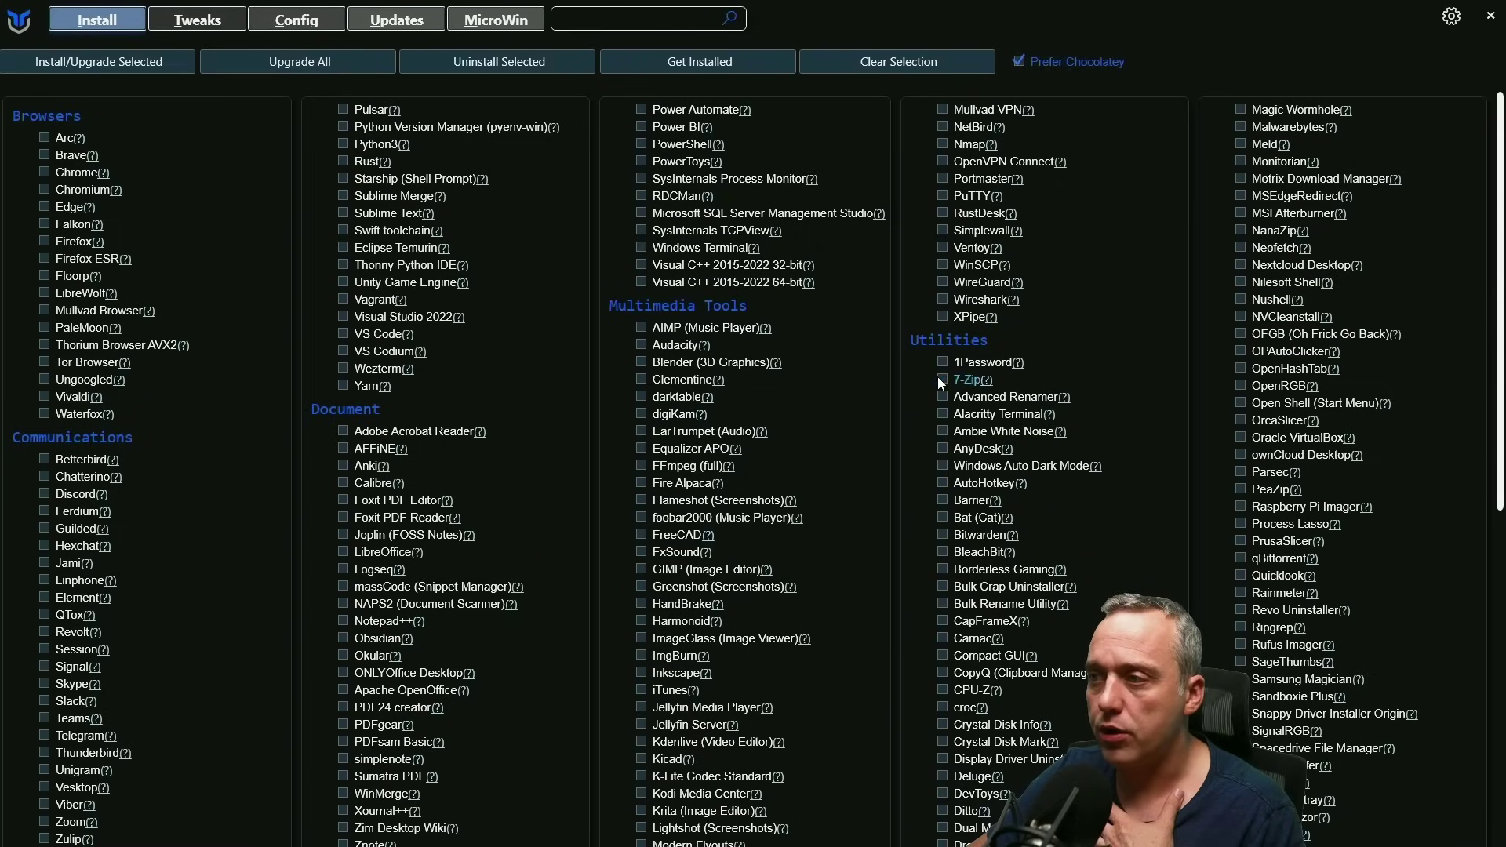
Step: Tick AutoHotkey for installation and close the console once installs finish
click(936, 484)
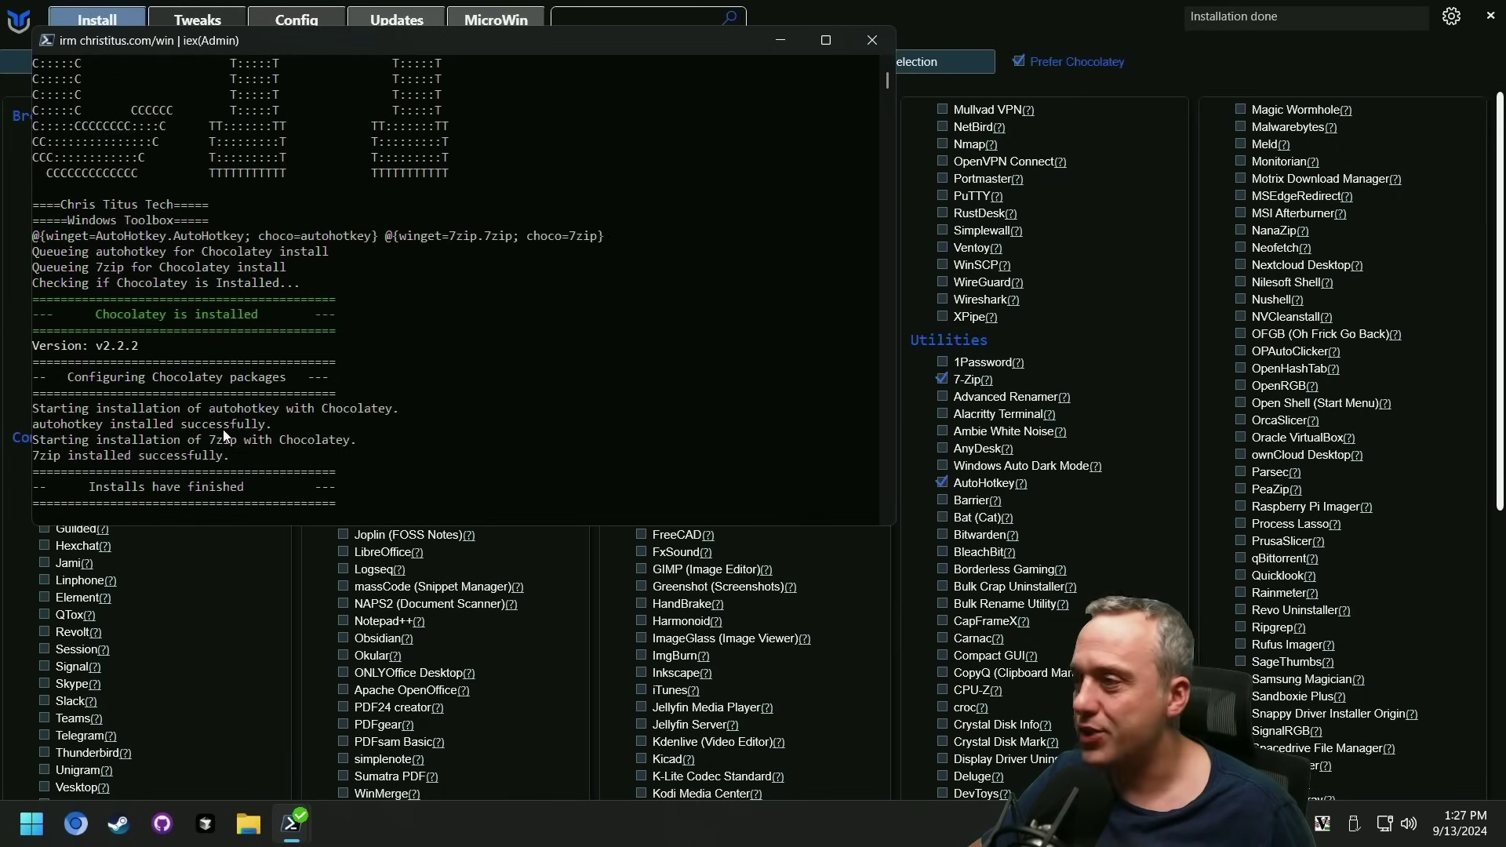
click(875, 43)
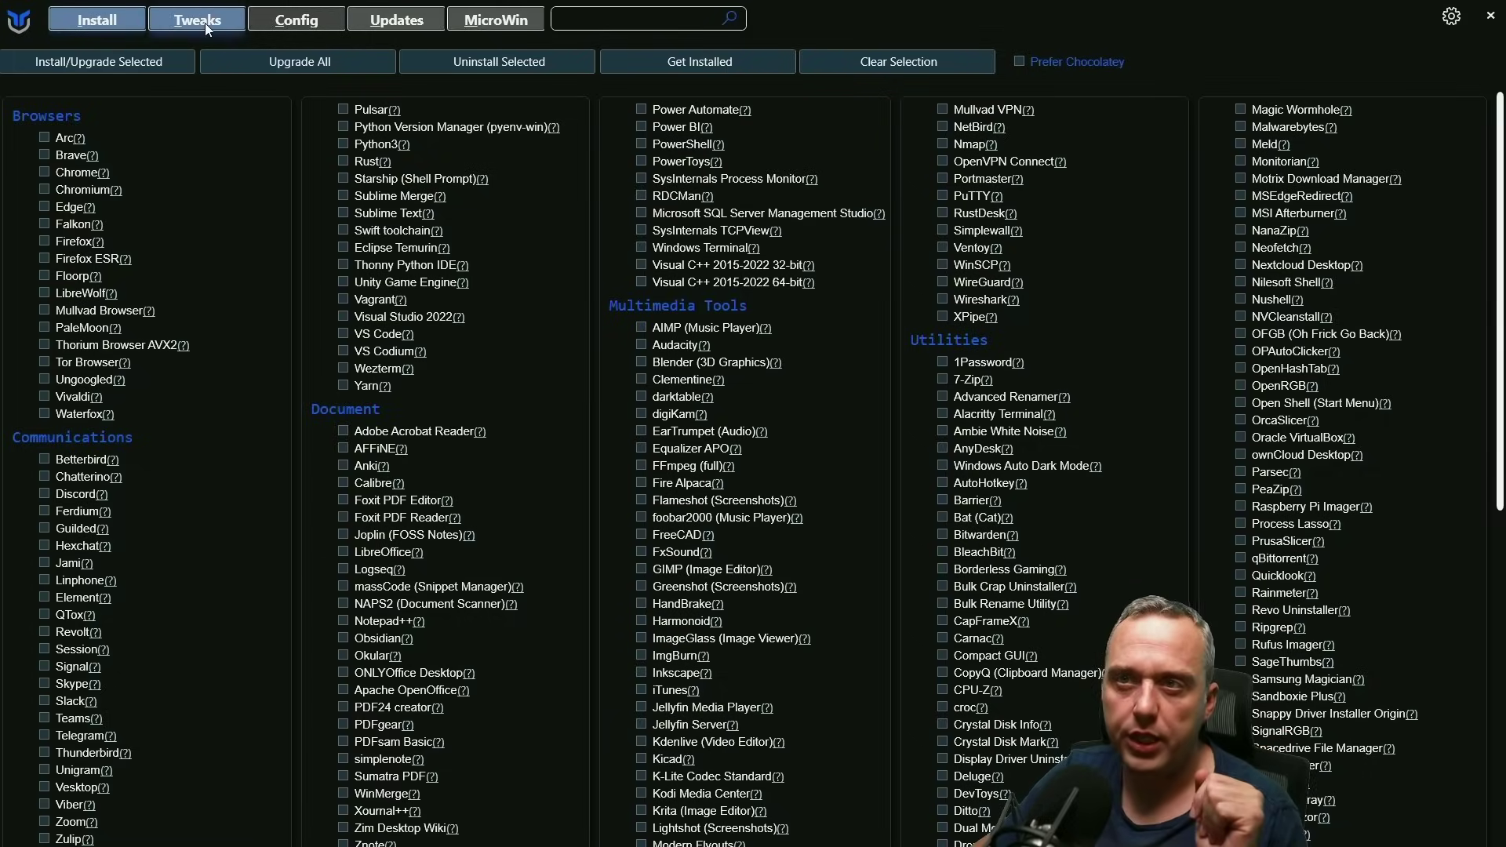
Step: On the Tweaks page, tick Disable Powershell 7 Telemetry
click(205, 22)
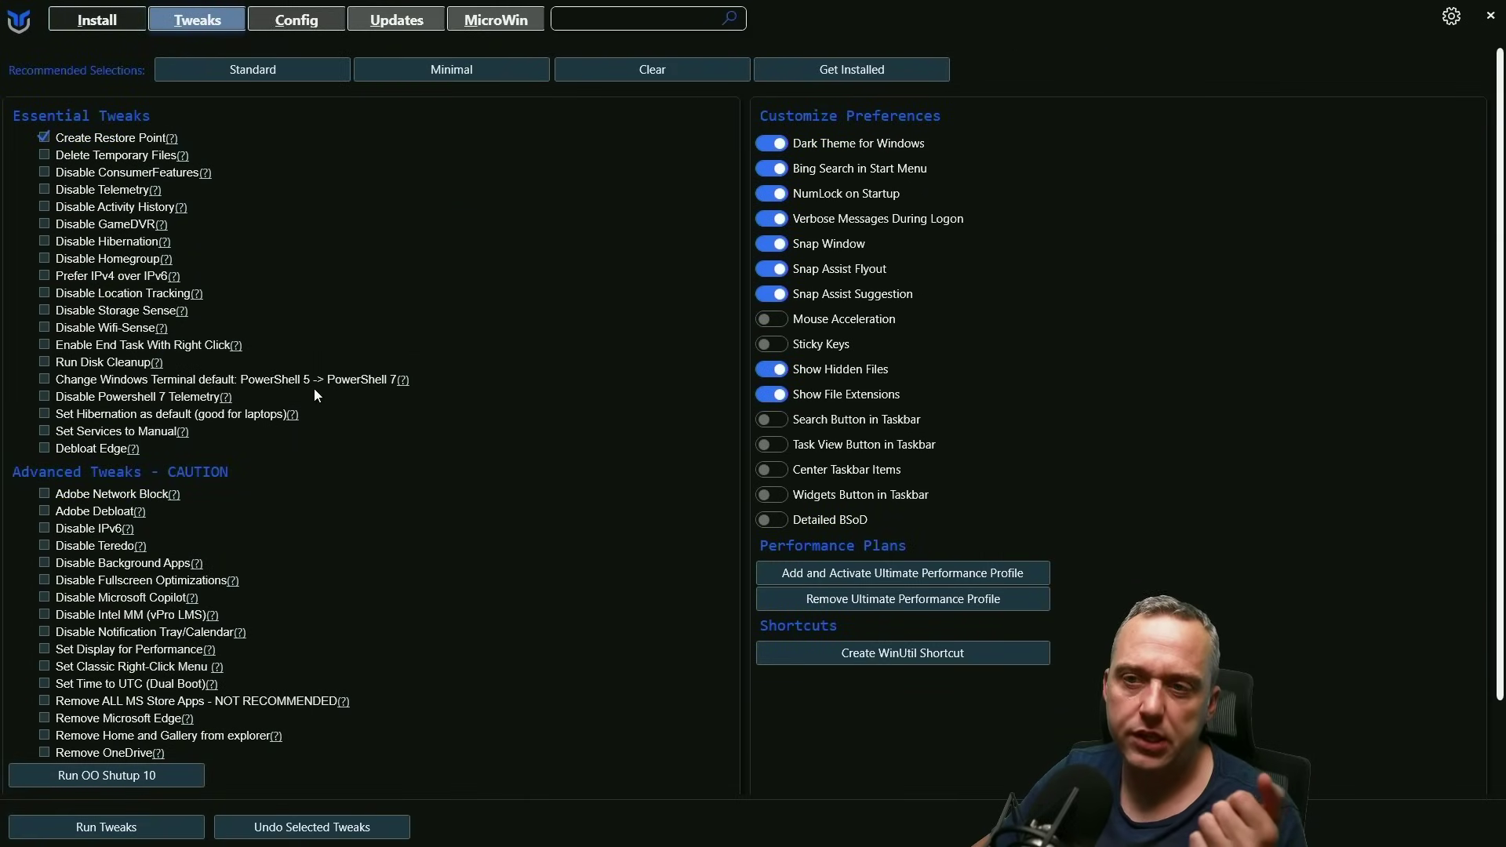
click(112, 400)
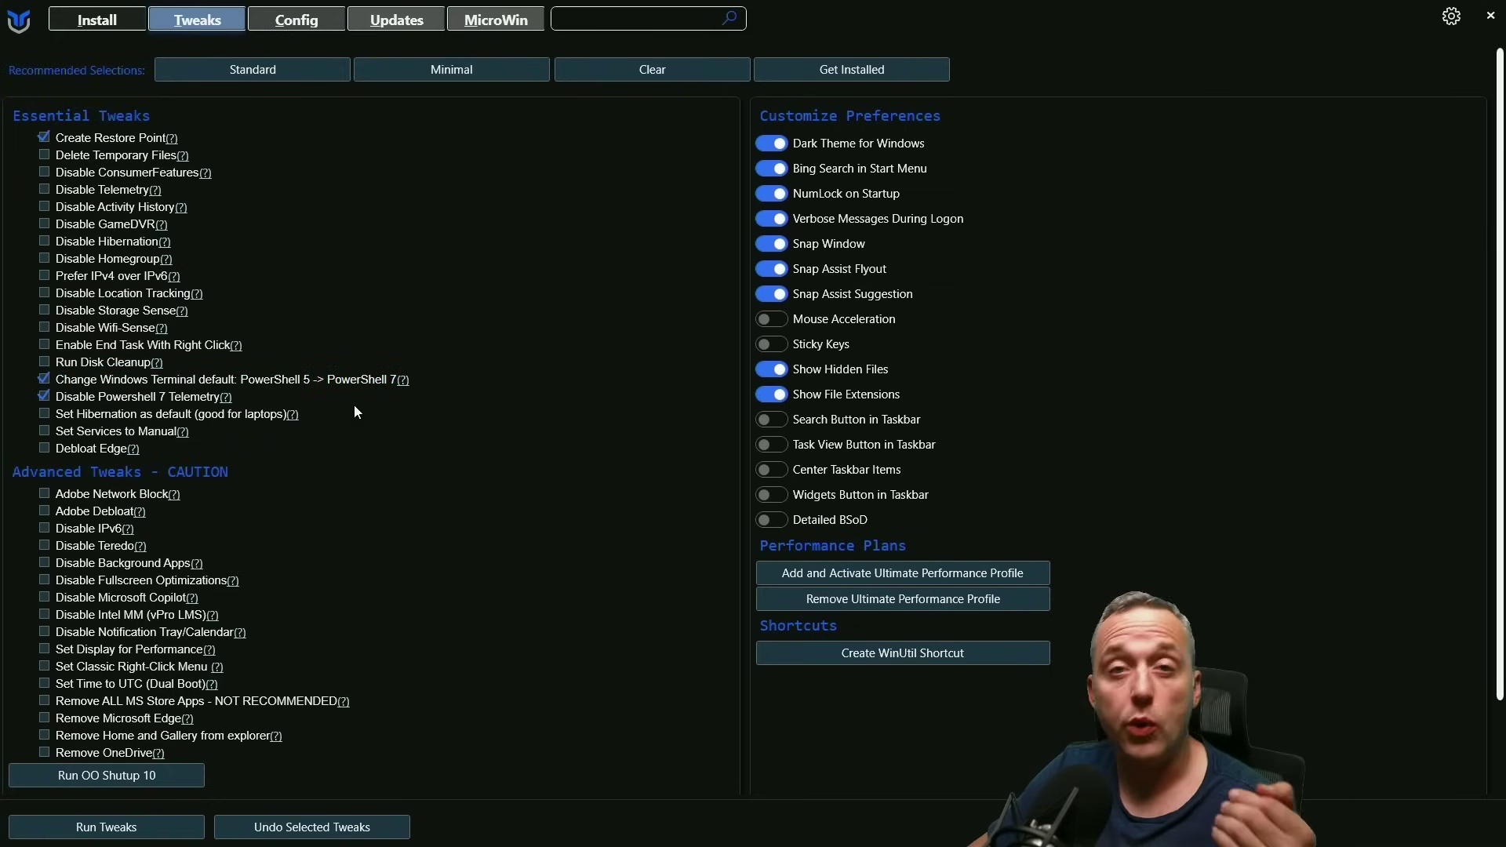
click(132, 23)
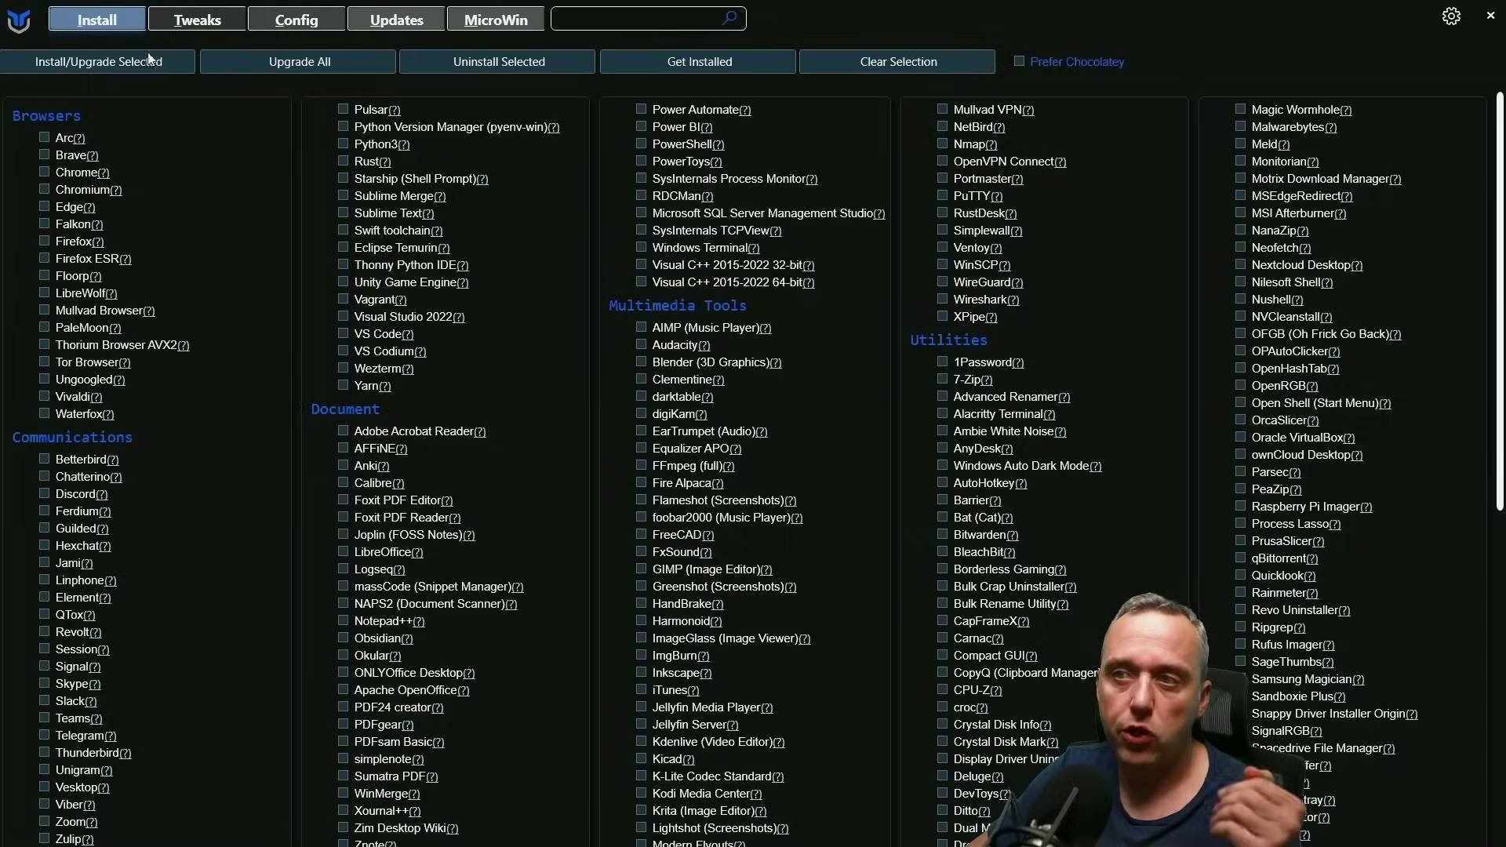
click(210, 24)
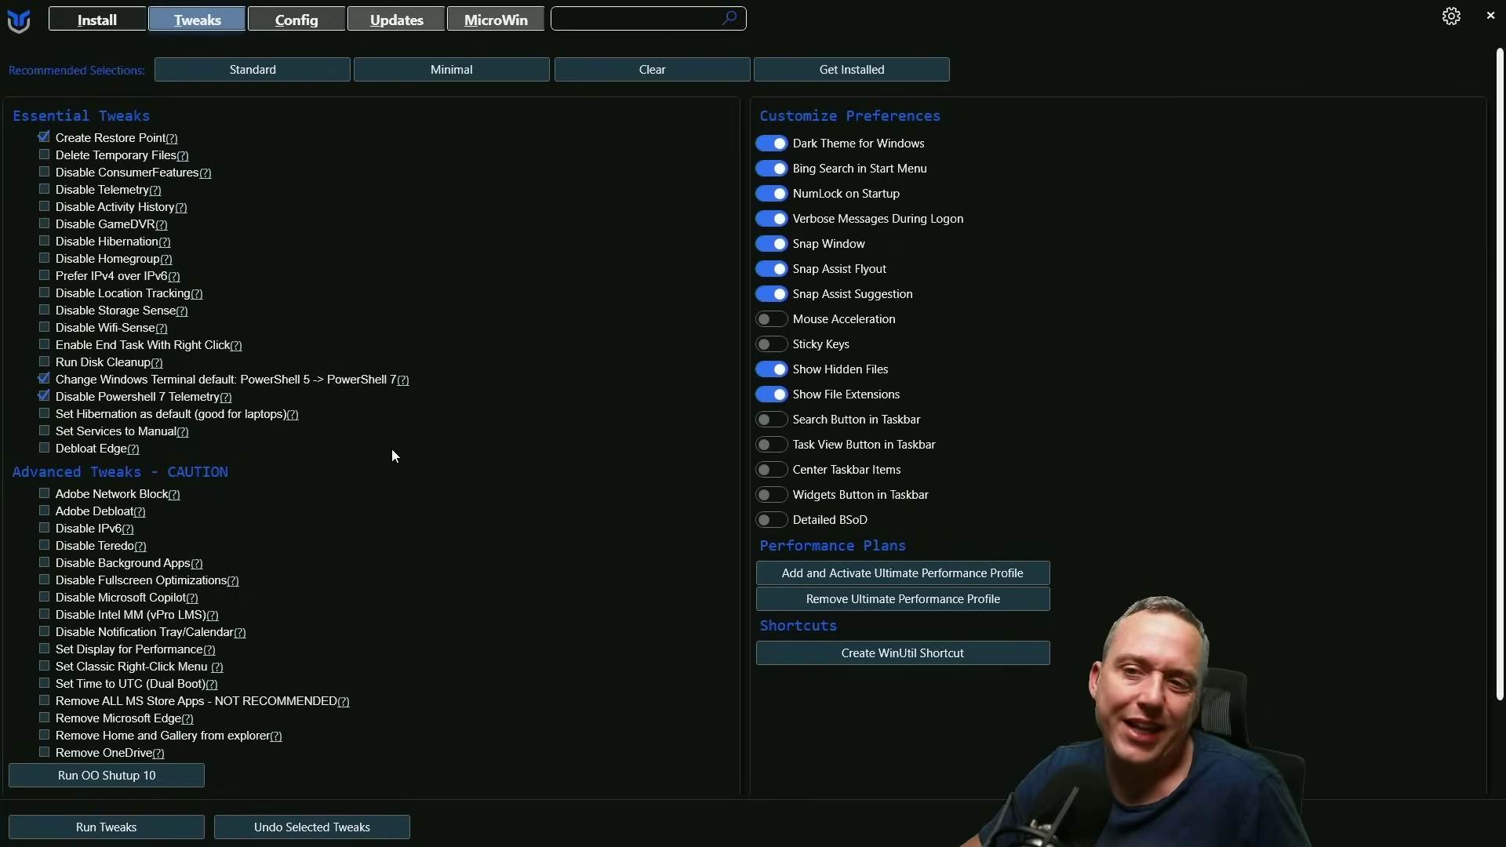
Step: Clear the selected tweaks, tick Enable End Task With Right Click, and re-maximize WinUtil
click(665, 62)
click(67, 347)
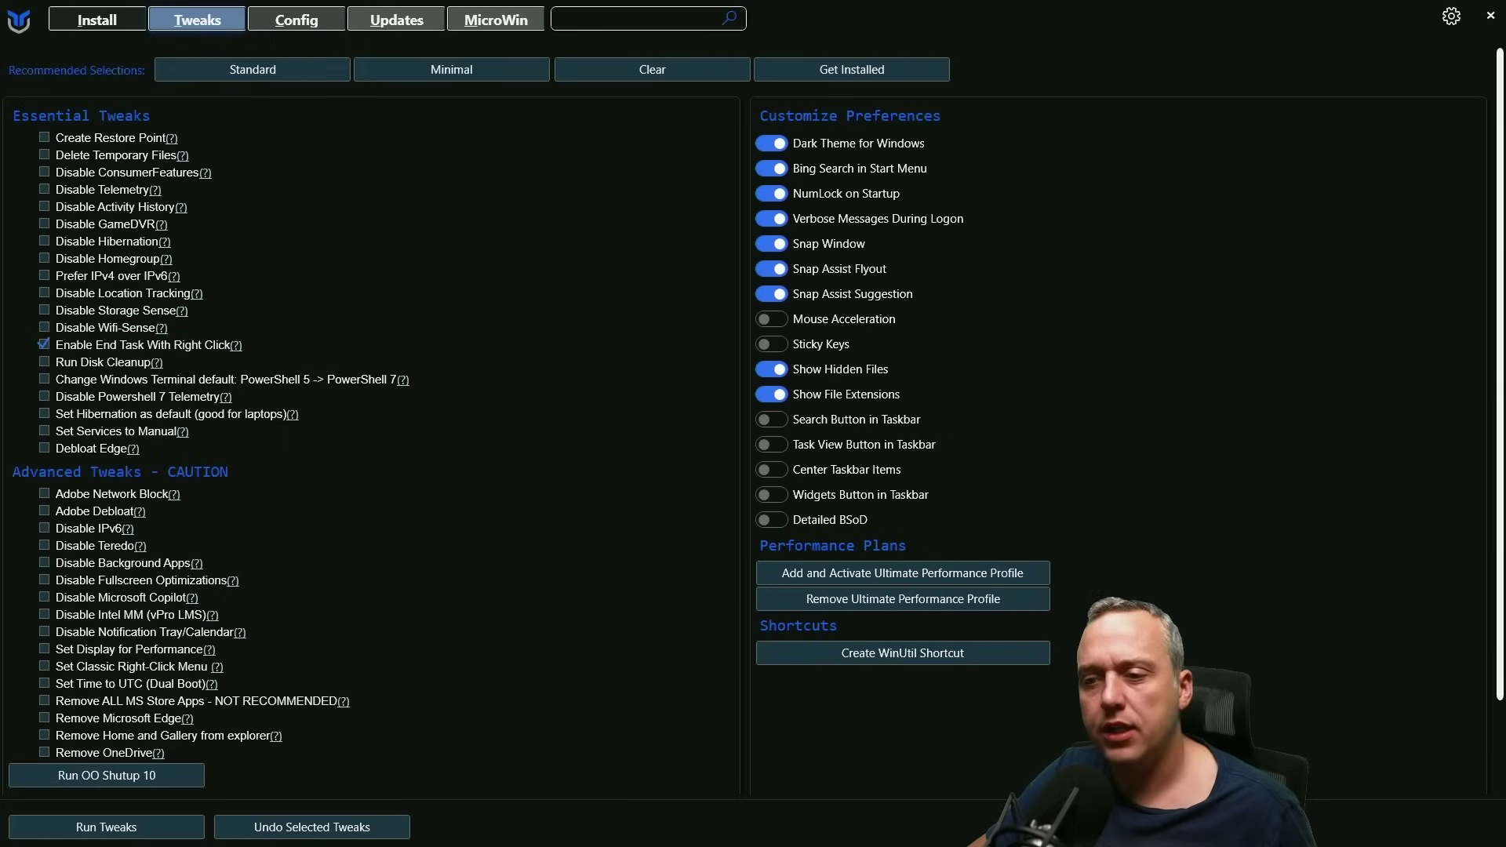
double_click(1194, 16)
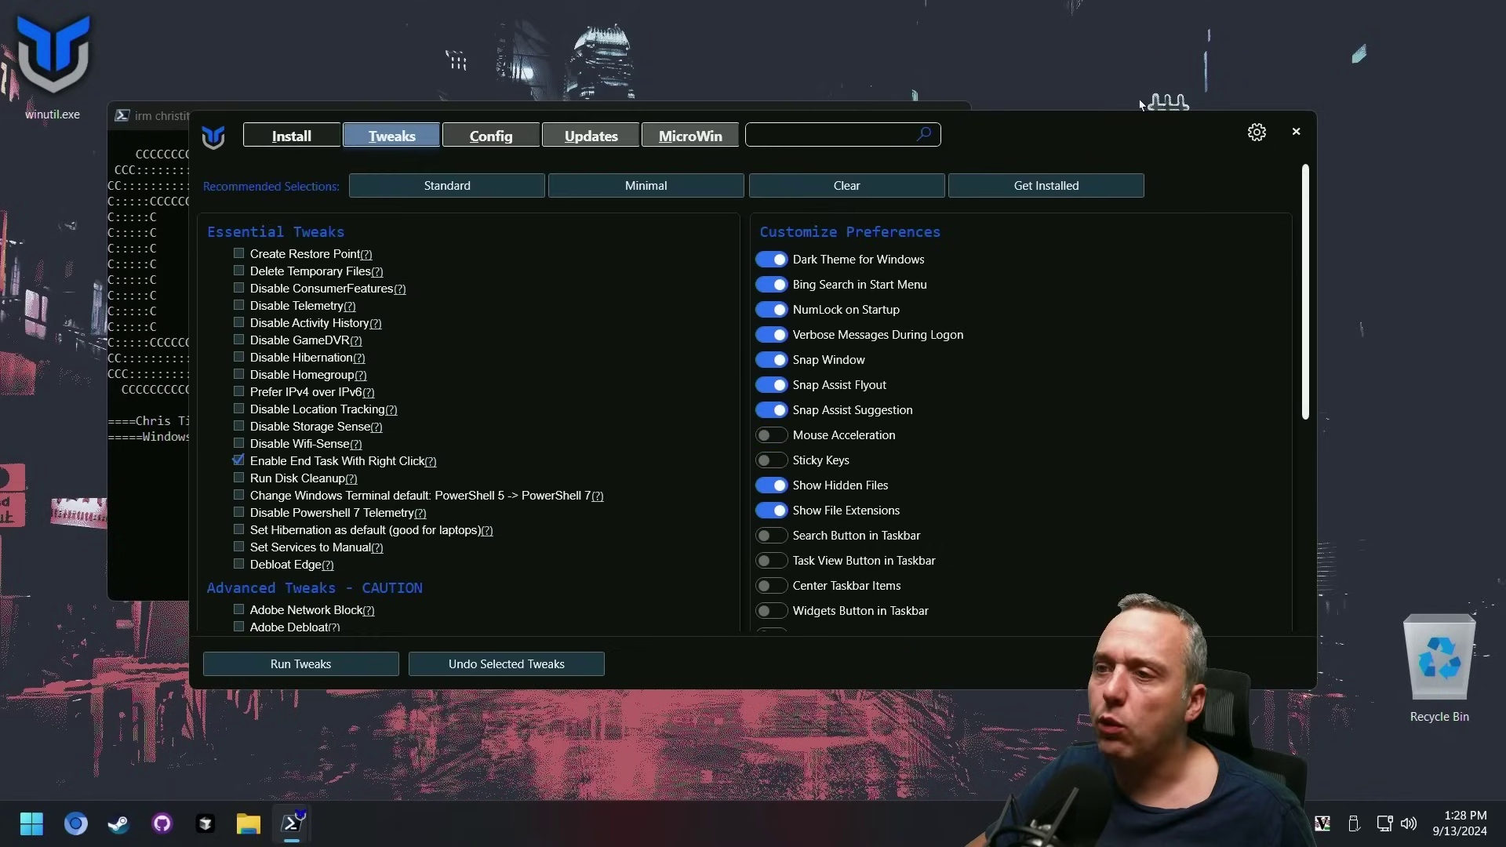
right_click(300, 831)
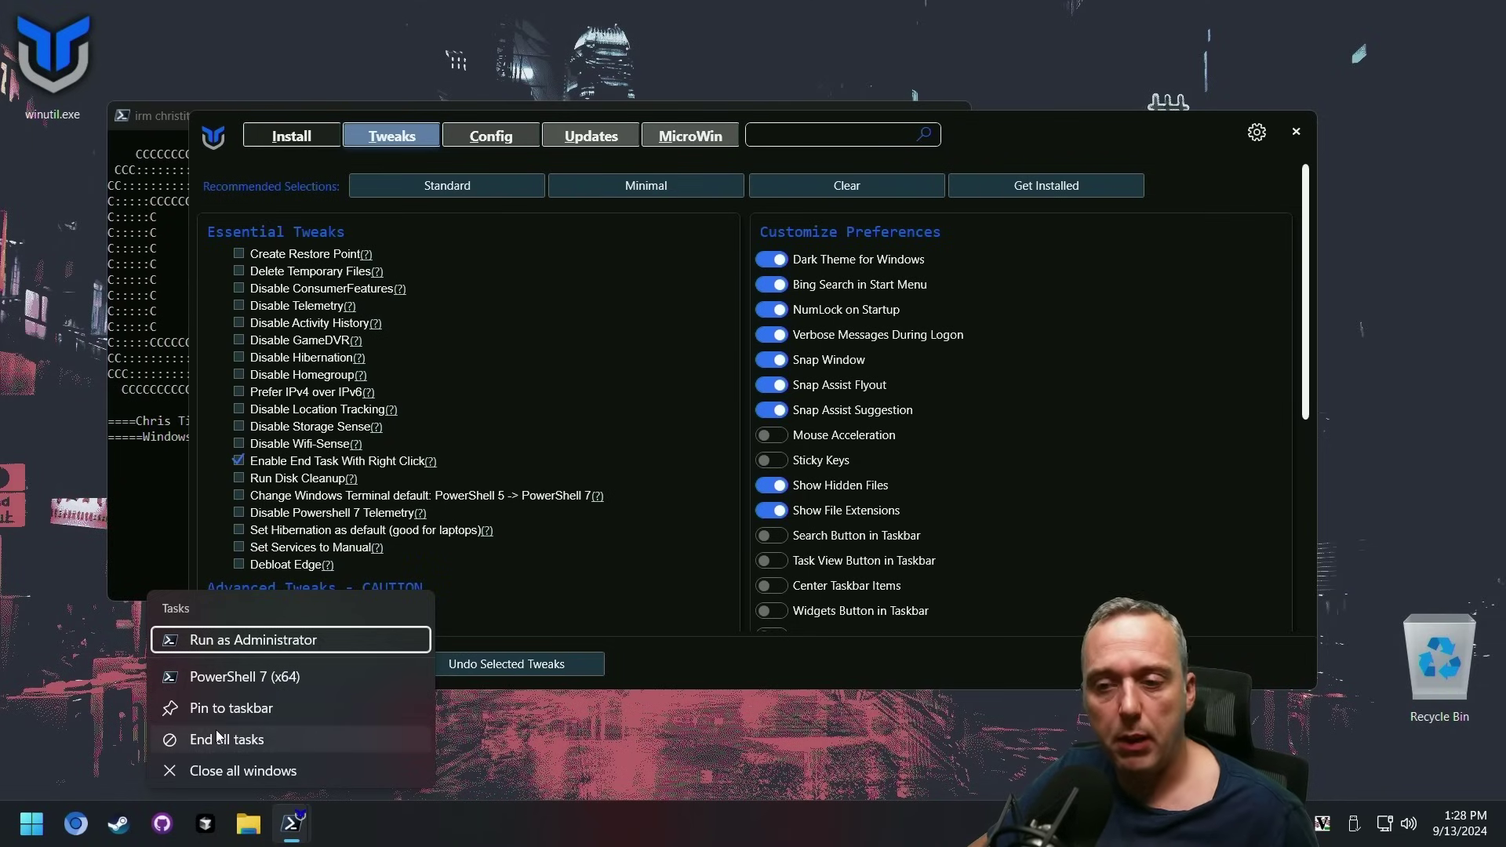
click(906, 651)
double_click(1079, 125)
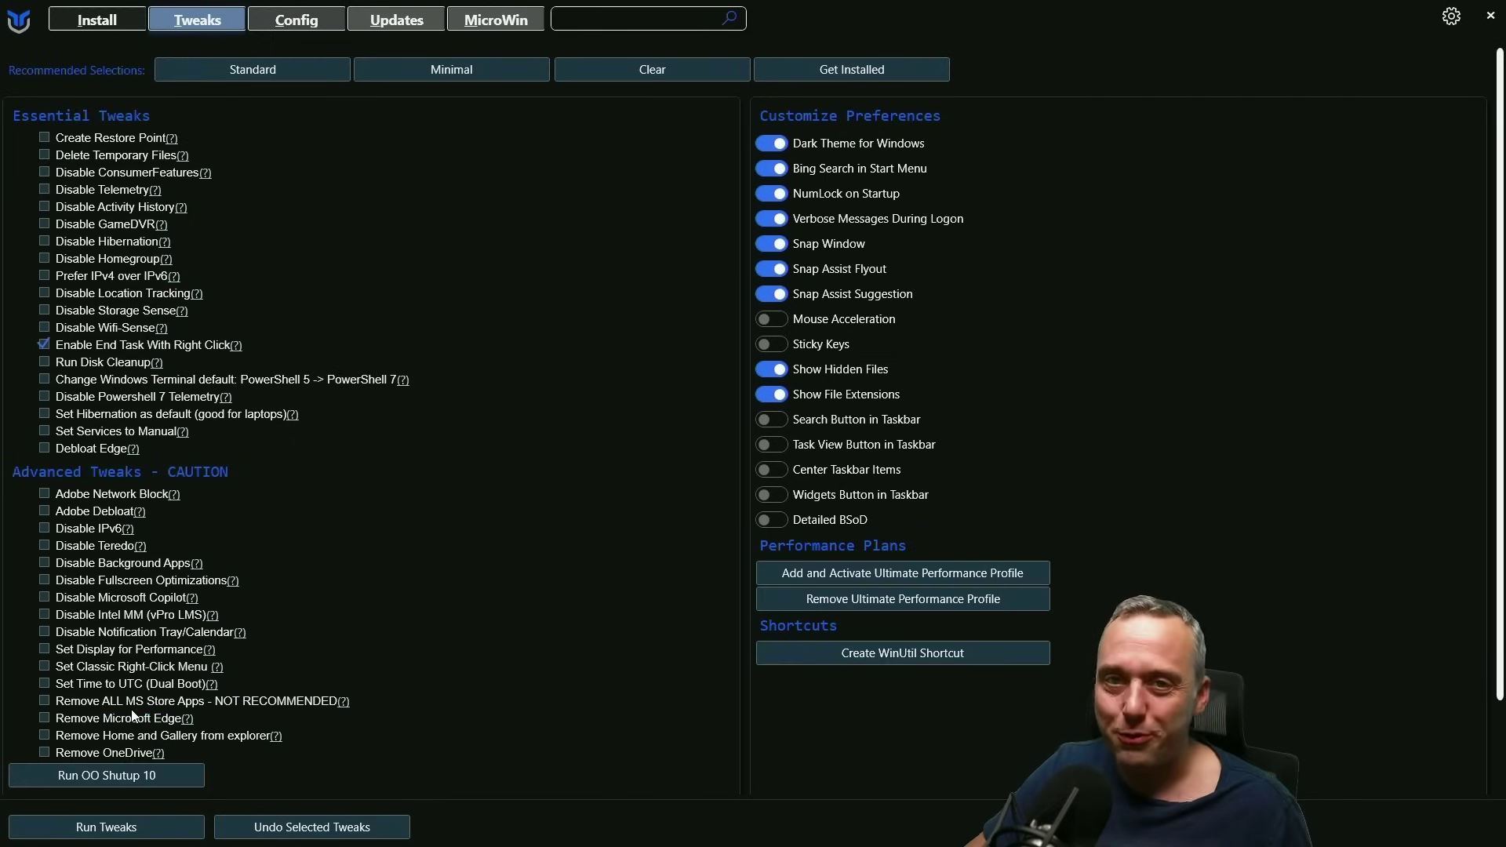
mouse_move(138, 695)
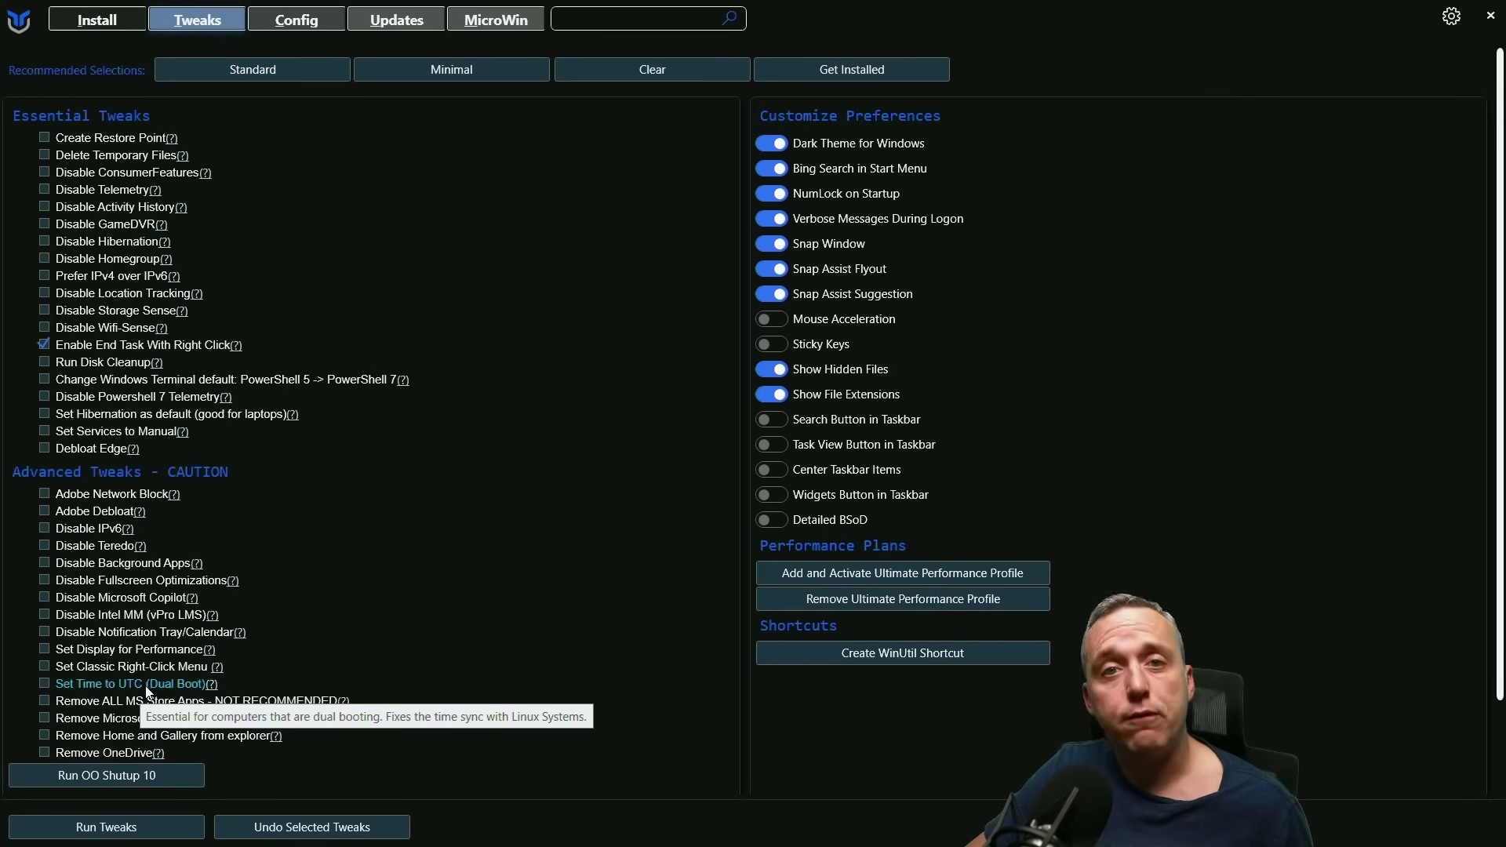
mouse_move(148, 723)
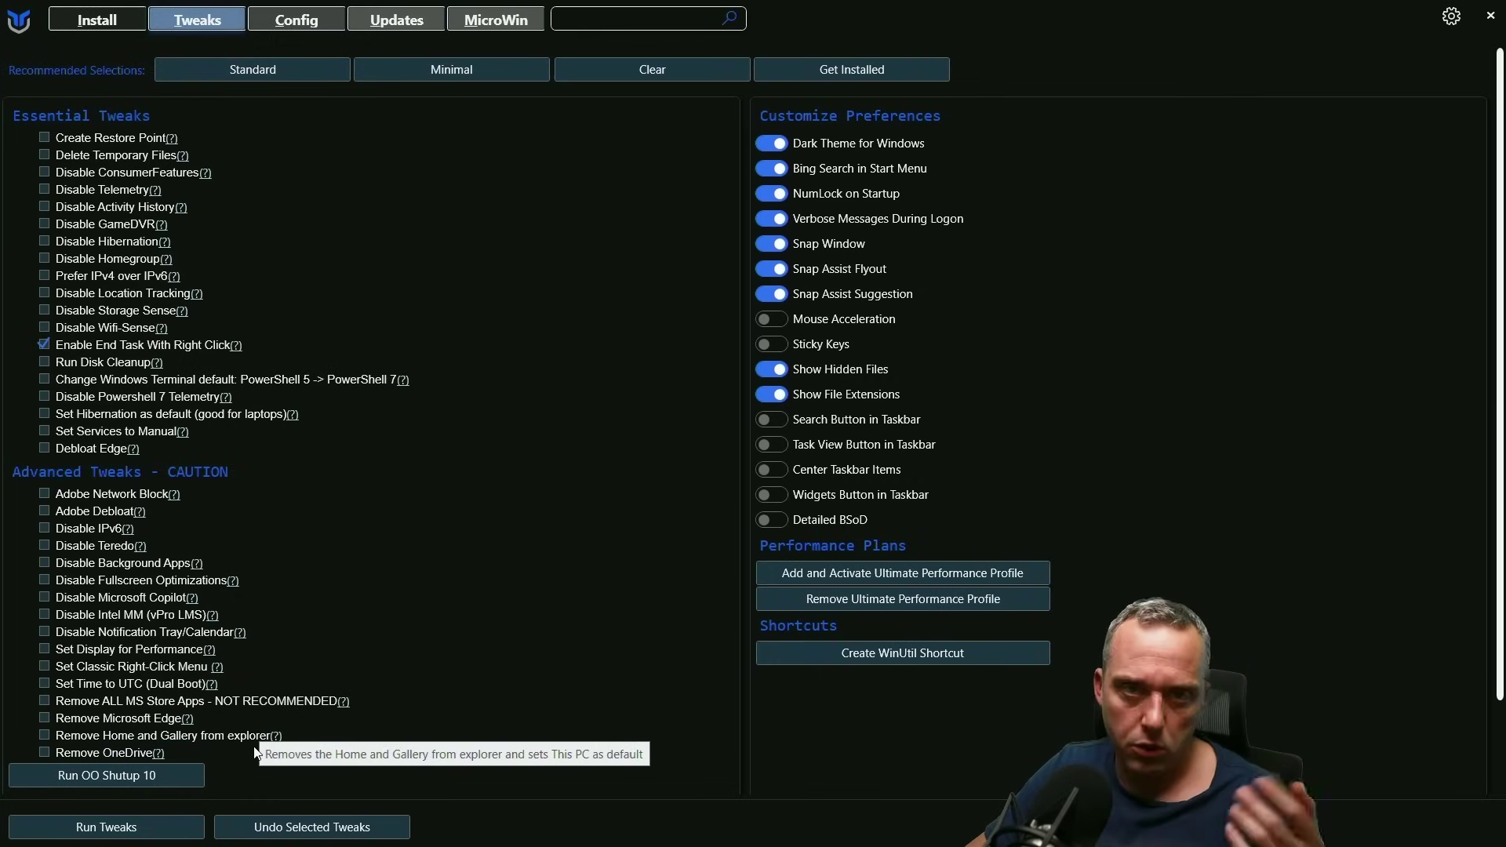
Step: Show WinUtil's Config page, then run df in an admin Terminal from the Win+X menu
click(314, 22)
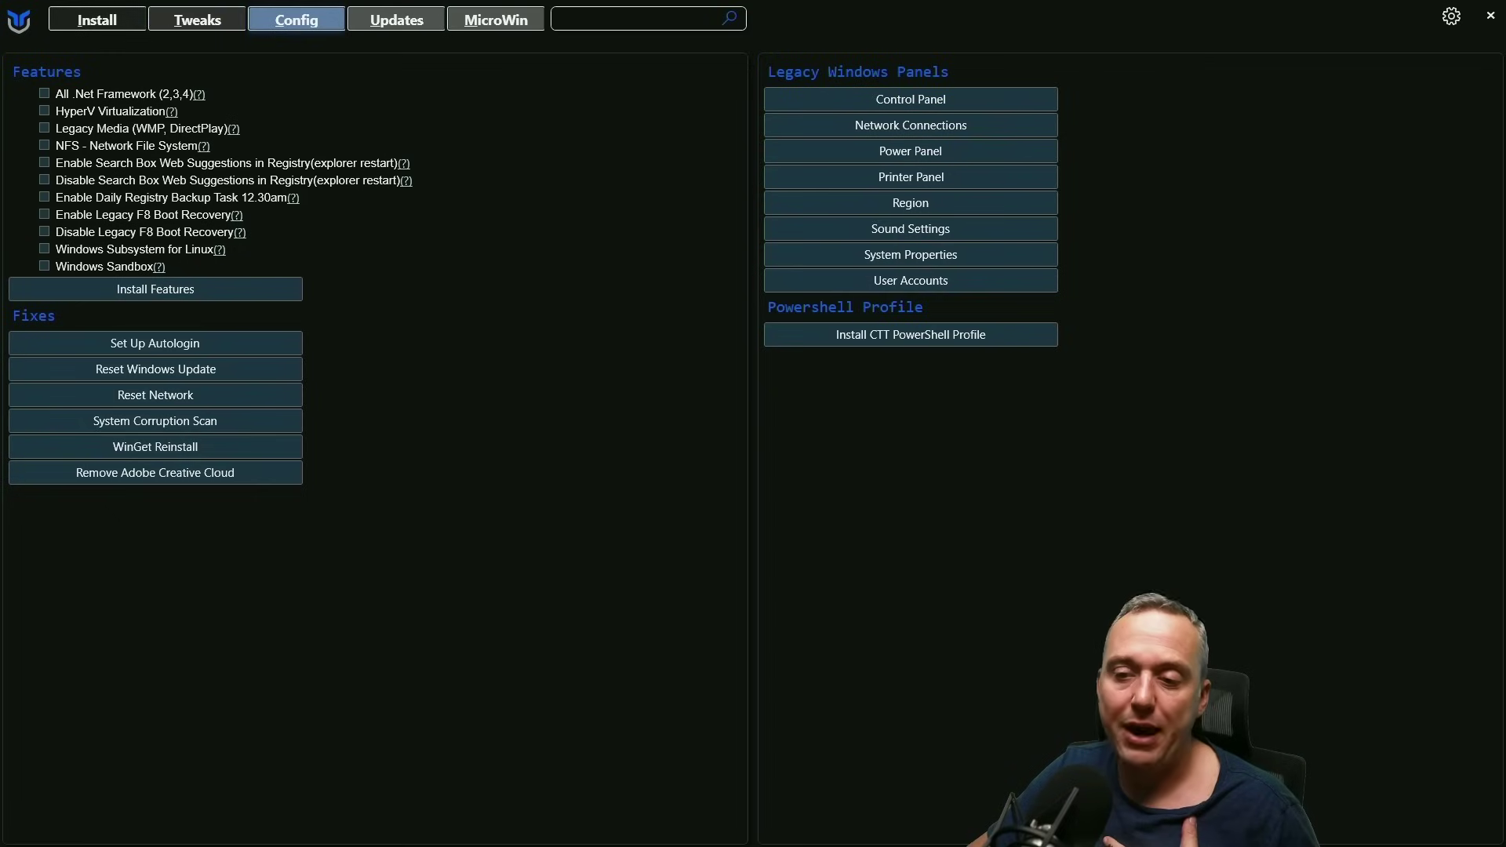
key(super+x)
click(120, 531)
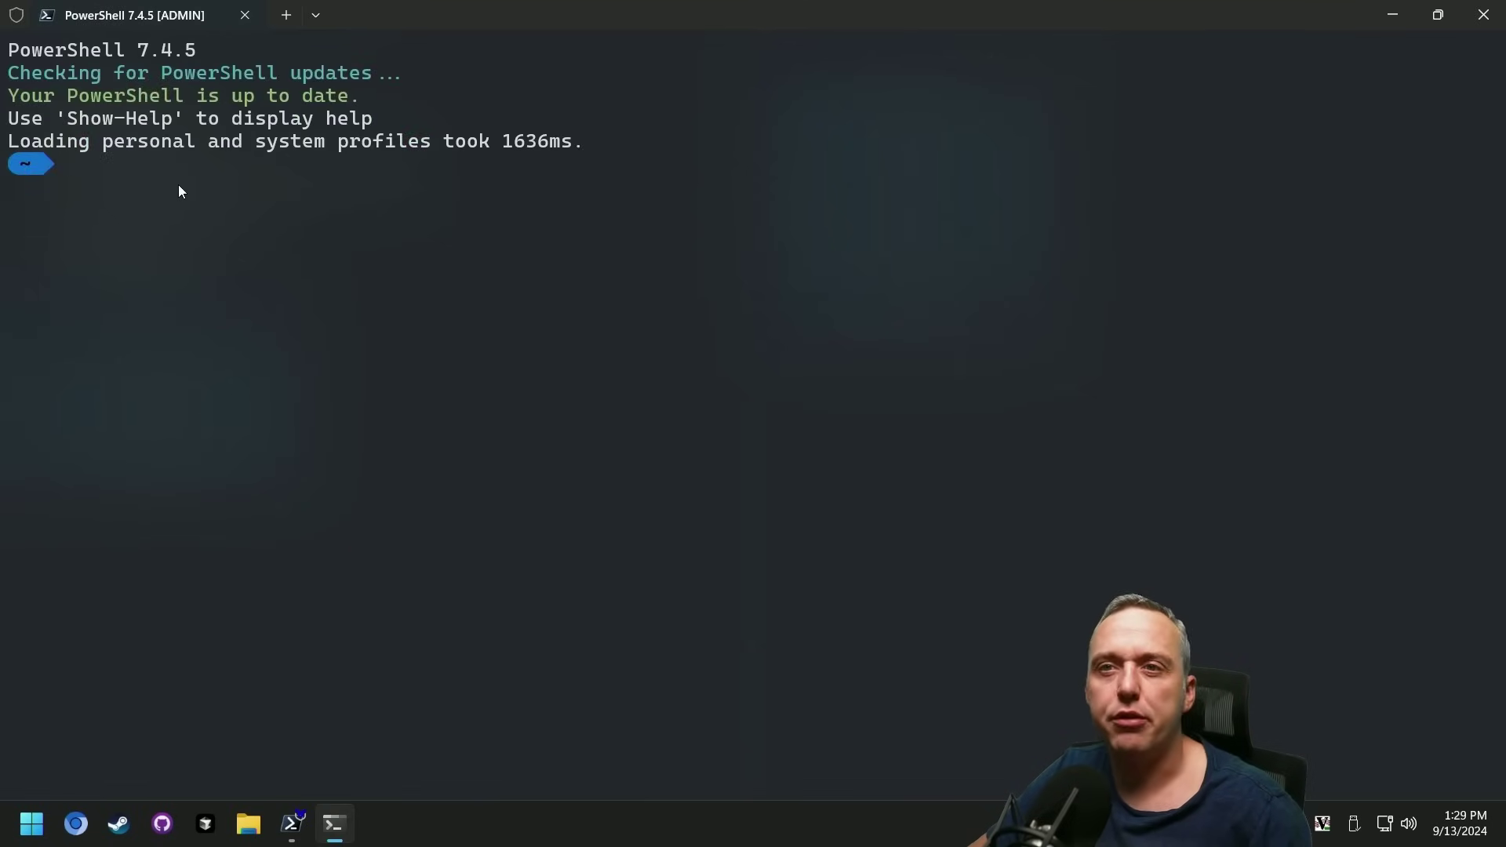
text(dgf)
key(BackSpace)
key(BackSpace)
text(f)
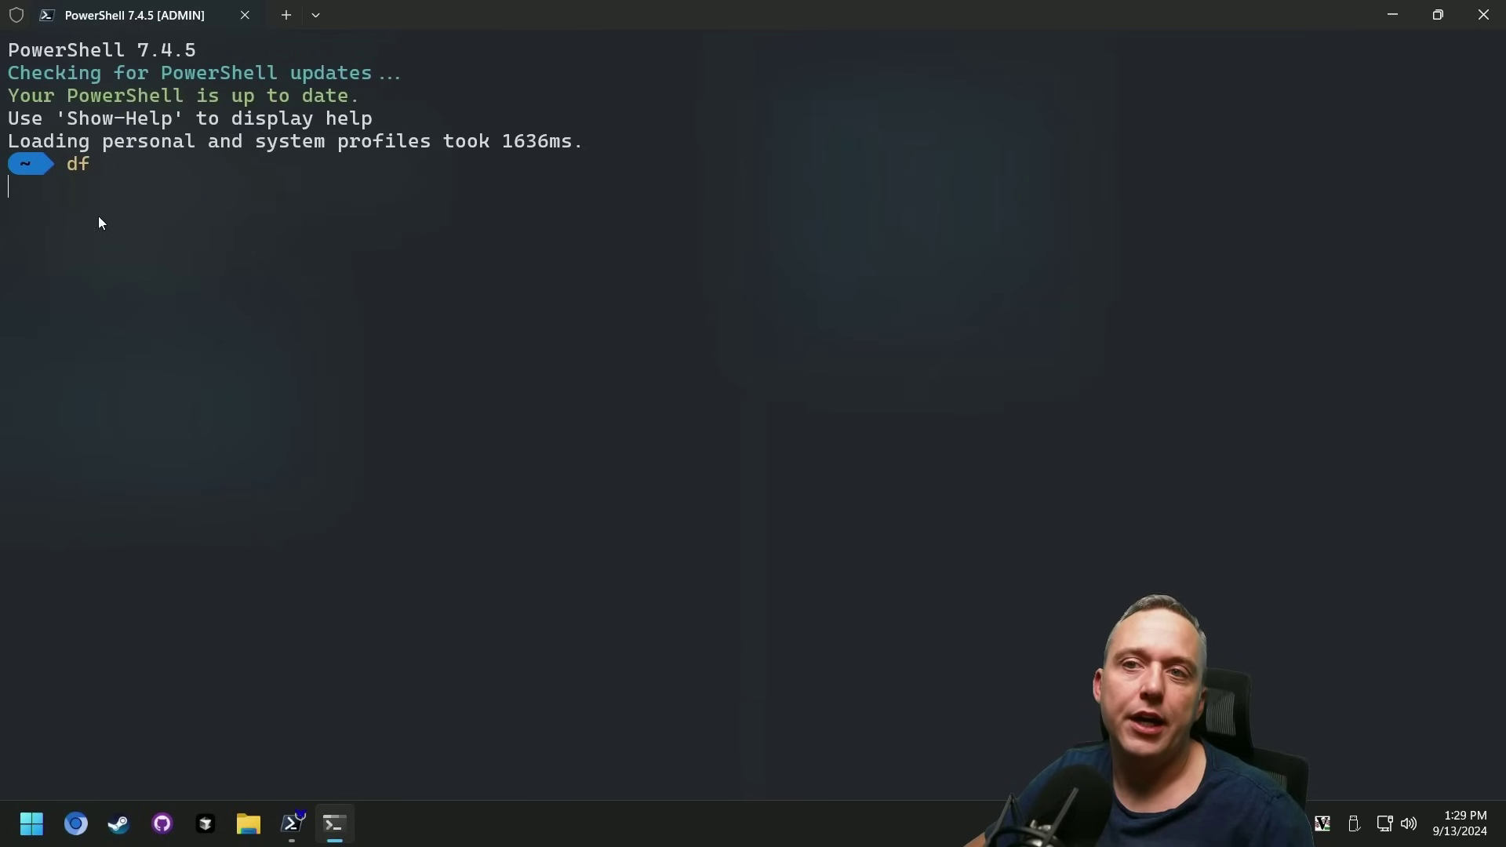
key(Return)
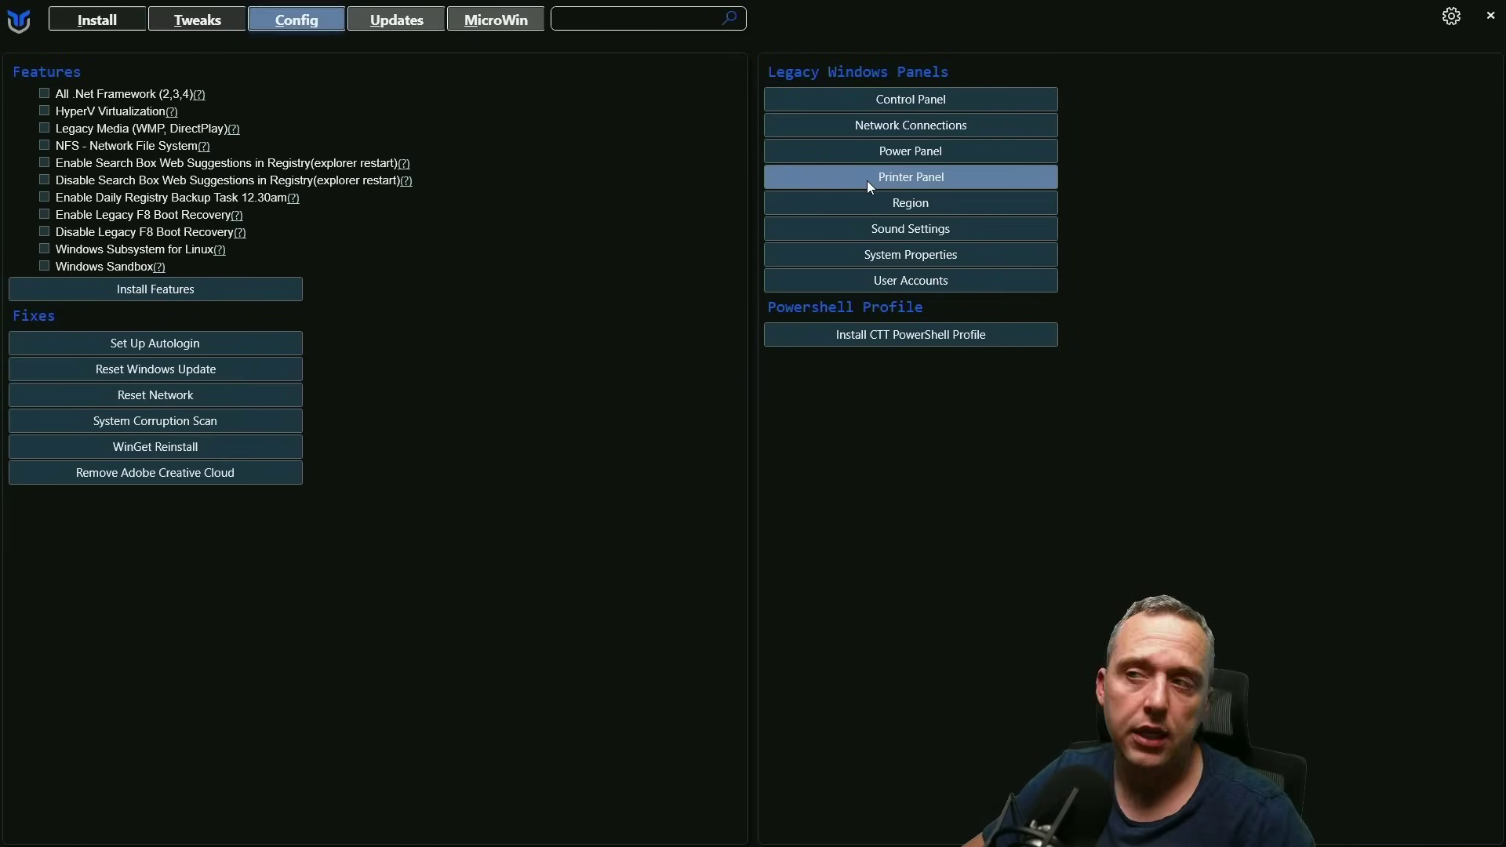
click(867, 180)
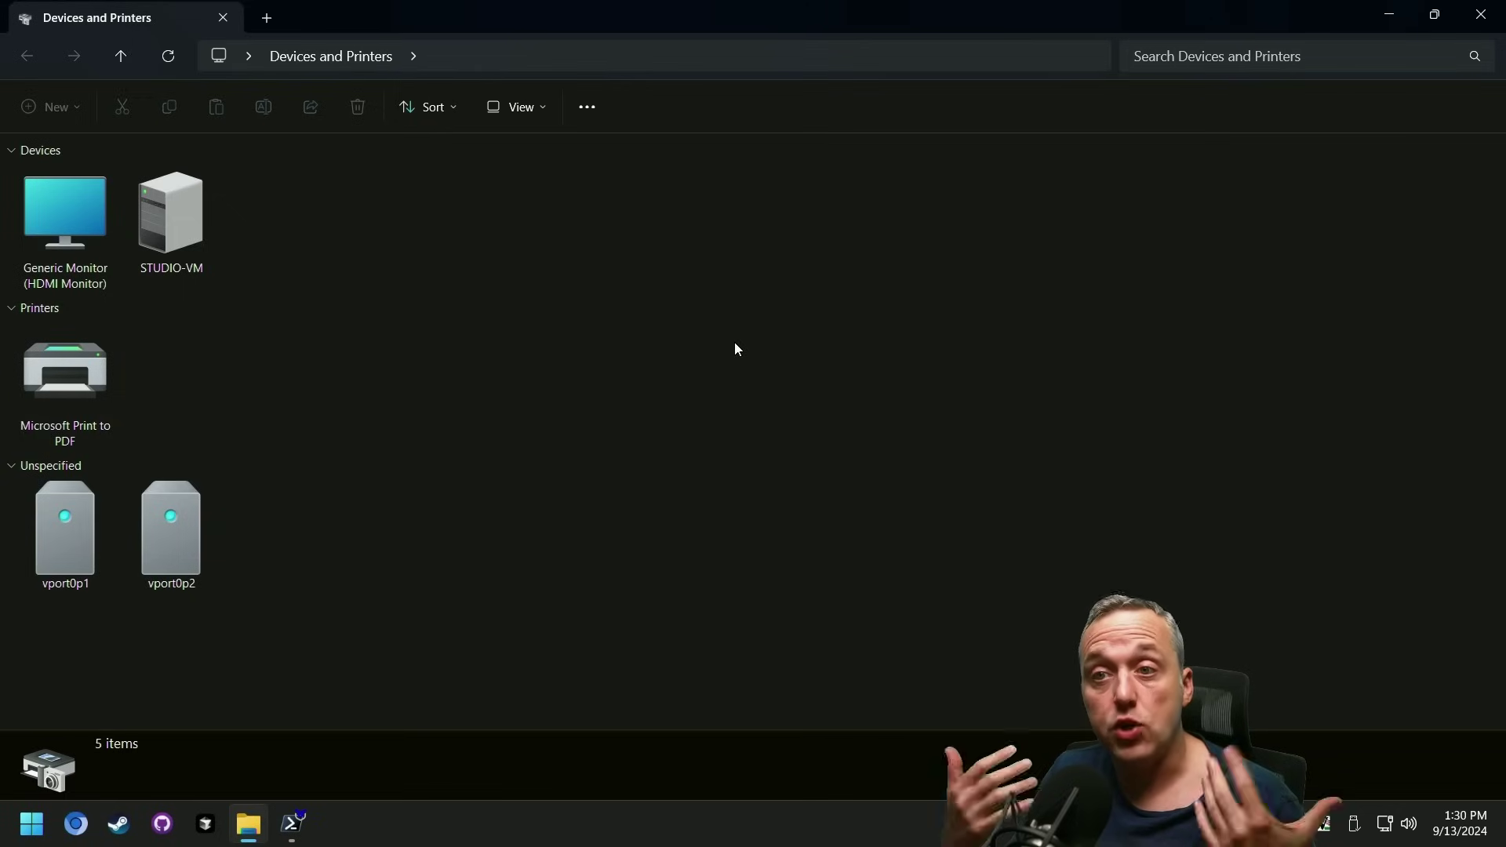
right_click(59, 377)
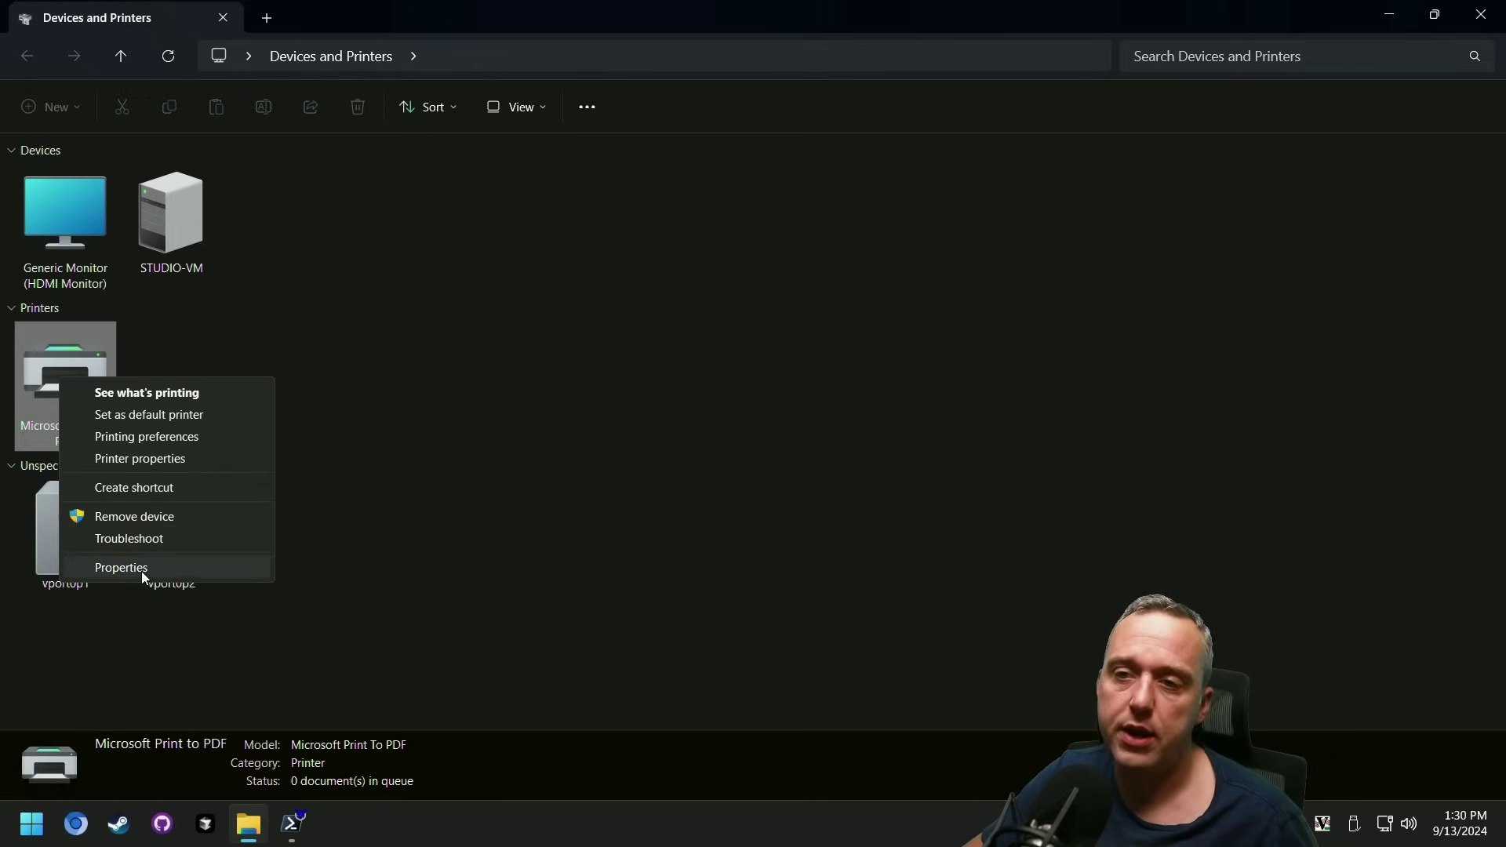
click(141, 569)
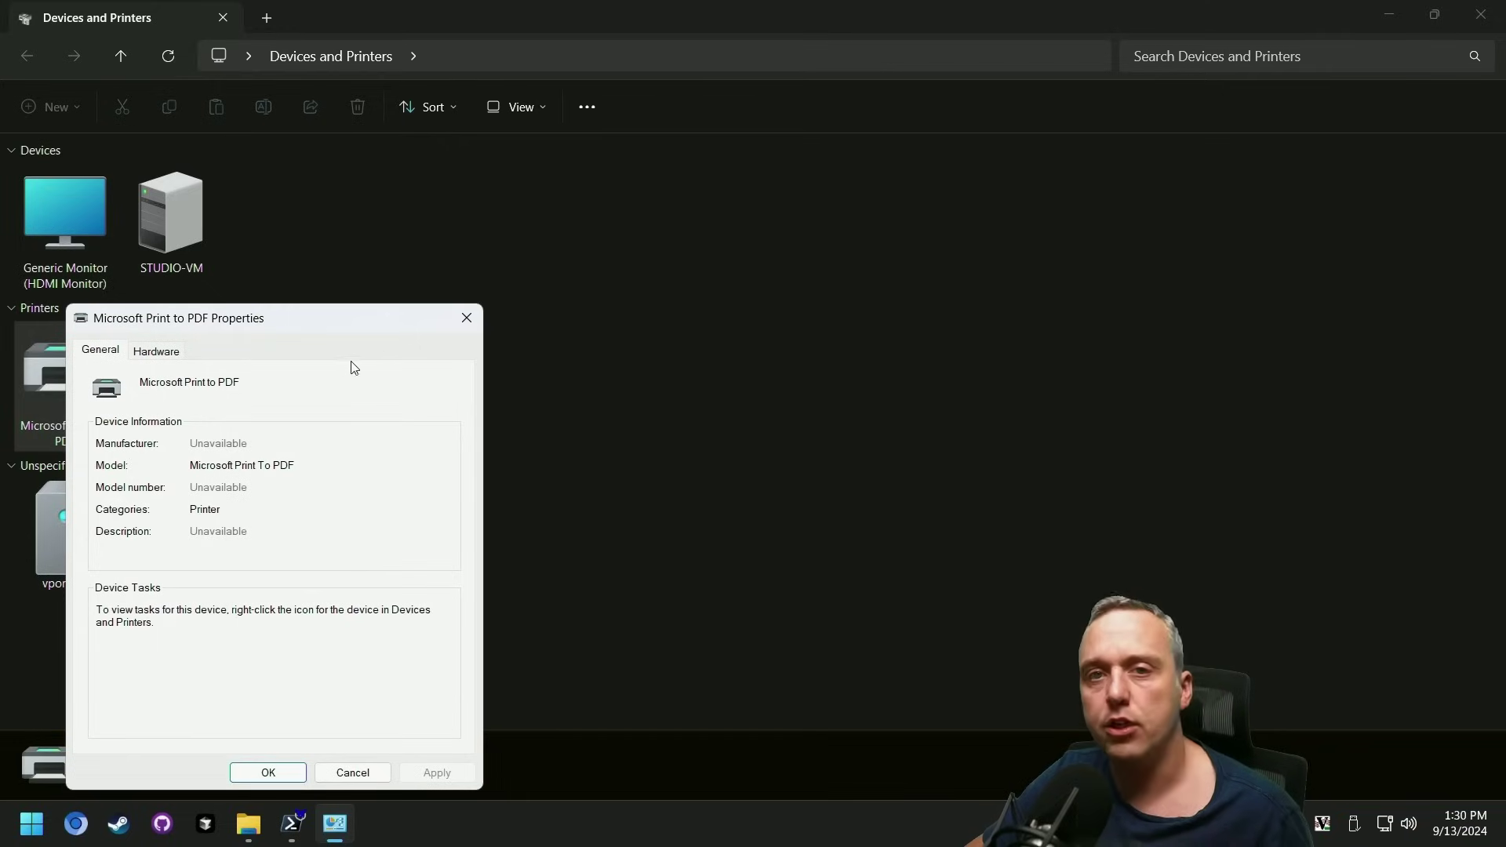
click(467, 318)
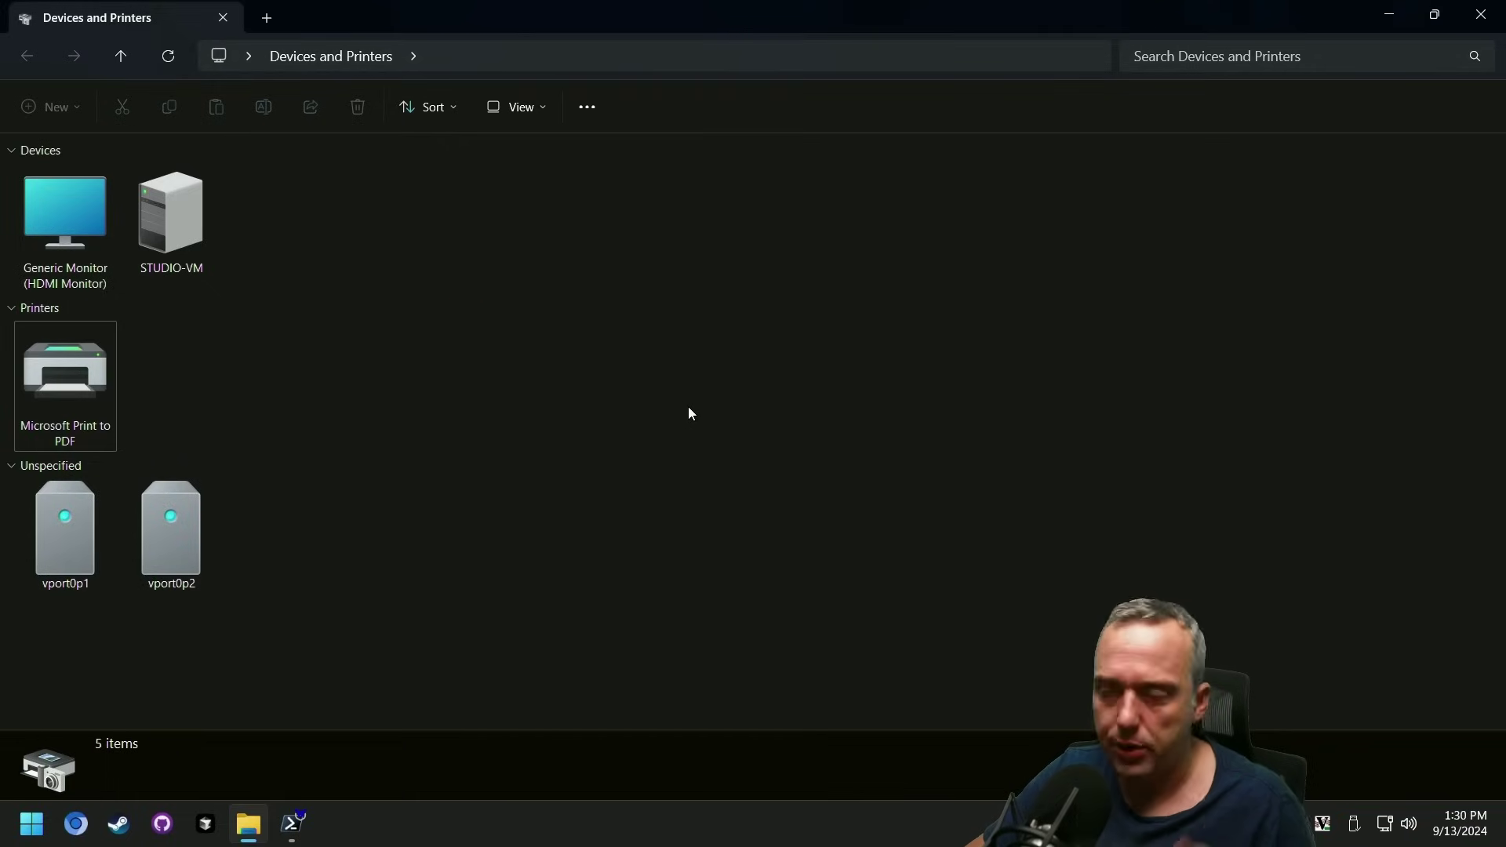
click(1481, 14)
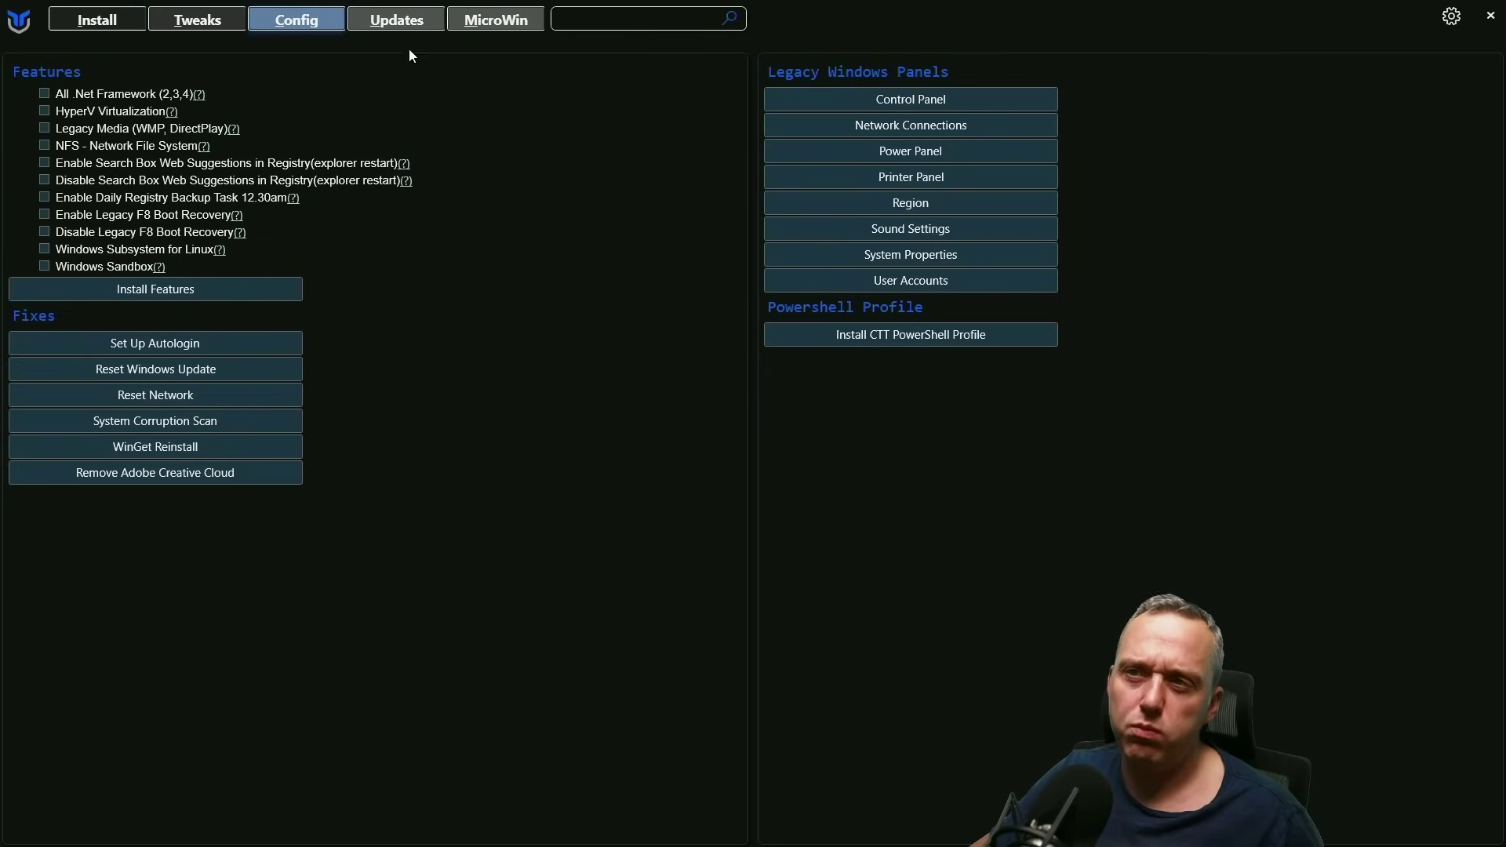
Step: Open the MicroWin page and browse Downloads for a Windows ISO, then cancel
click(488, 21)
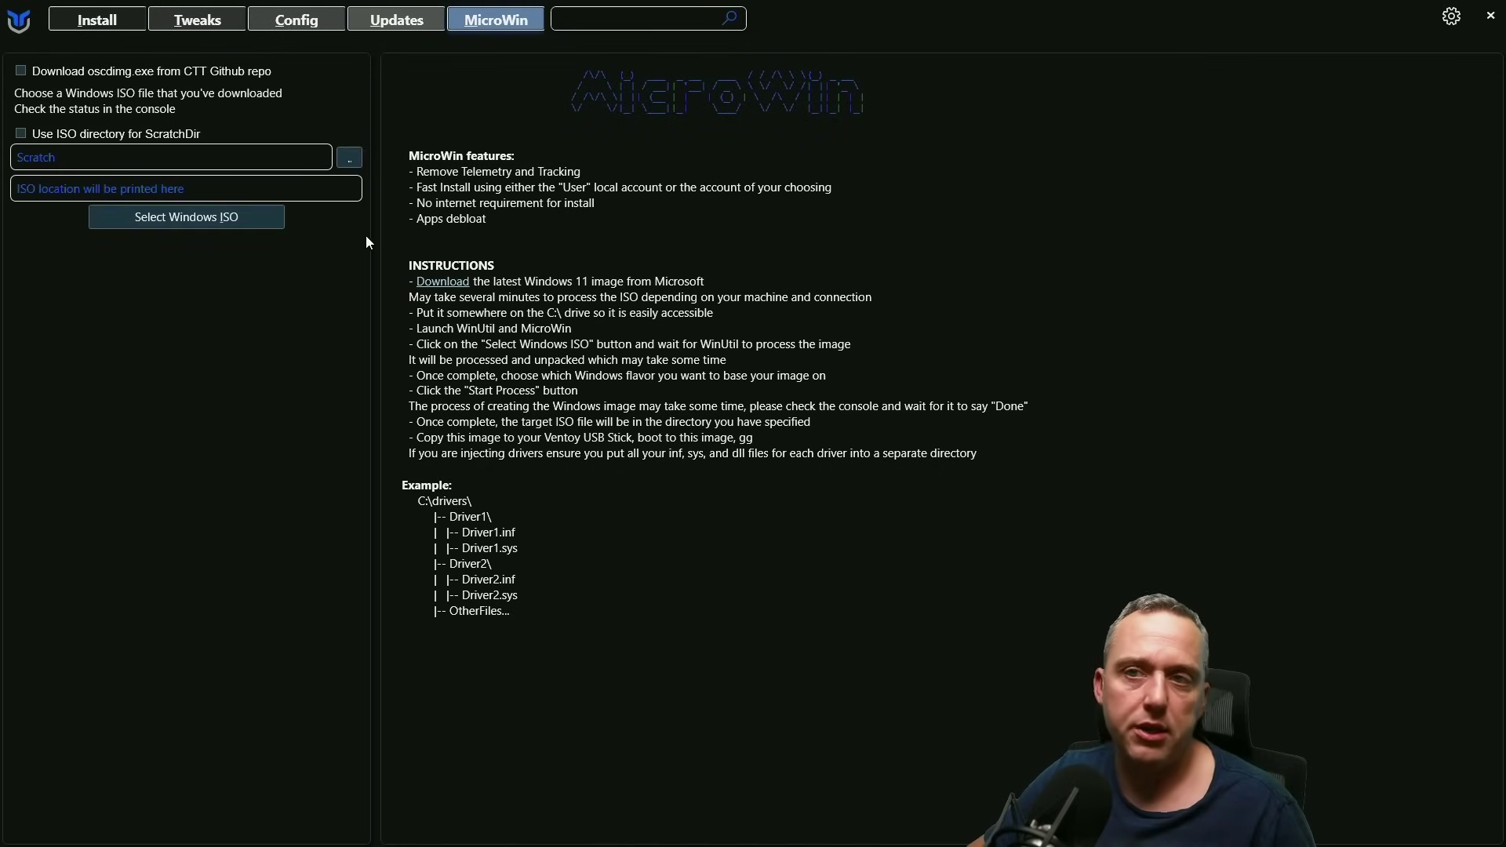
click(188, 222)
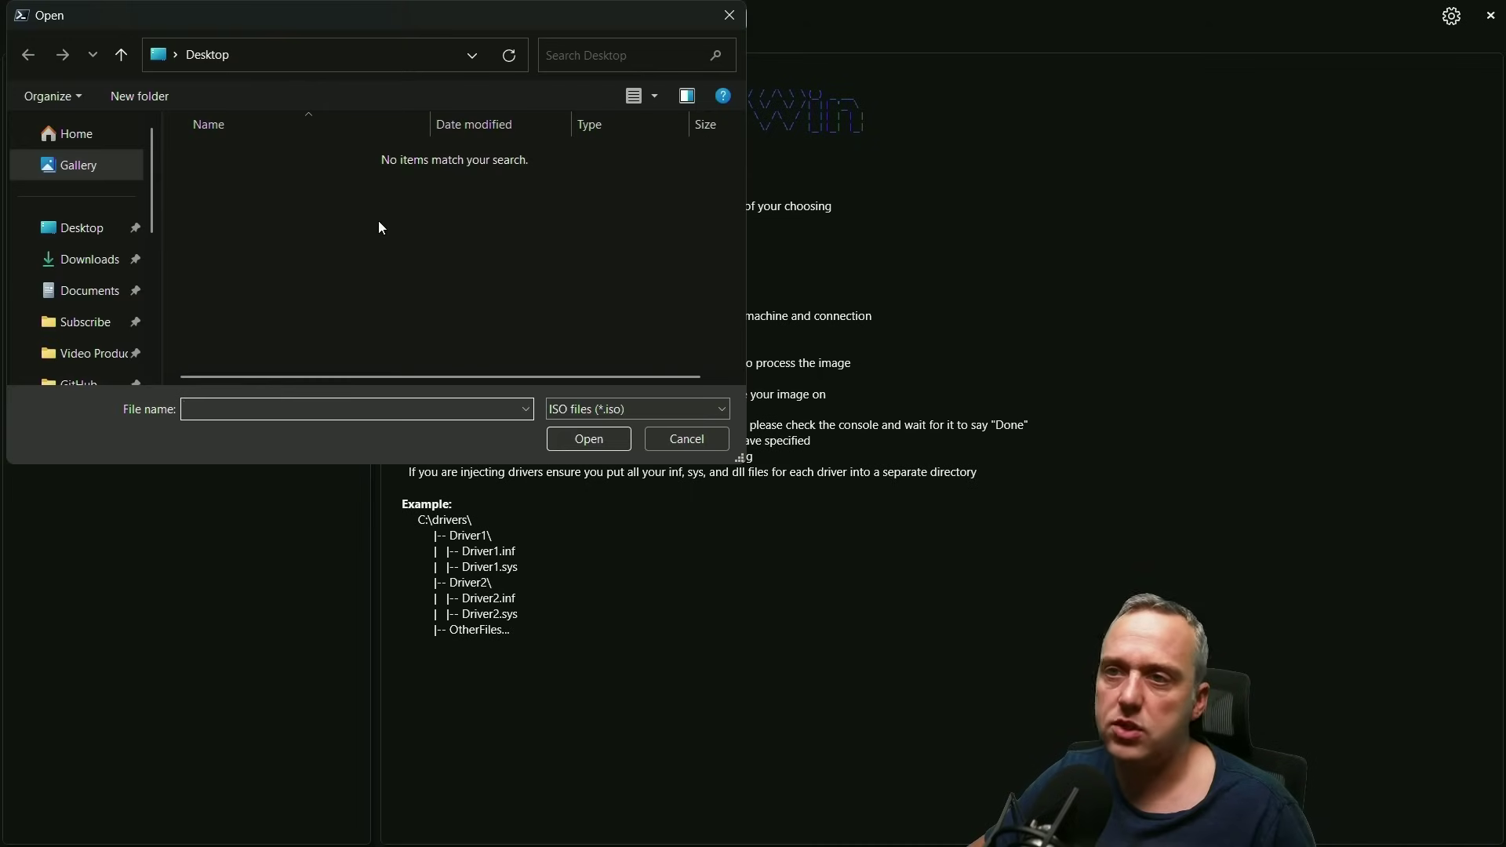
click(93, 262)
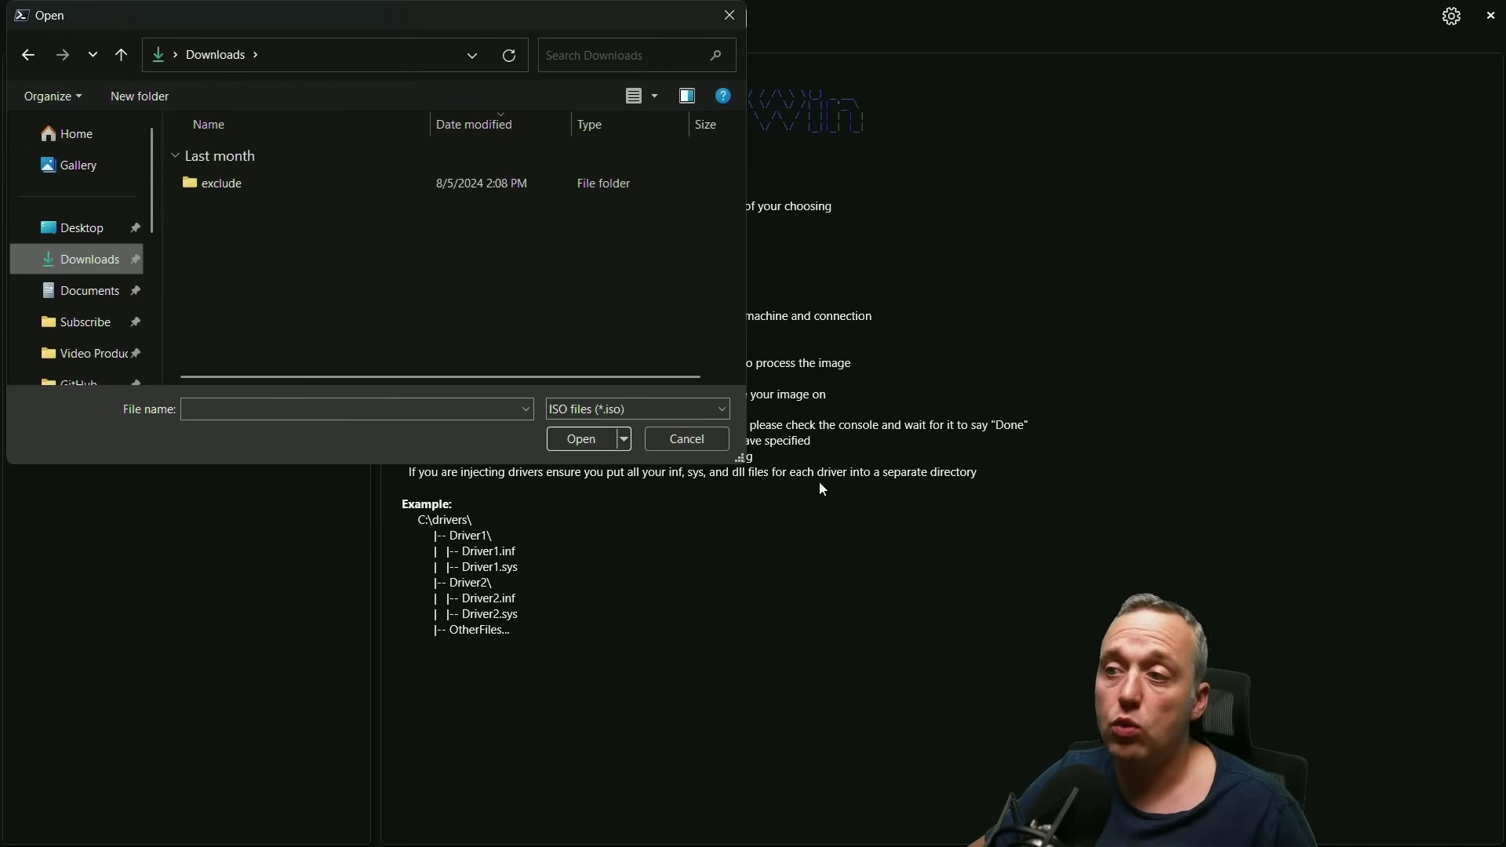
click(686, 439)
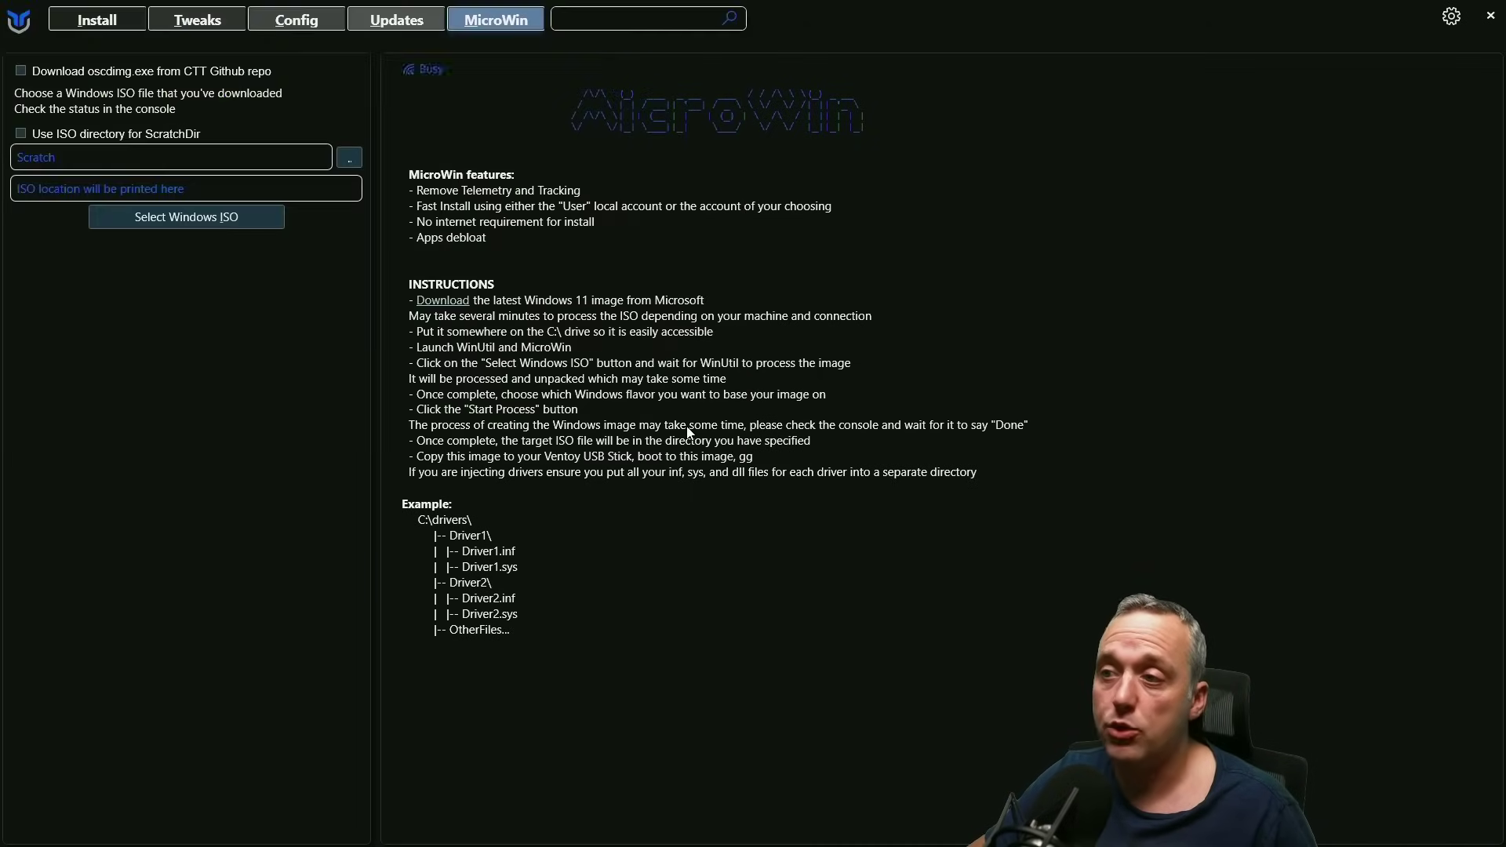
Step: Download the English 64-bit Windows 11 multi-edition ISO from Microsoft and check its progress
click(447, 303)
scroll(577, 229, down, 6)
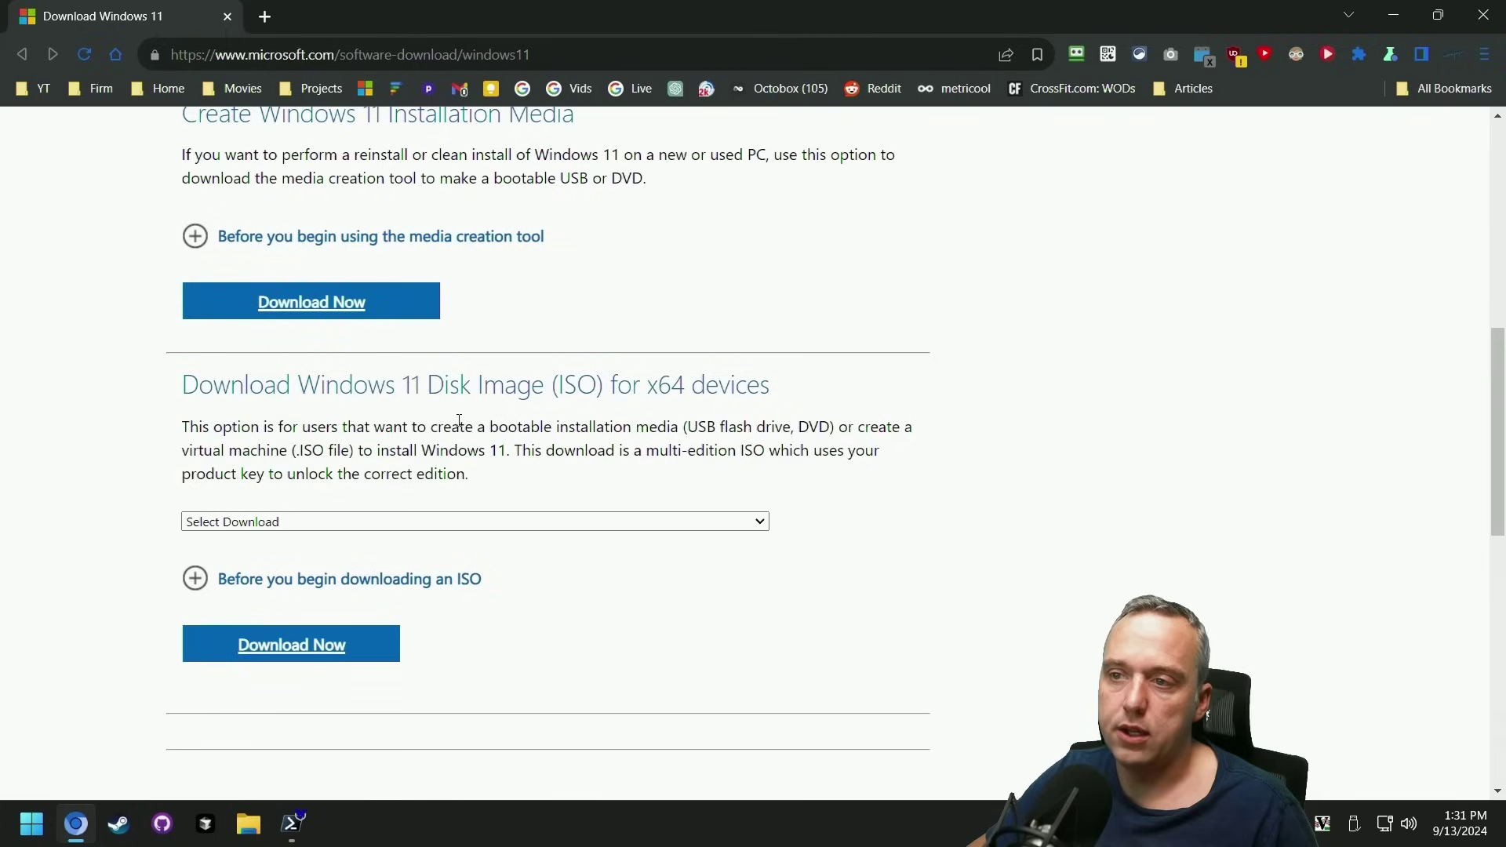
click(398, 523)
click(346, 559)
click(292, 649)
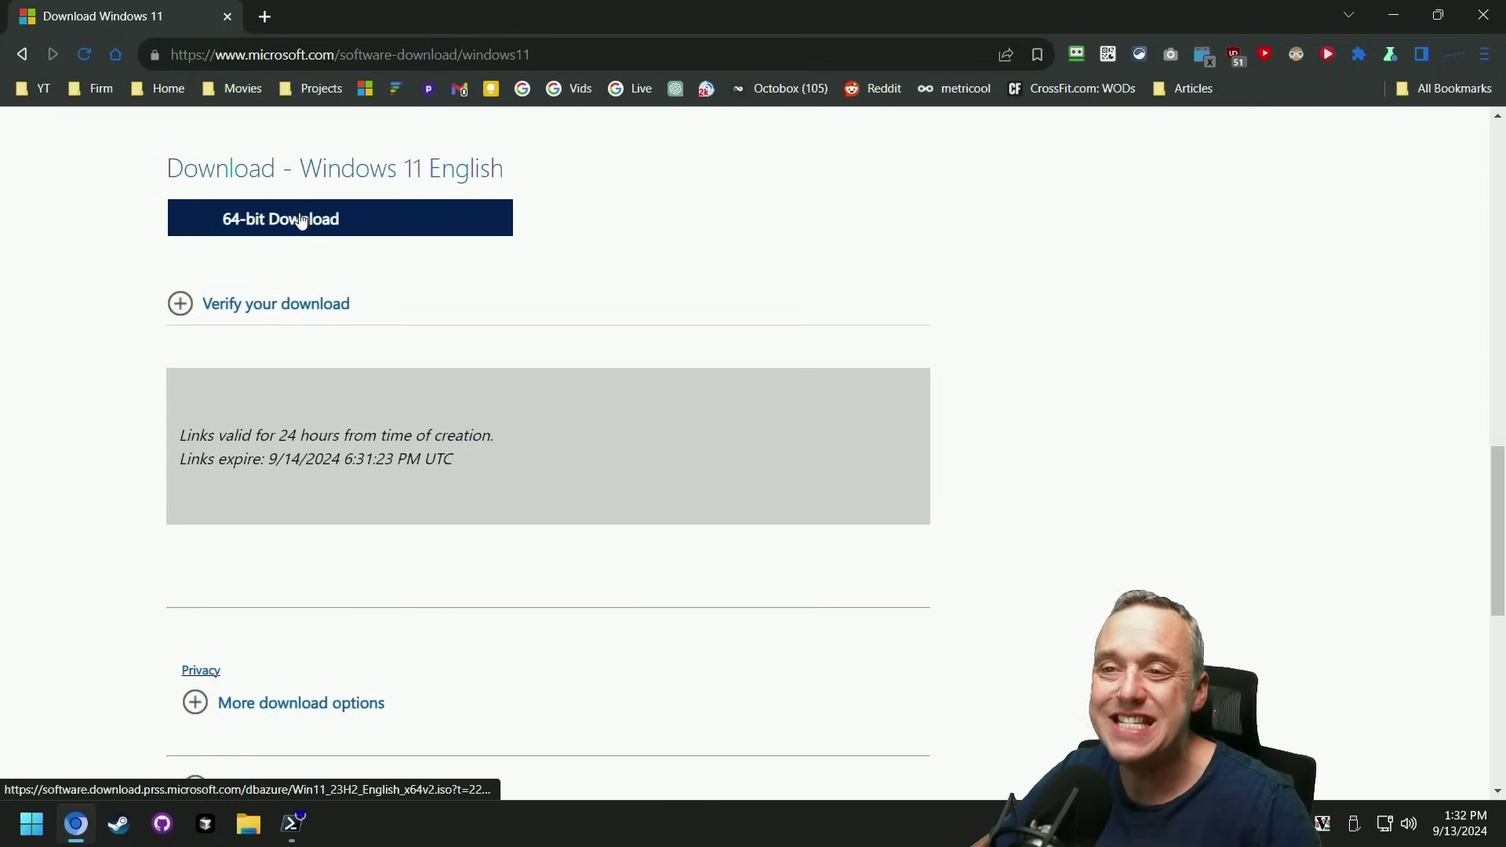
click(301, 221)
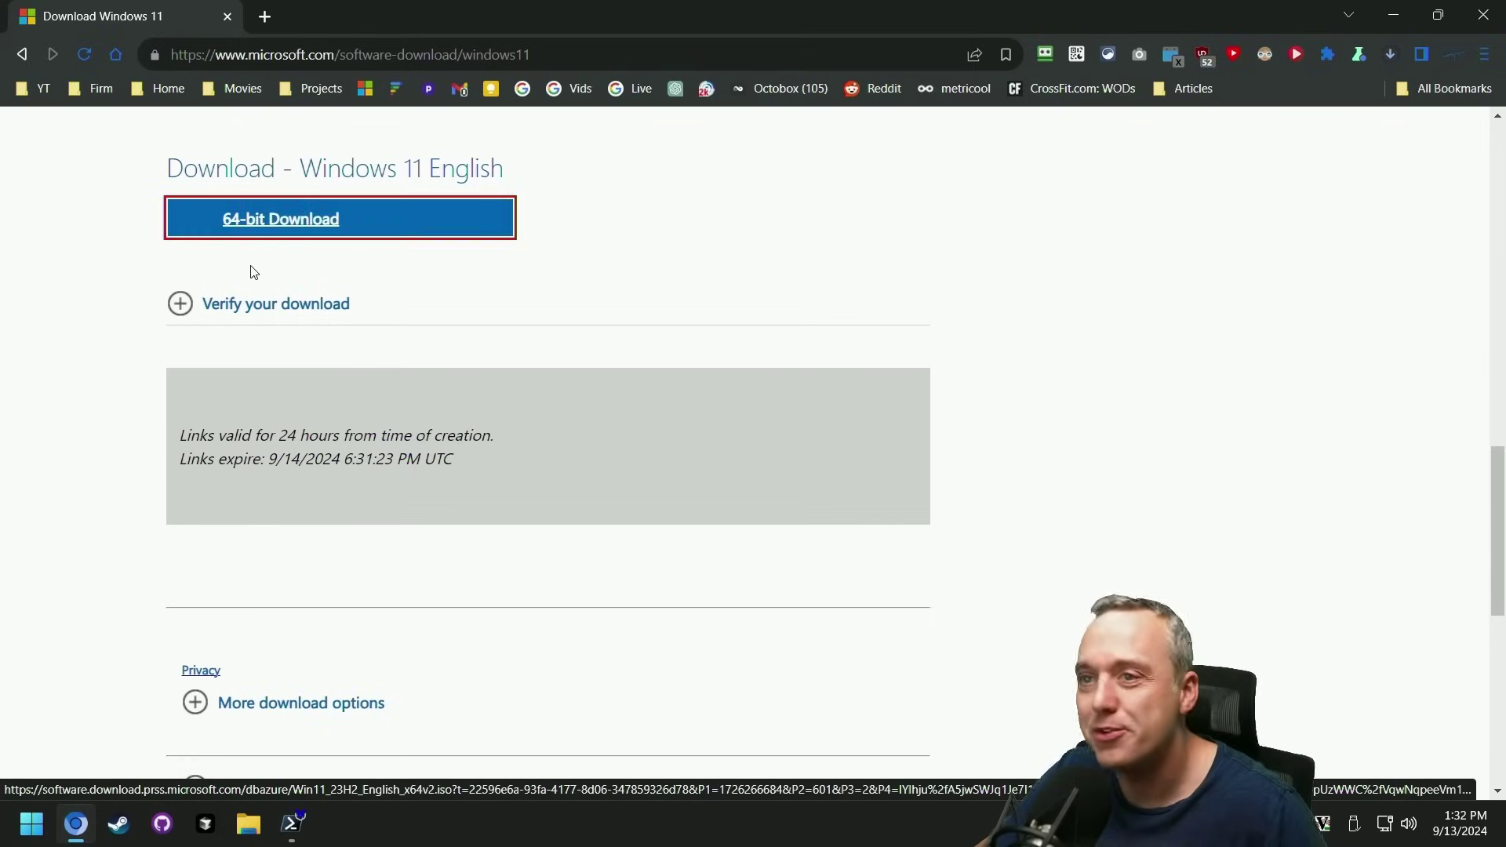
click(1390, 53)
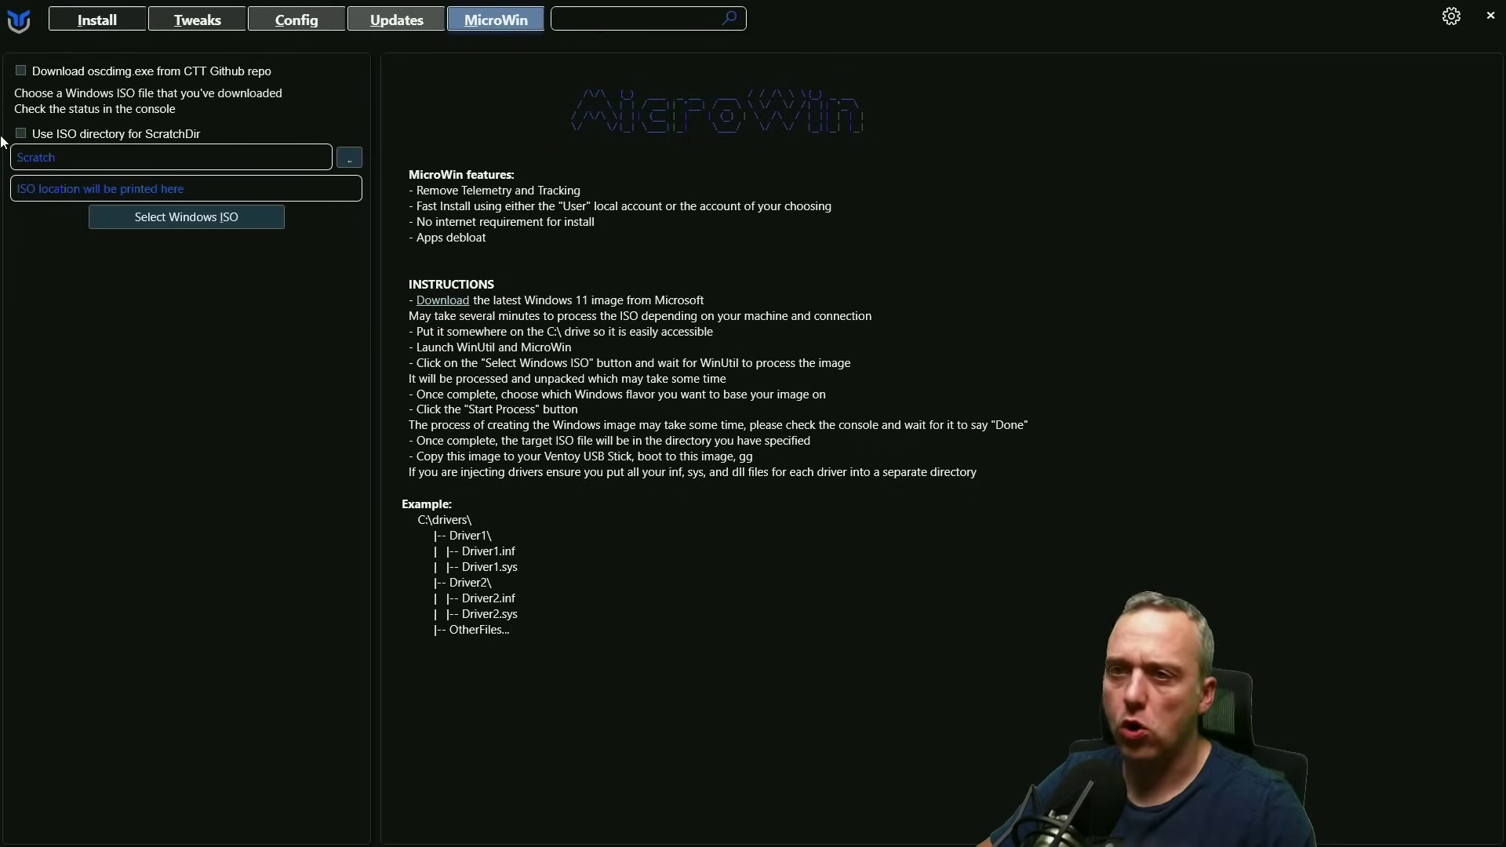
Step: Load Win11_23H2_English_x64v2.iso from Downloads into MicroWin and watch the console unpack it
click(169, 220)
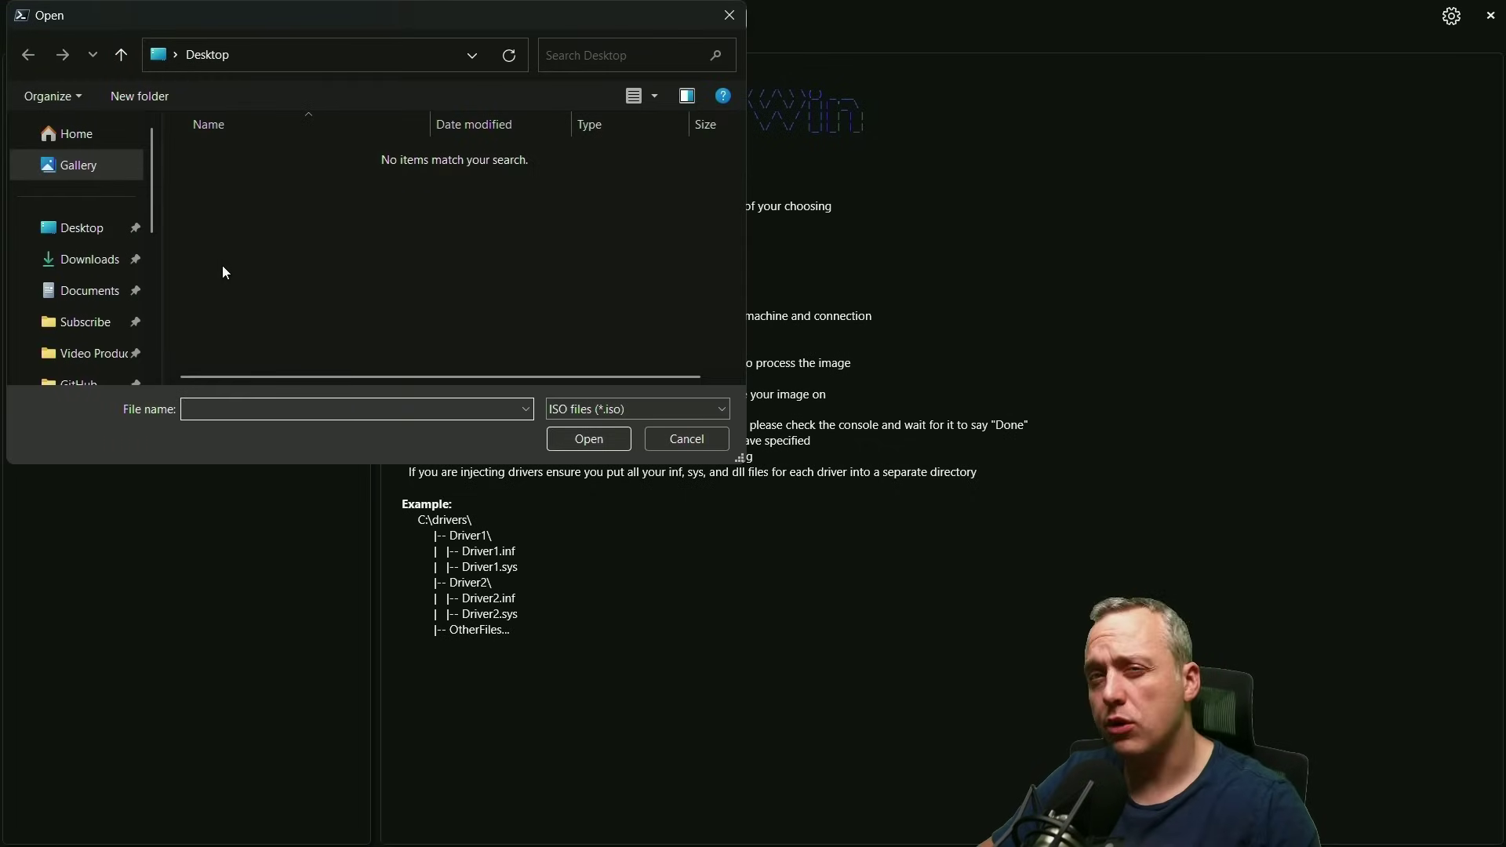
click(117, 261)
double_click(259, 235)
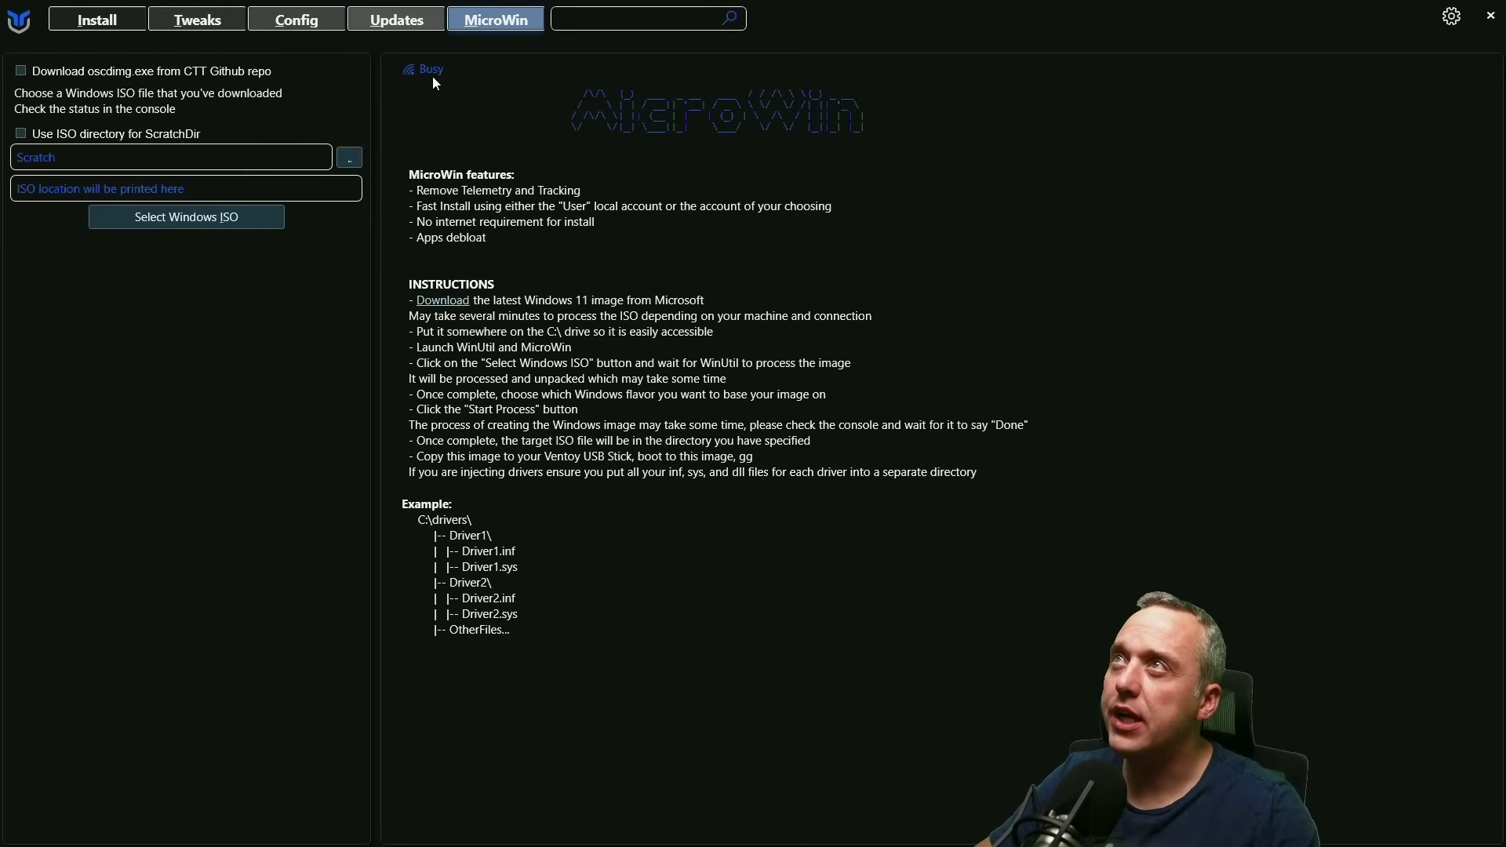
key(alt+Tab)
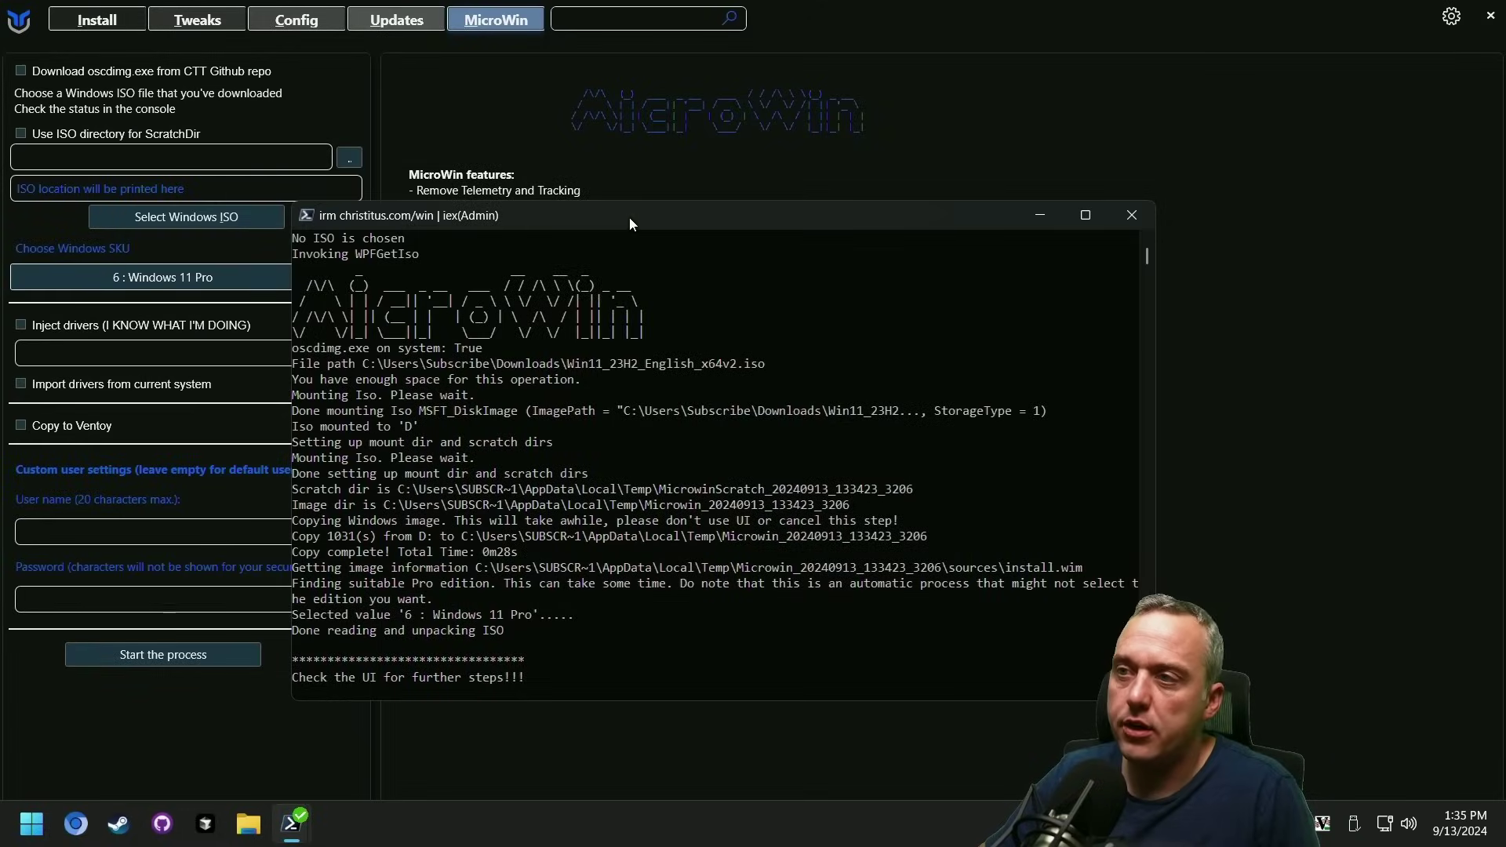
drag(629, 216, 749, 170)
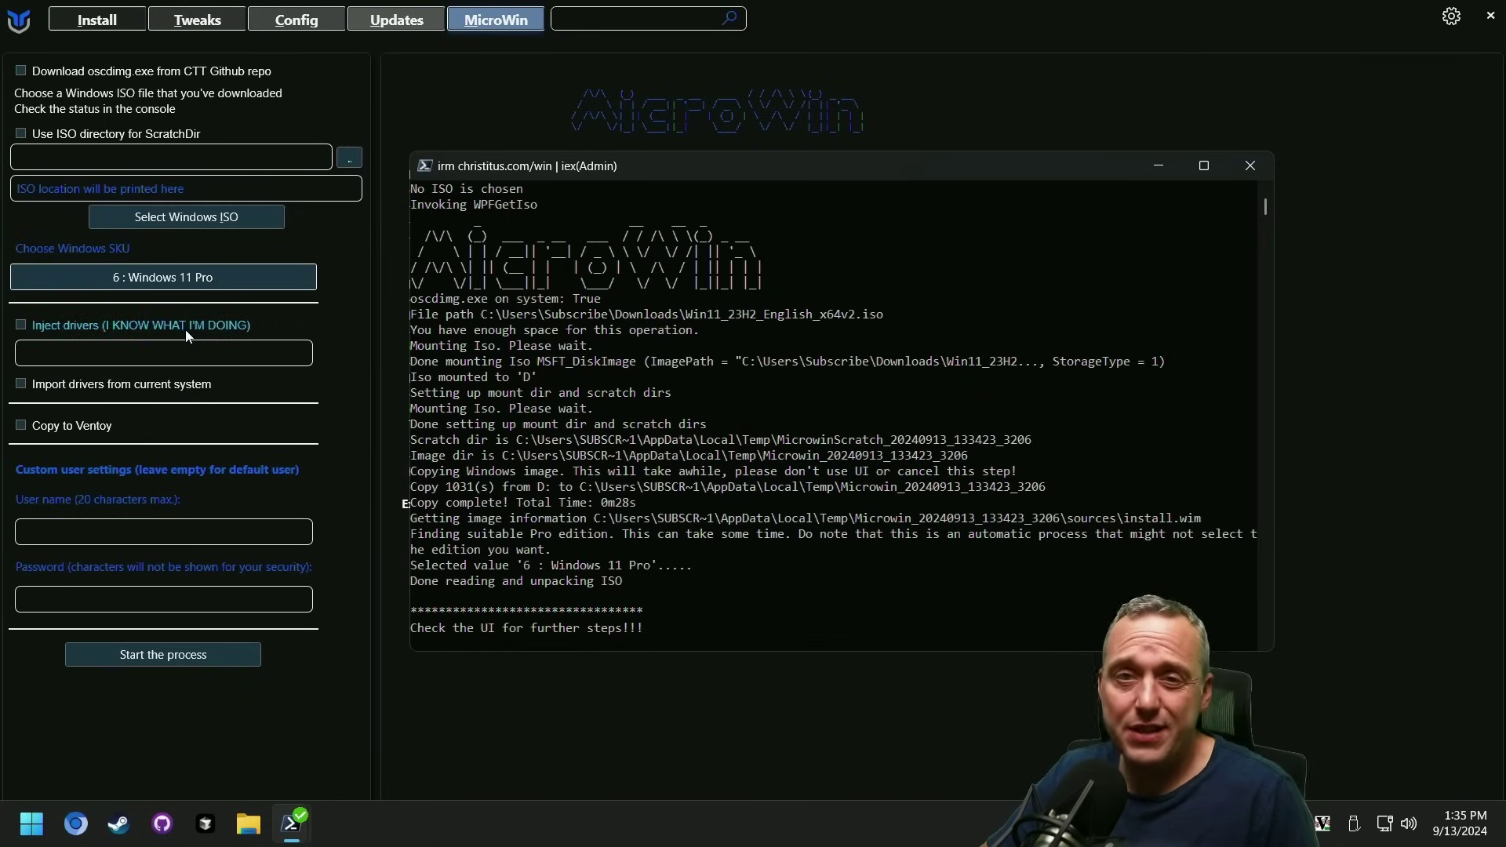
Step: Enter a custom local user name in MicroWin's user settings
click(112, 536)
text(S)
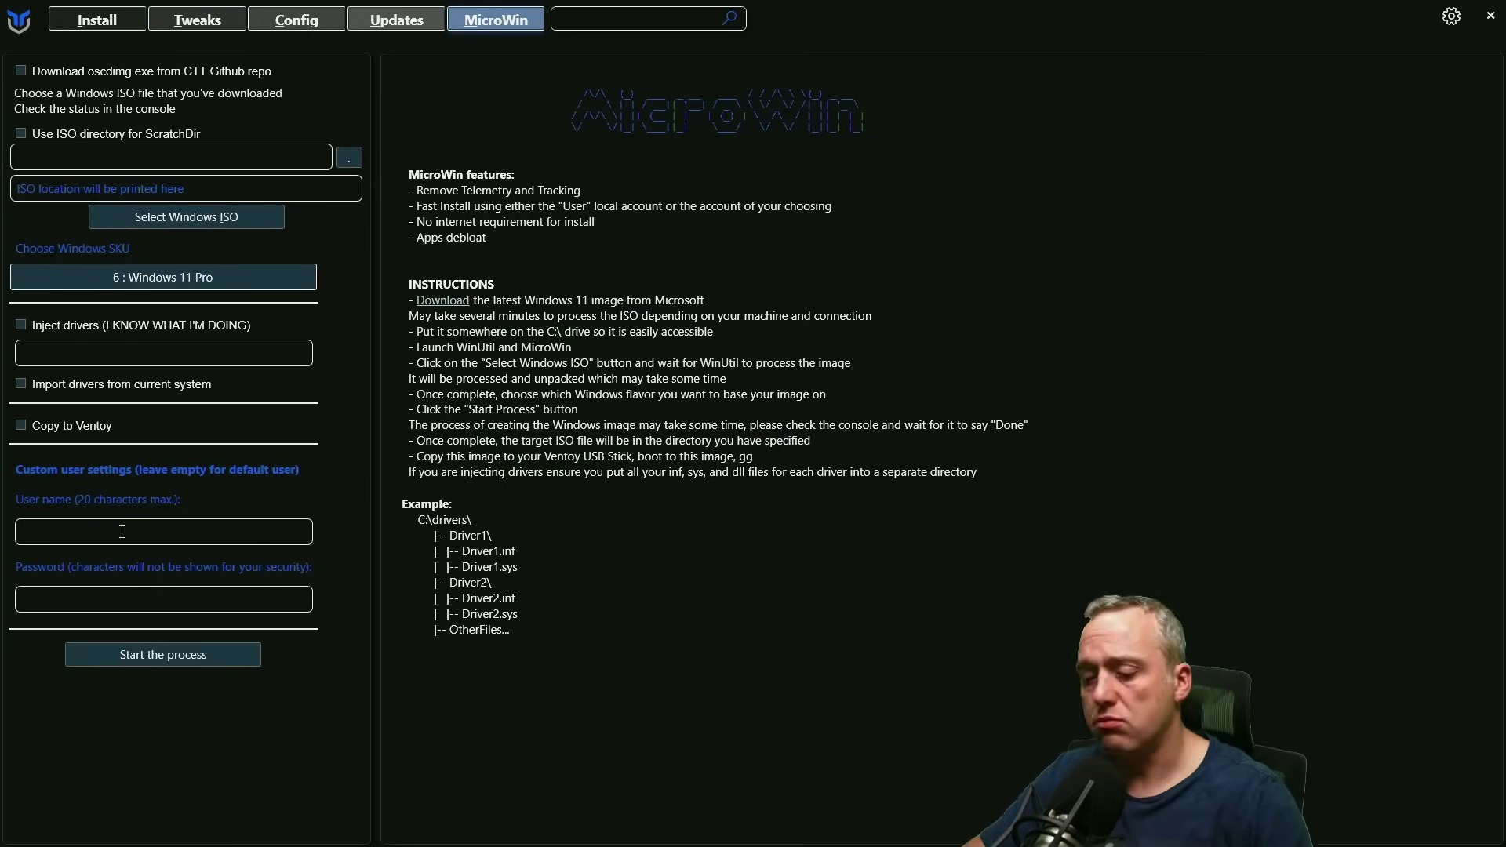
text(uv)
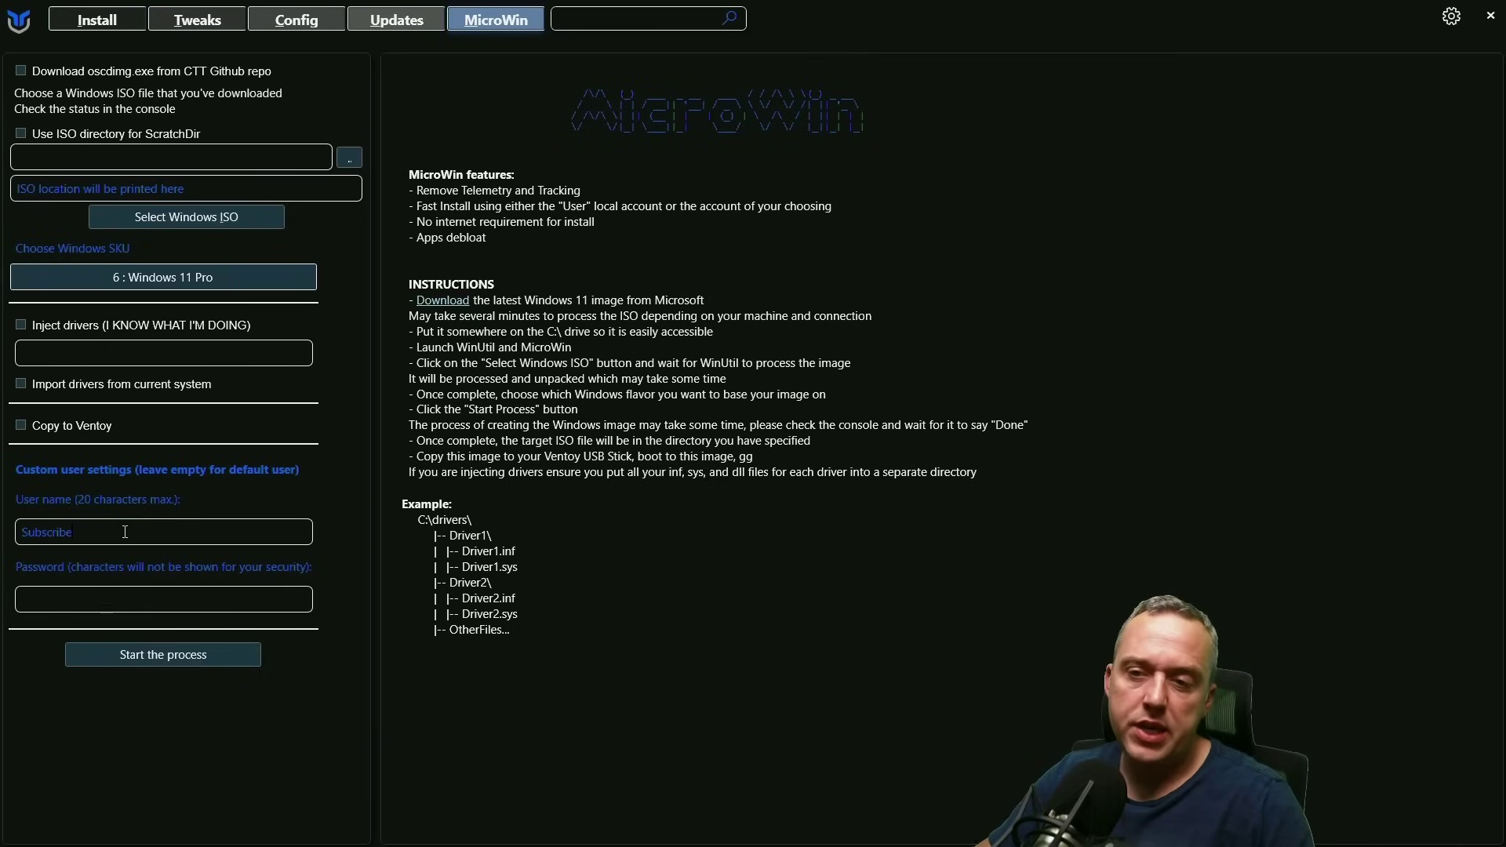
click(144, 598)
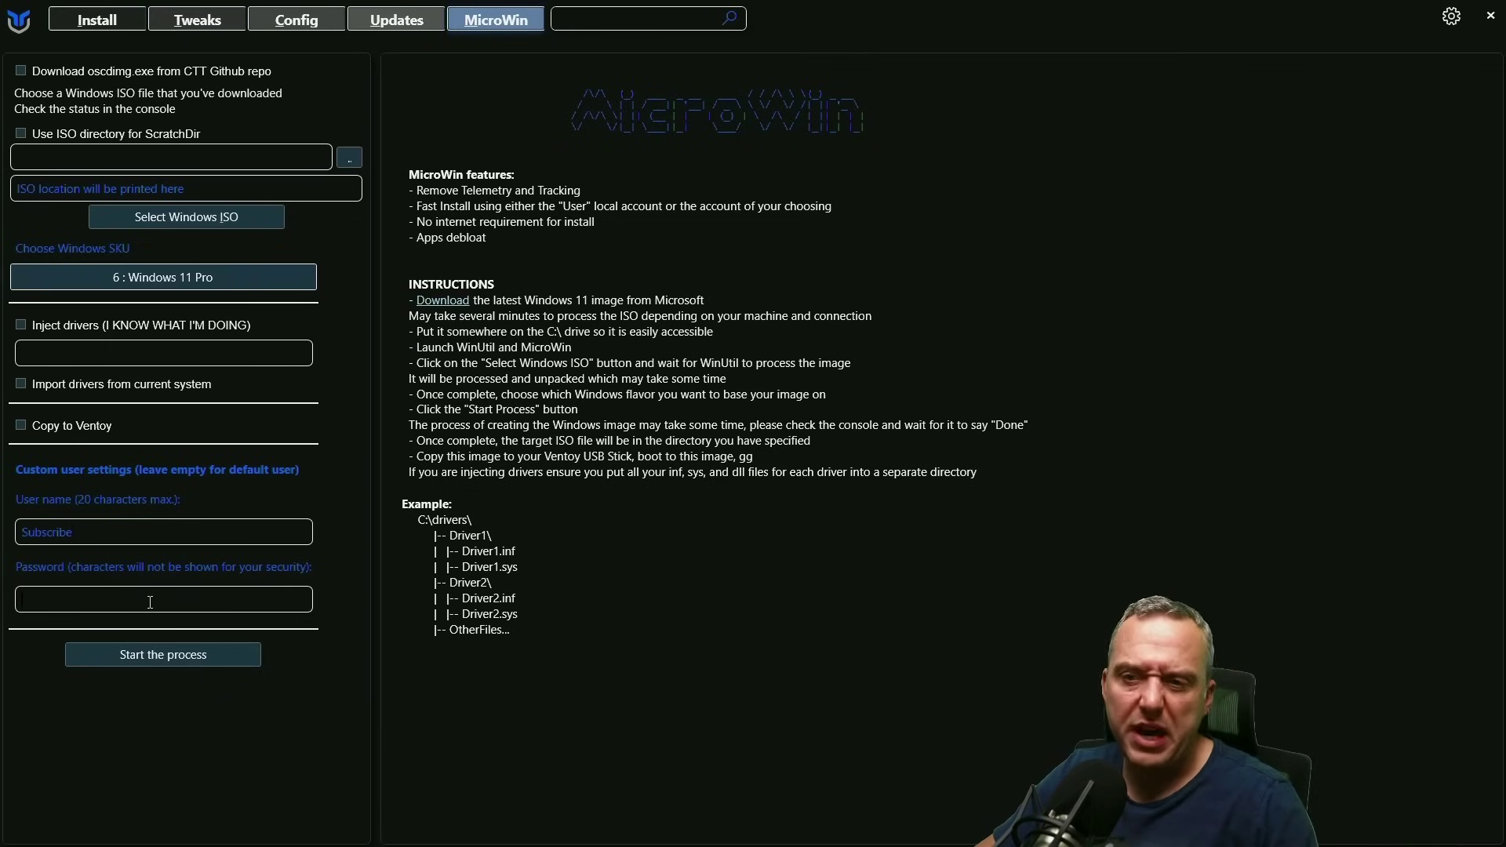
Step: Start building the image and name the output ISO microwin
click(170, 659)
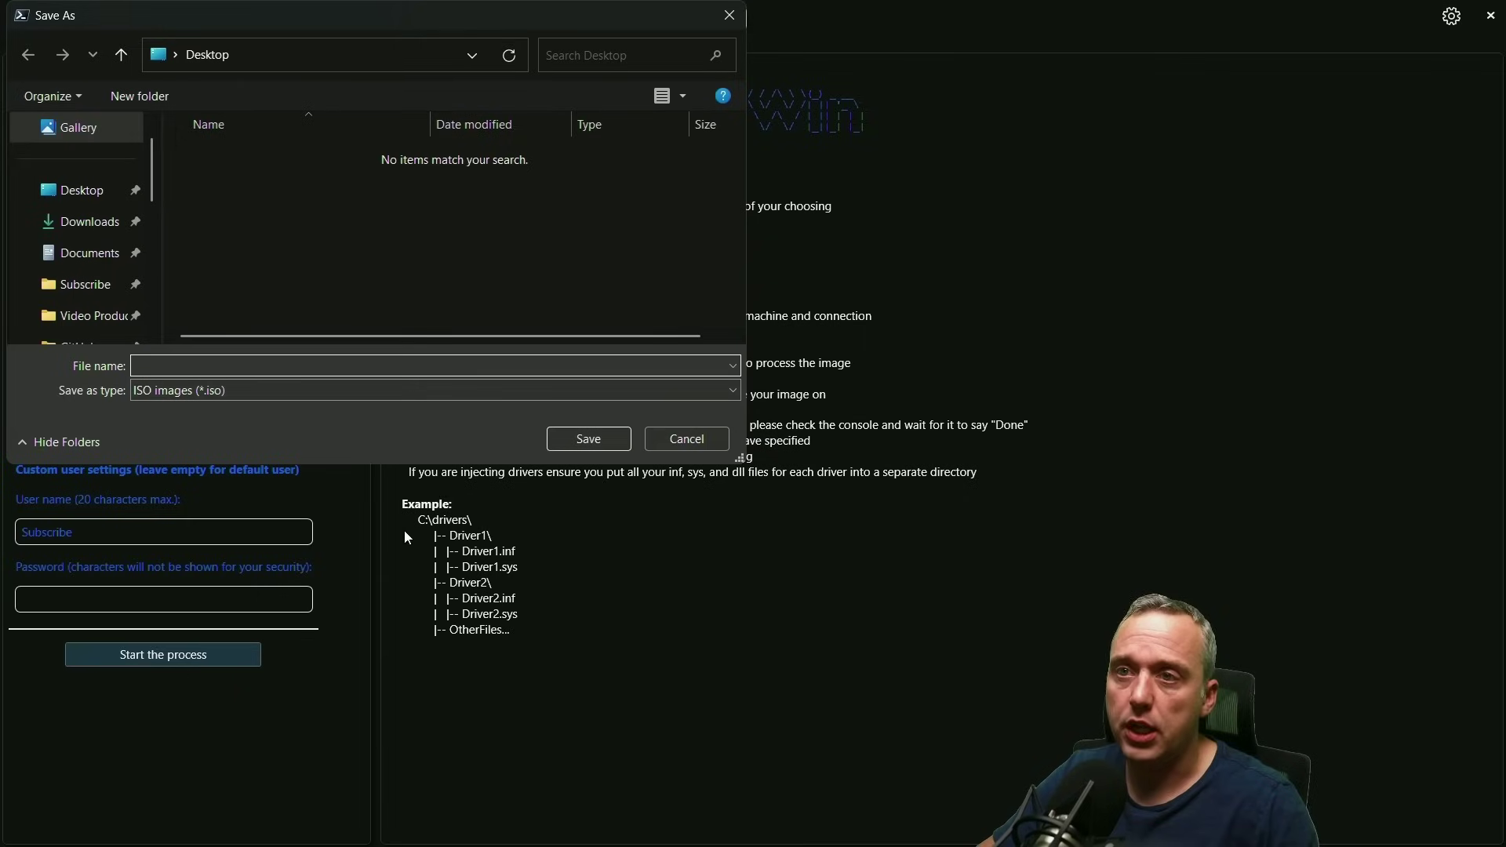
click(206, 363)
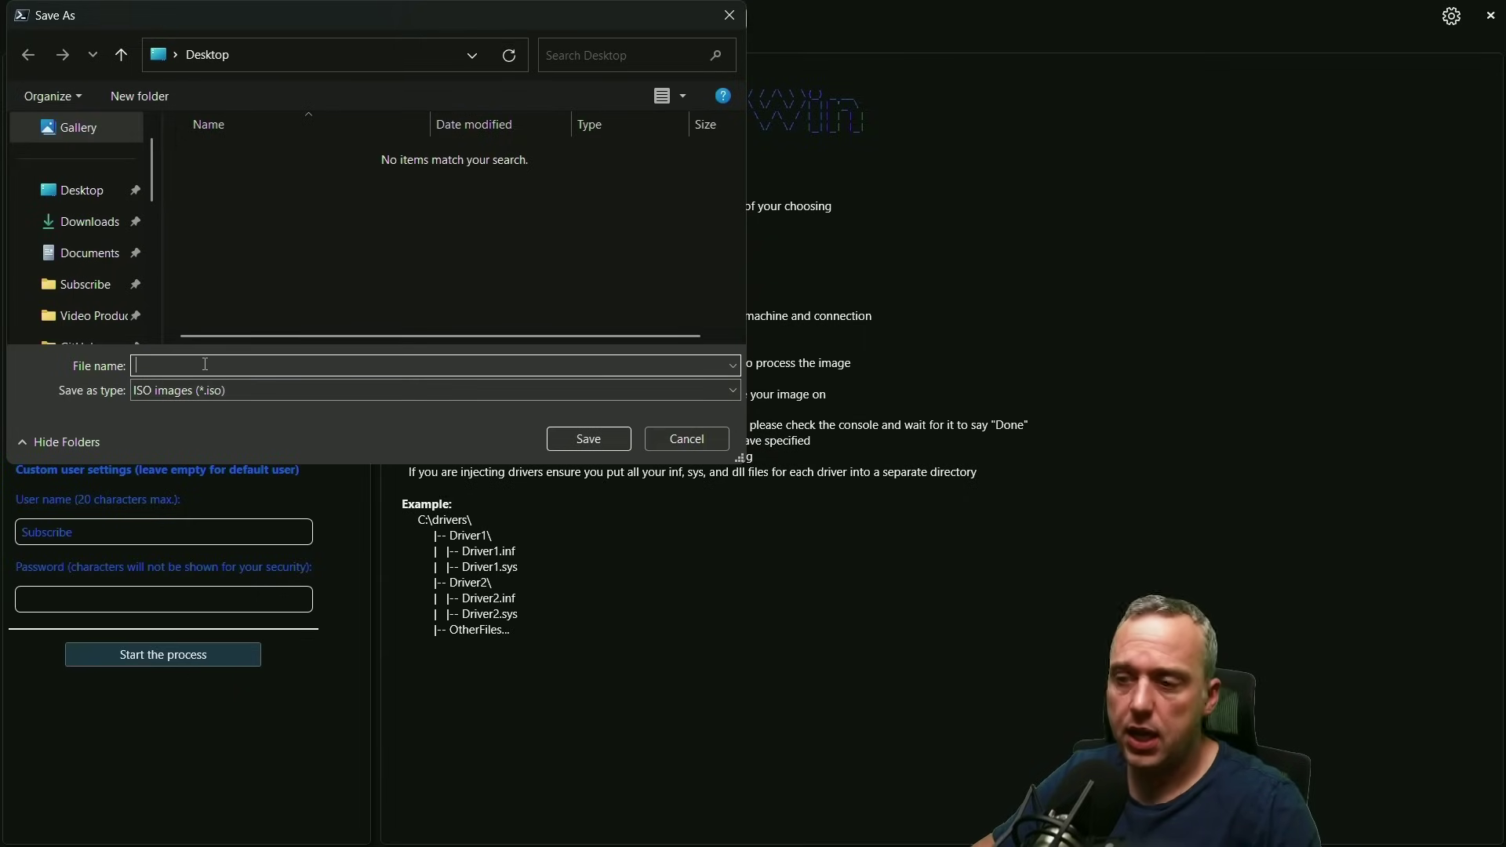
text(microwin)
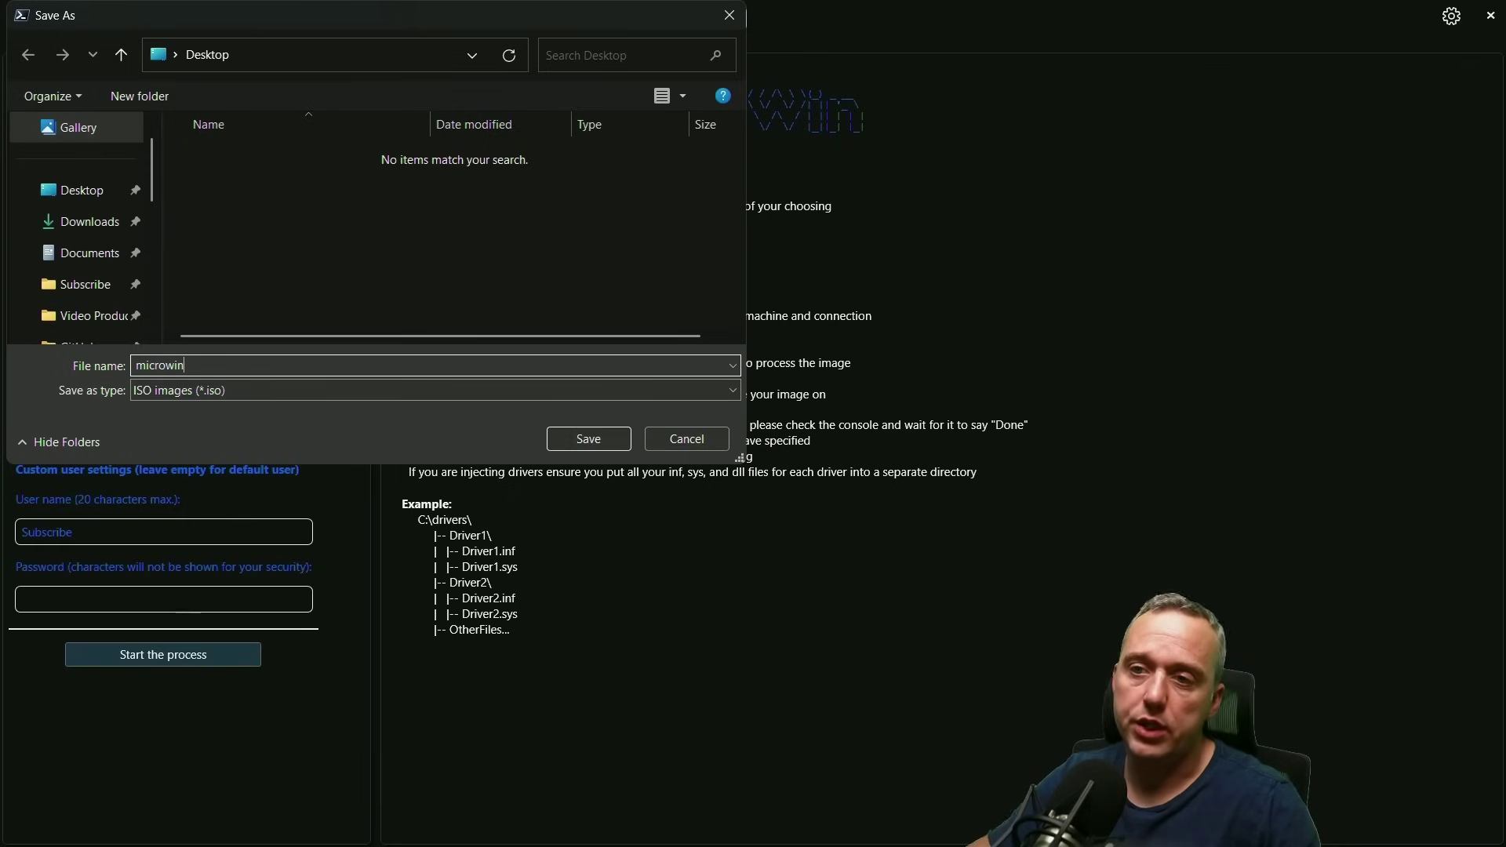
Step: Save the finished MicroWin ISO as microwin.iso on the Desktop
click(595, 439)
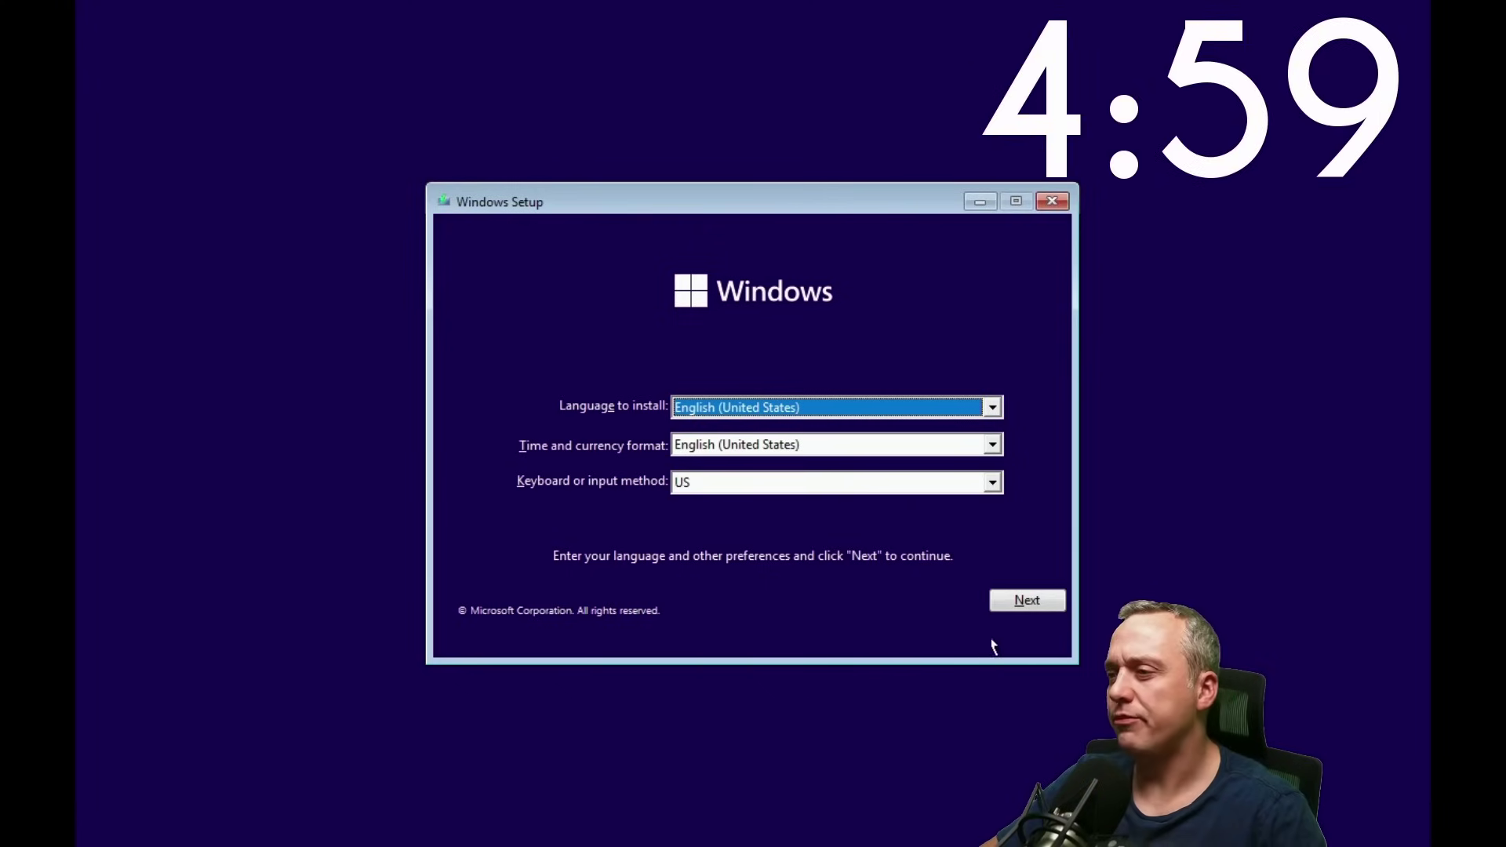
Step: Keep English (United States) and US keyboard, then start the MicroWin Windows 11 installation
click(1033, 604)
click(757, 435)
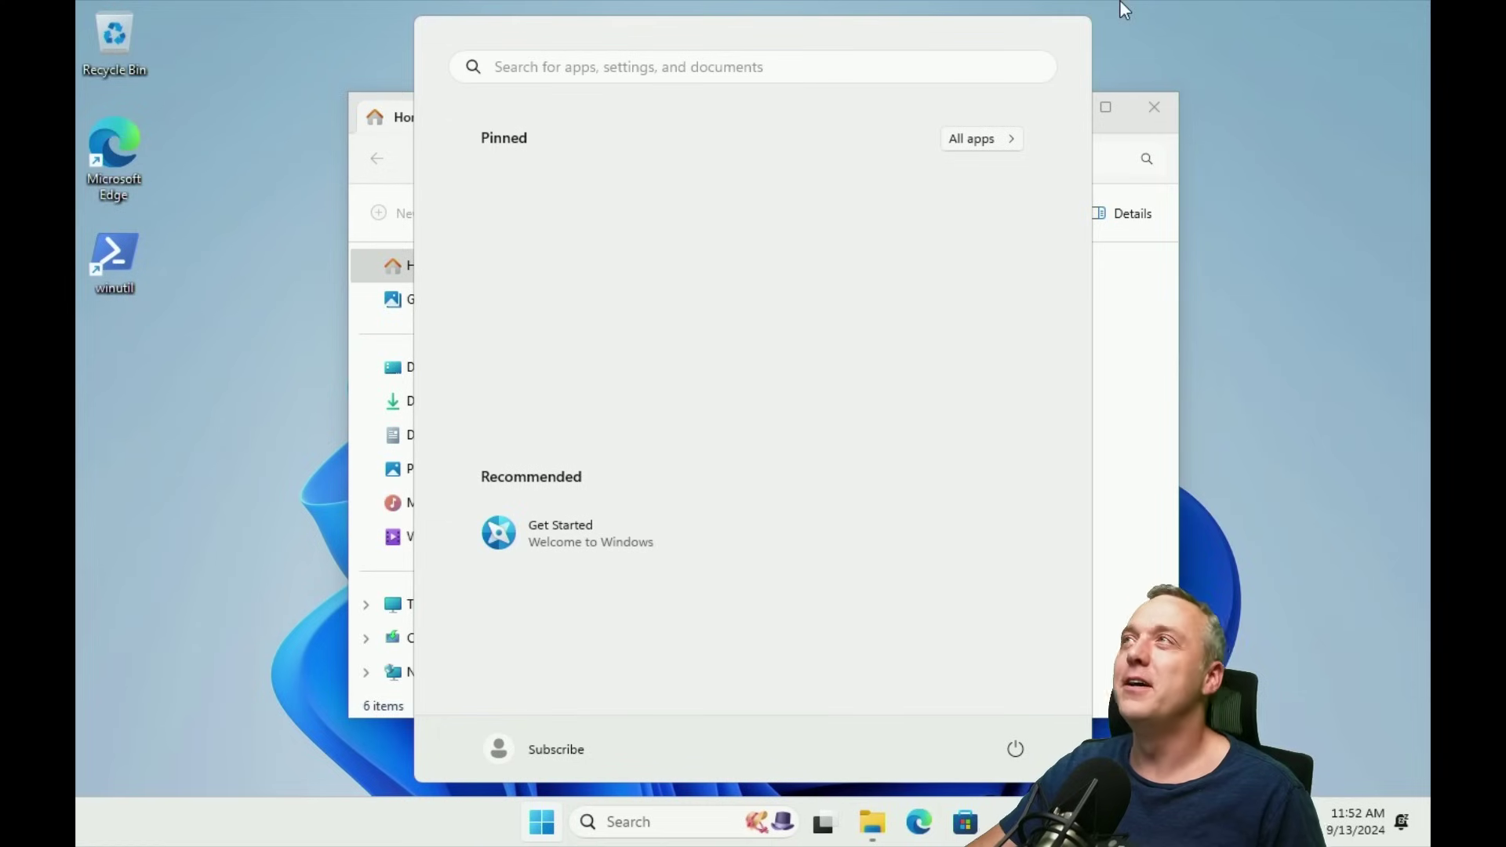
Step: Show Task Manager's Performance memory view, reading 2.0/8.0 GB (25%) in use
right_click(330, 826)
click(412, 734)
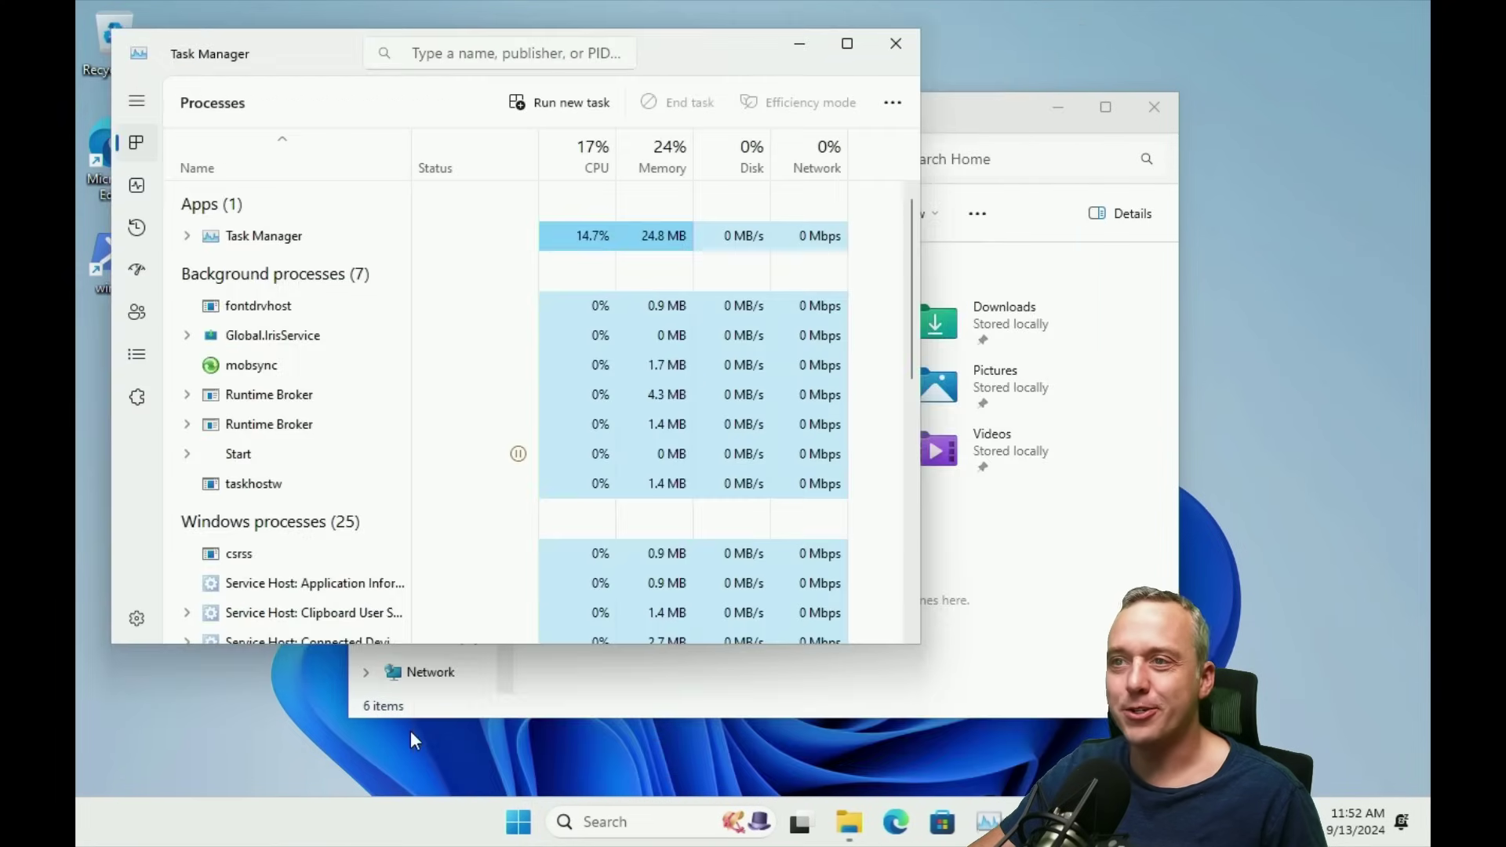
click(140, 182)
click(282, 245)
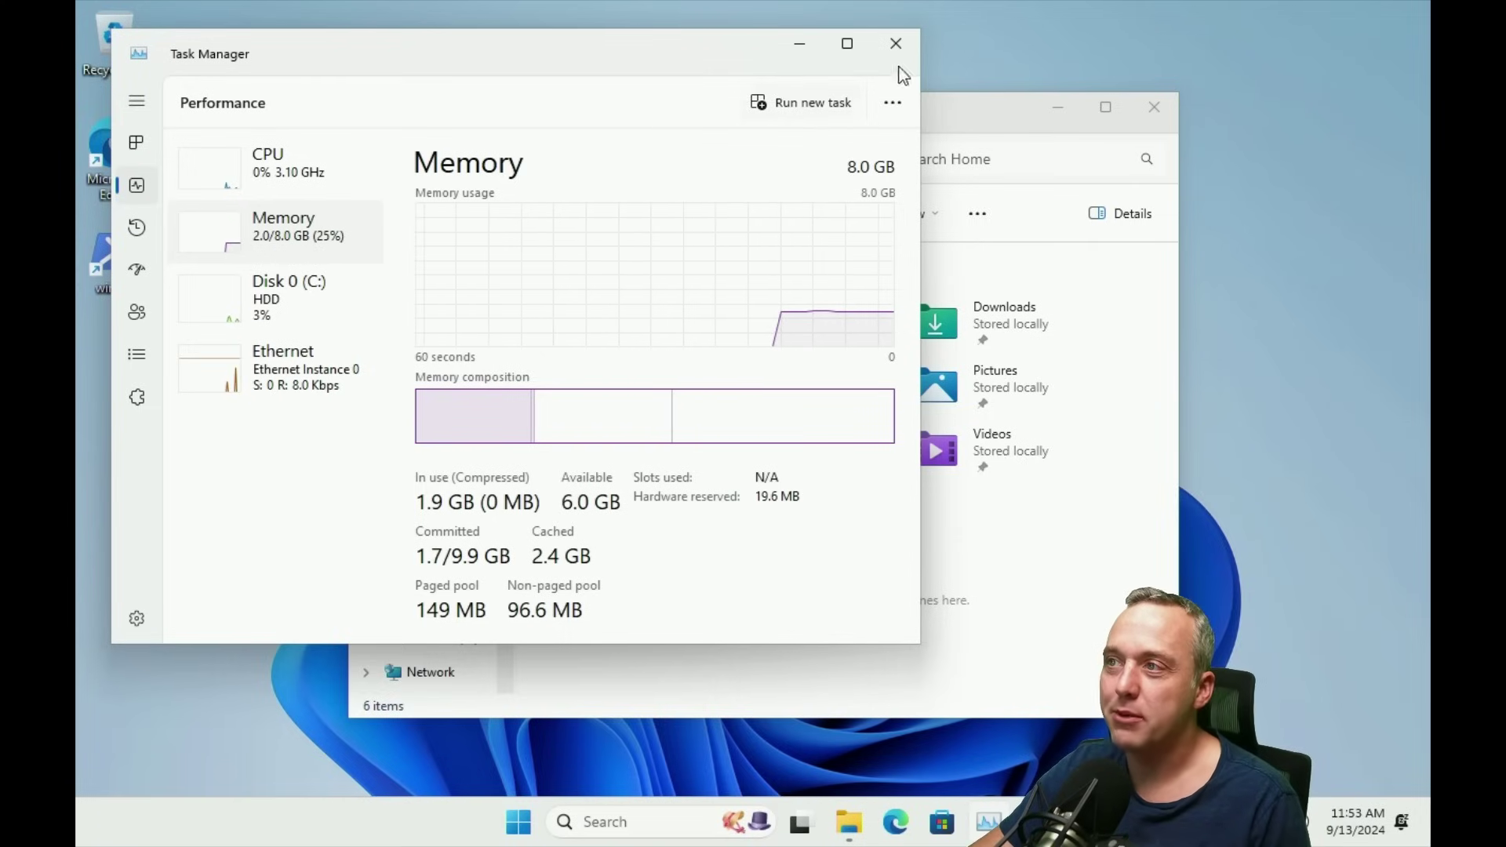
Step: Close Task Manager and show This PC, with Local Disk (C:) at 37.1 GB free of 49.1 GB
click(896, 50)
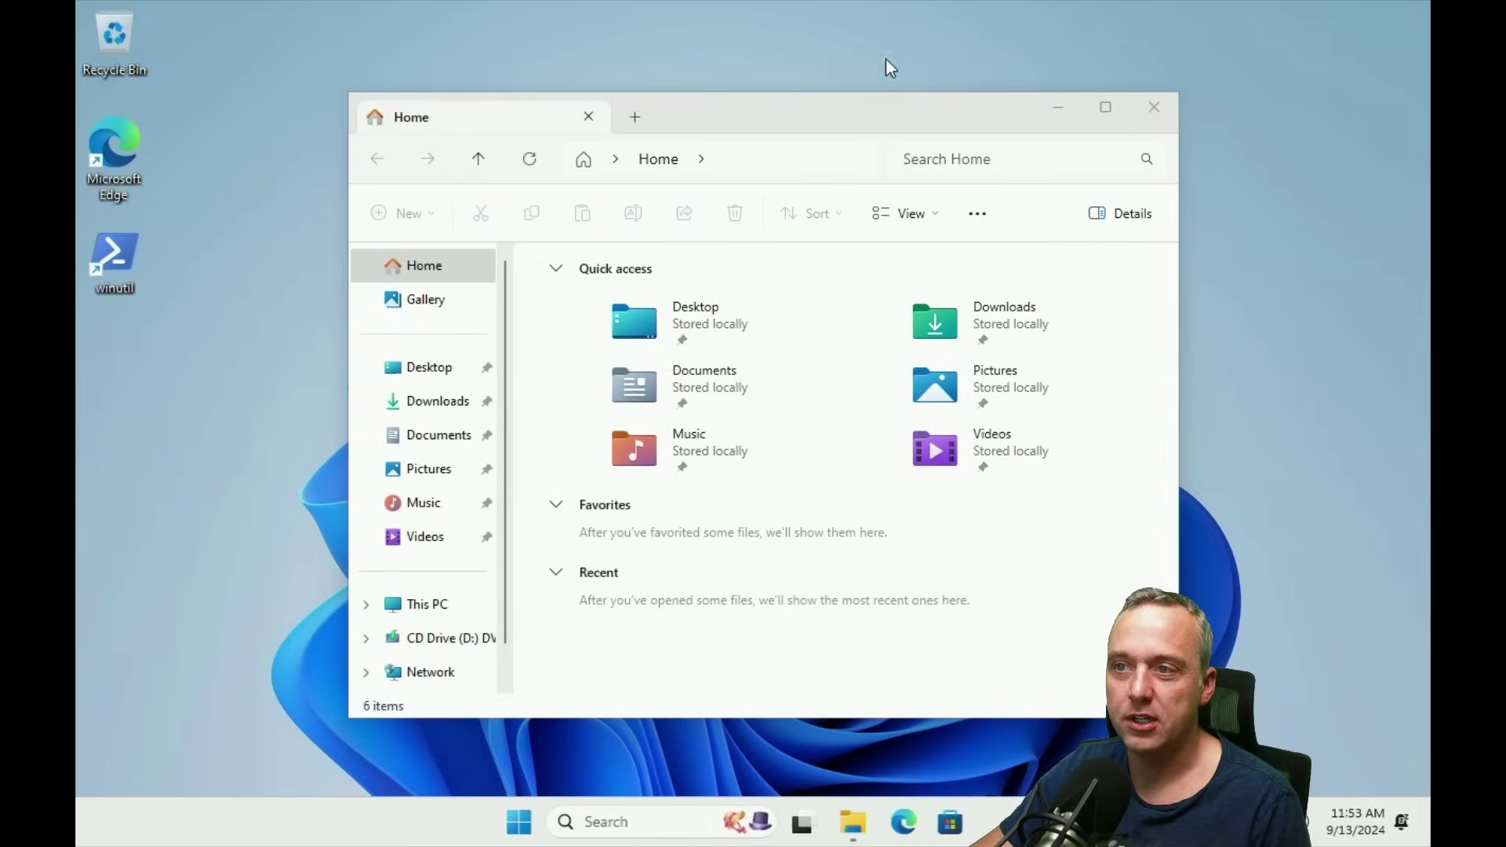
click(424, 605)
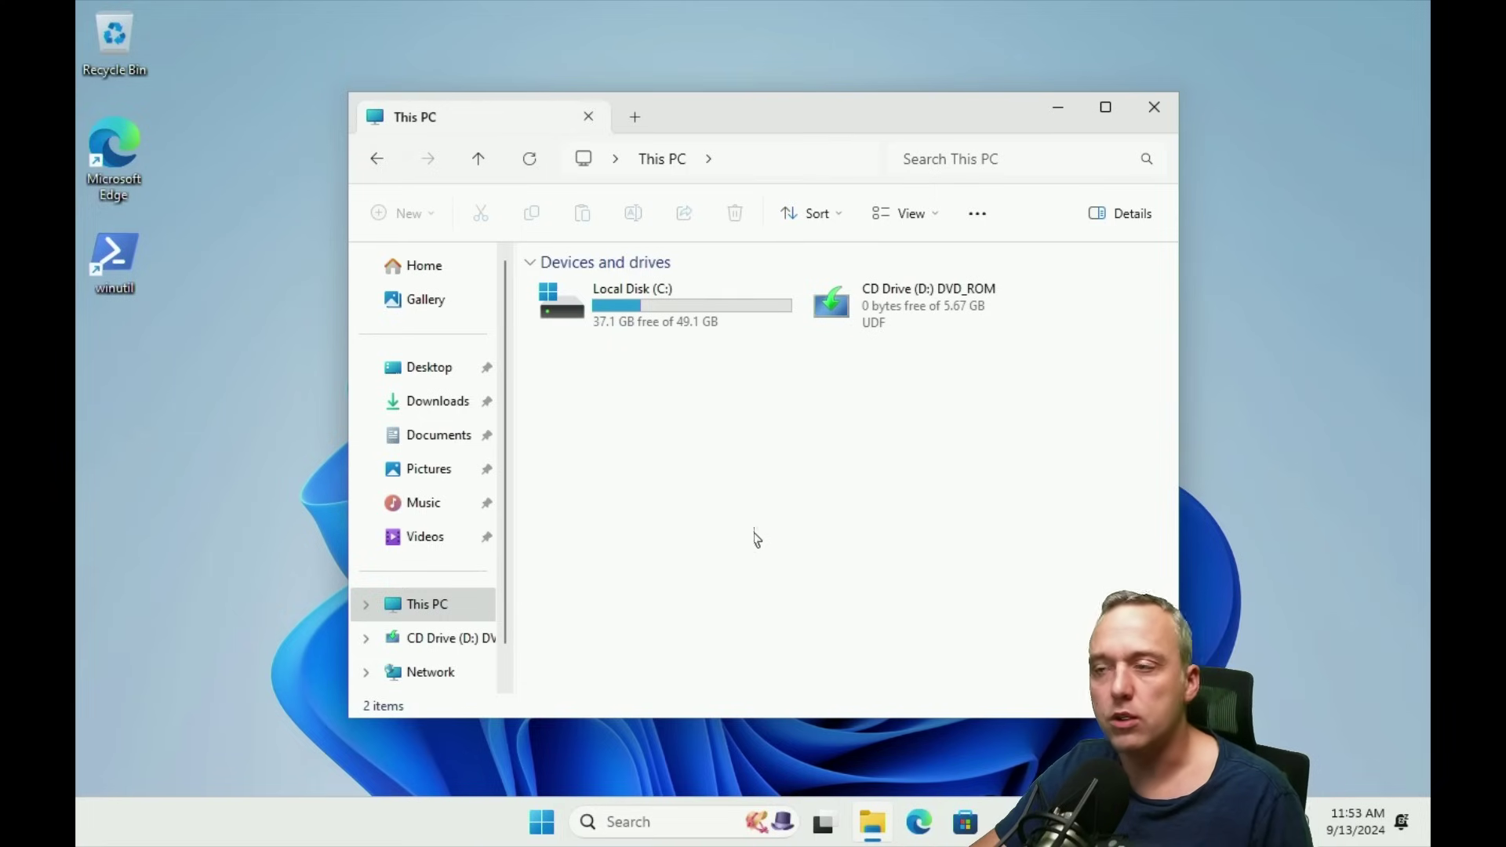
Step: Close File Explorer and scroll the Start menu's All apps list to its final entries
click(1153, 109)
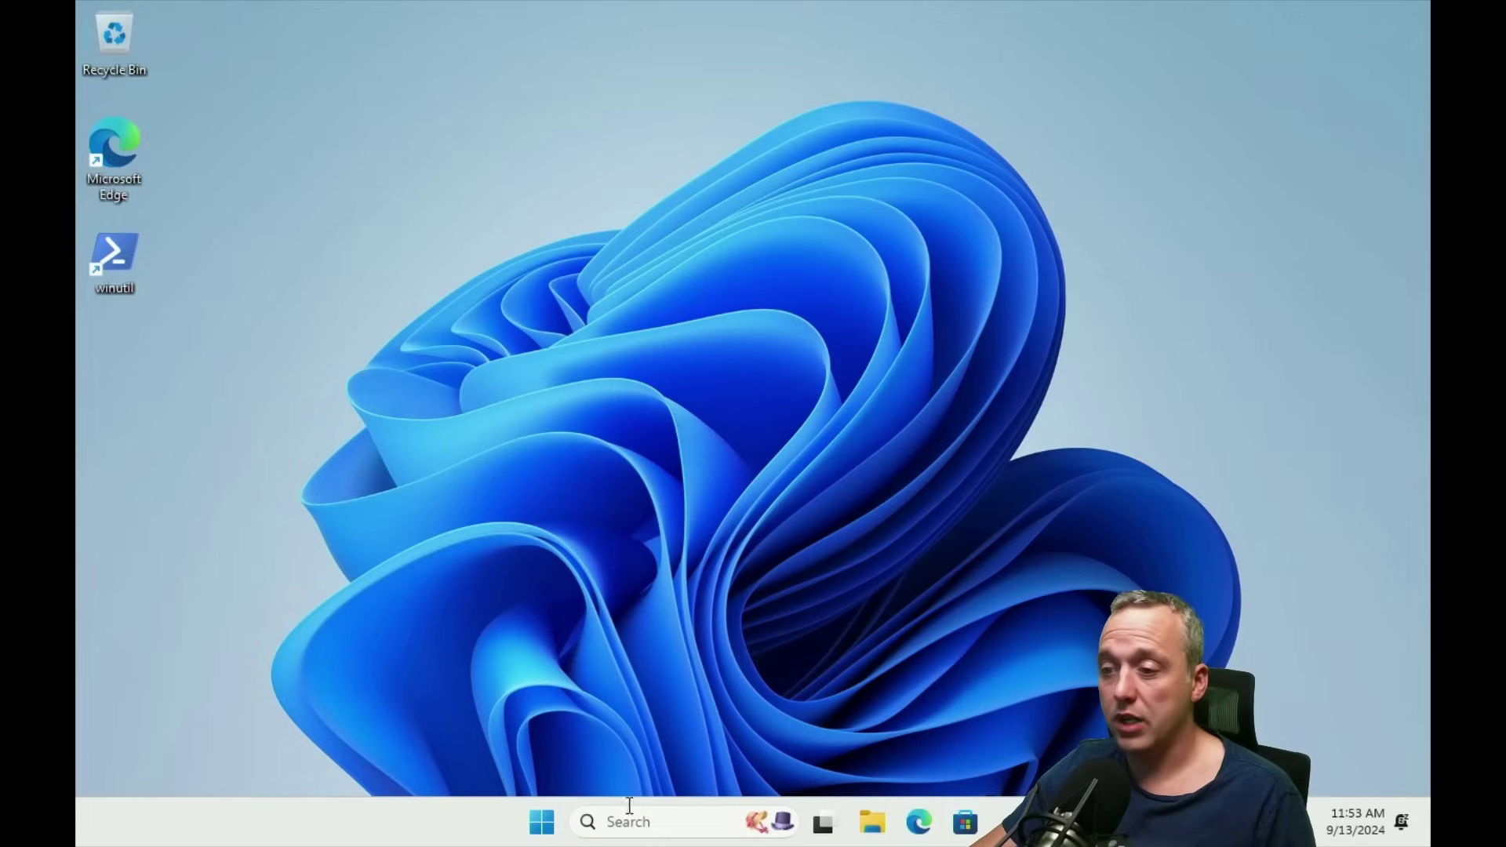
click(554, 824)
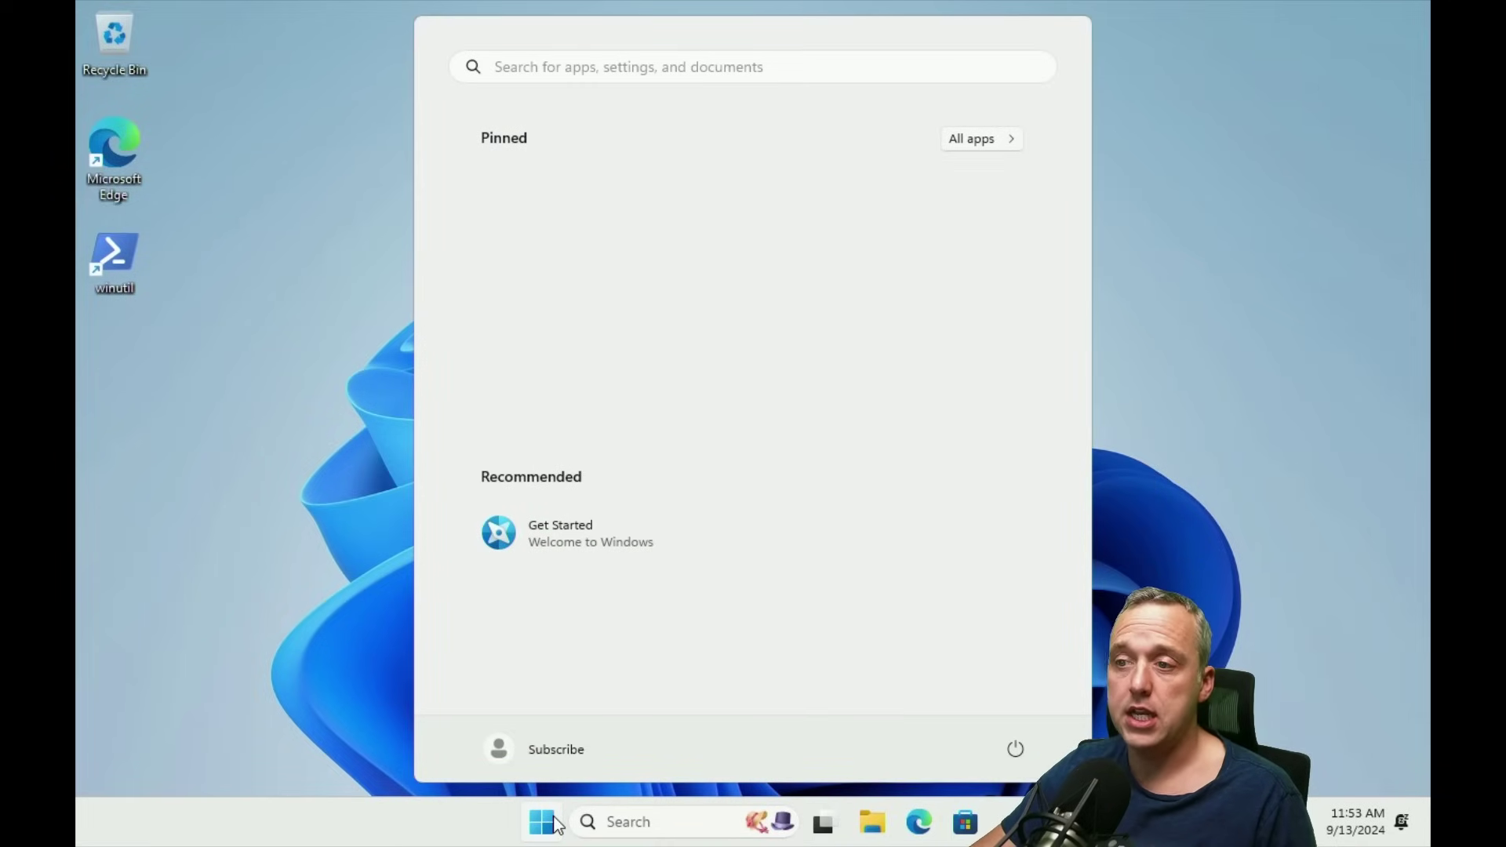
click(995, 149)
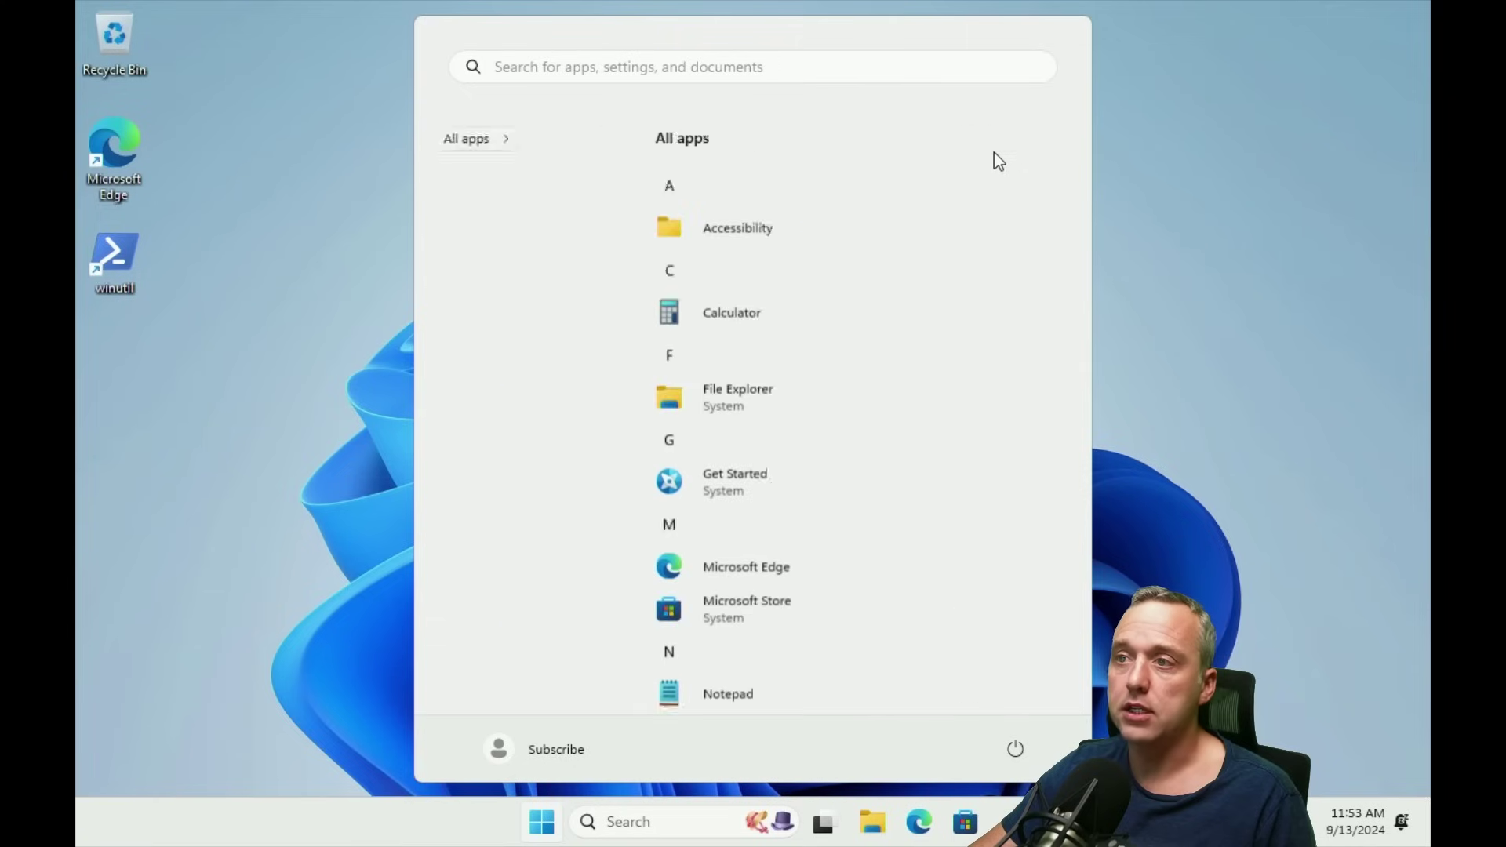
scroll(766, 540, down, 10)
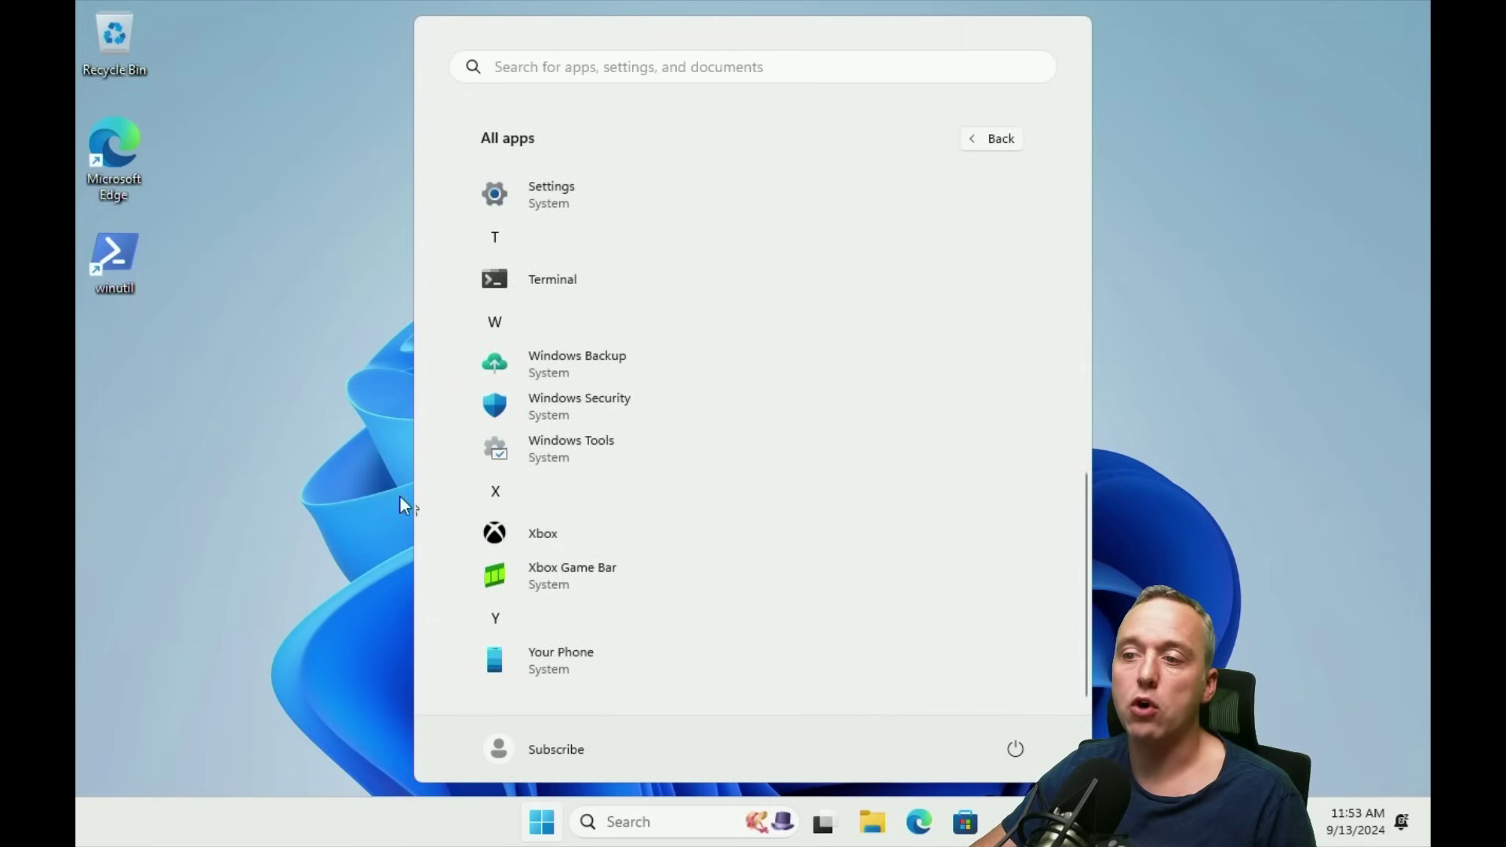
click(346, 474)
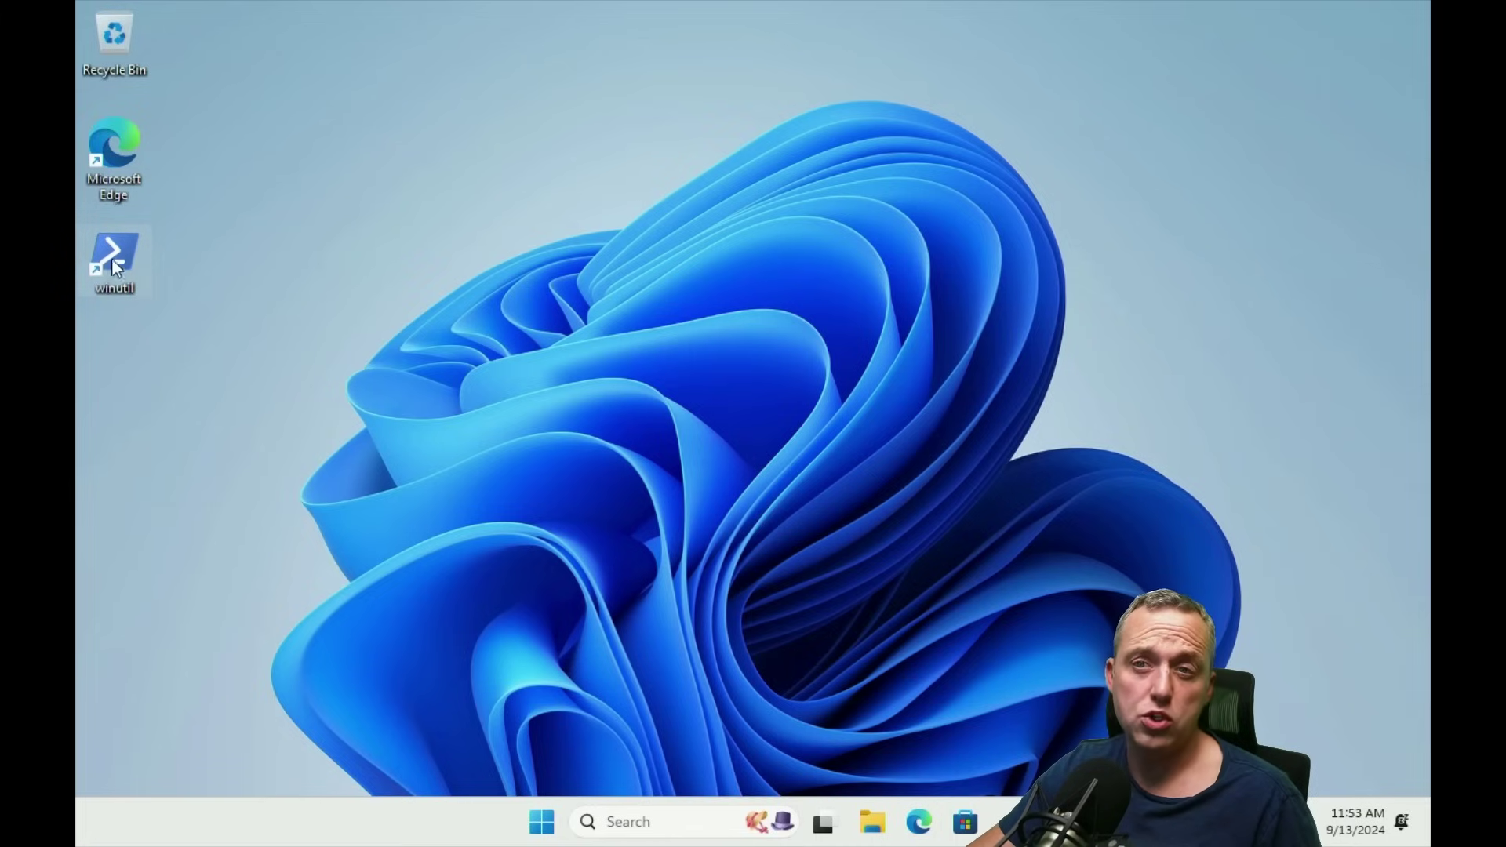
Step: Reopen Task Manager to the Performance CPU details: 5% utilization, 123 processes
right_click(433, 833)
click(467, 740)
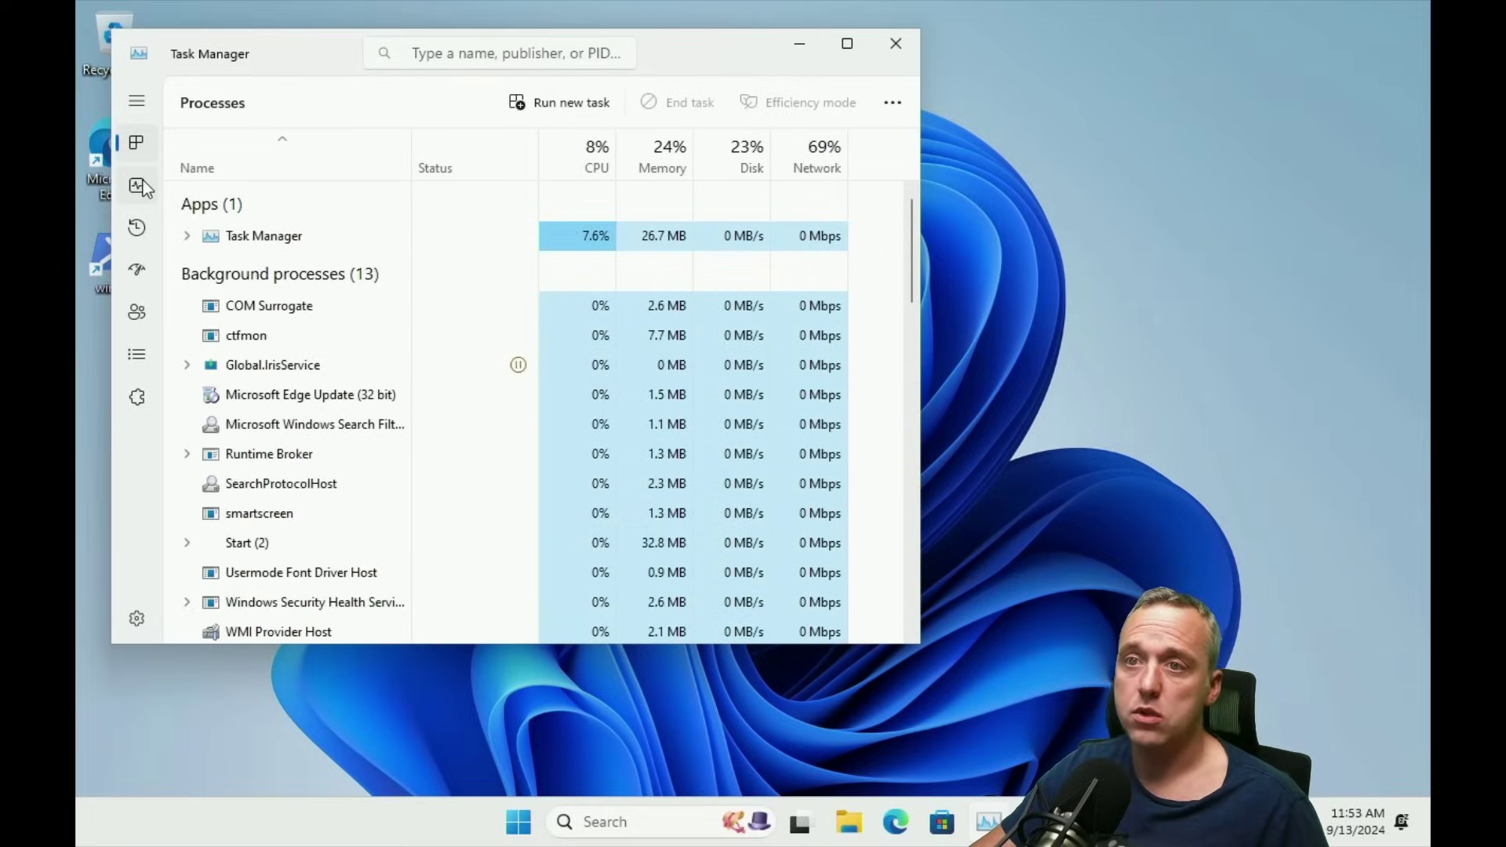
click(141, 187)
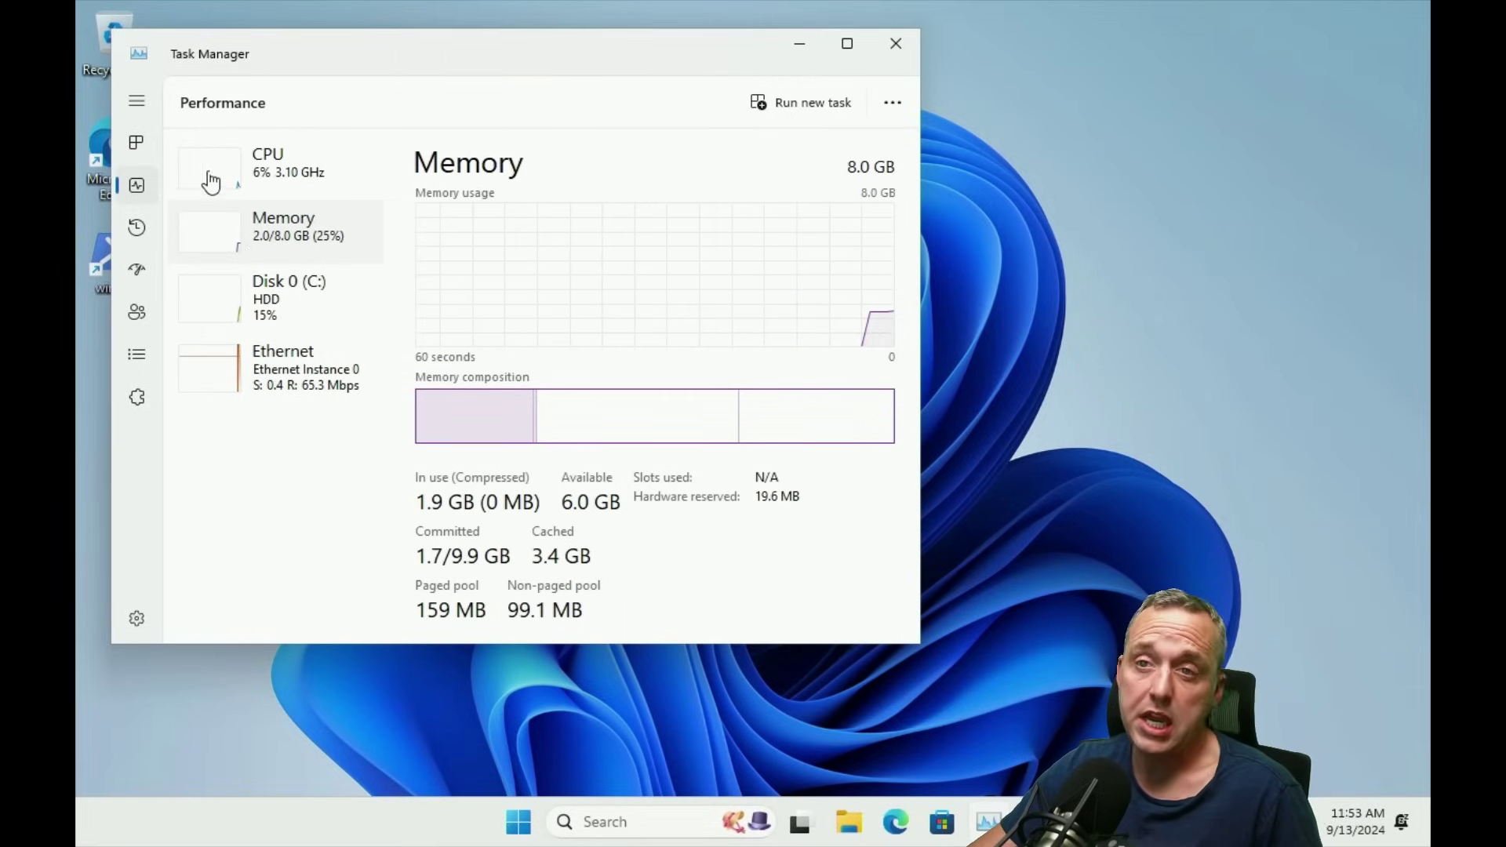
click(317, 182)
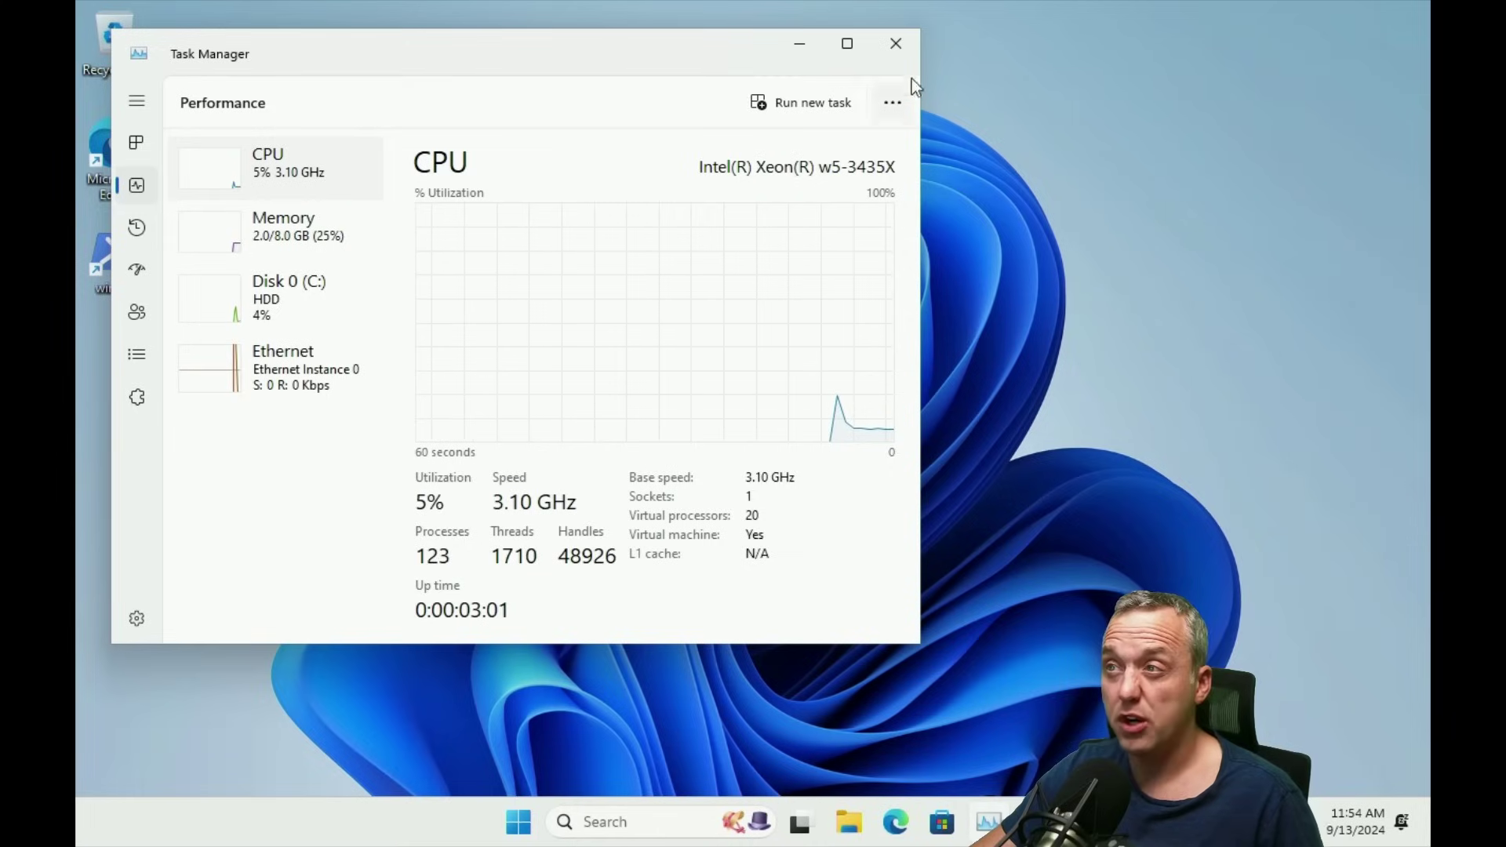
Step: Close Task Manager and run the winutil desktop shortcut as administrator, showing its Tweaks page
click(896, 43)
double_click(116, 266)
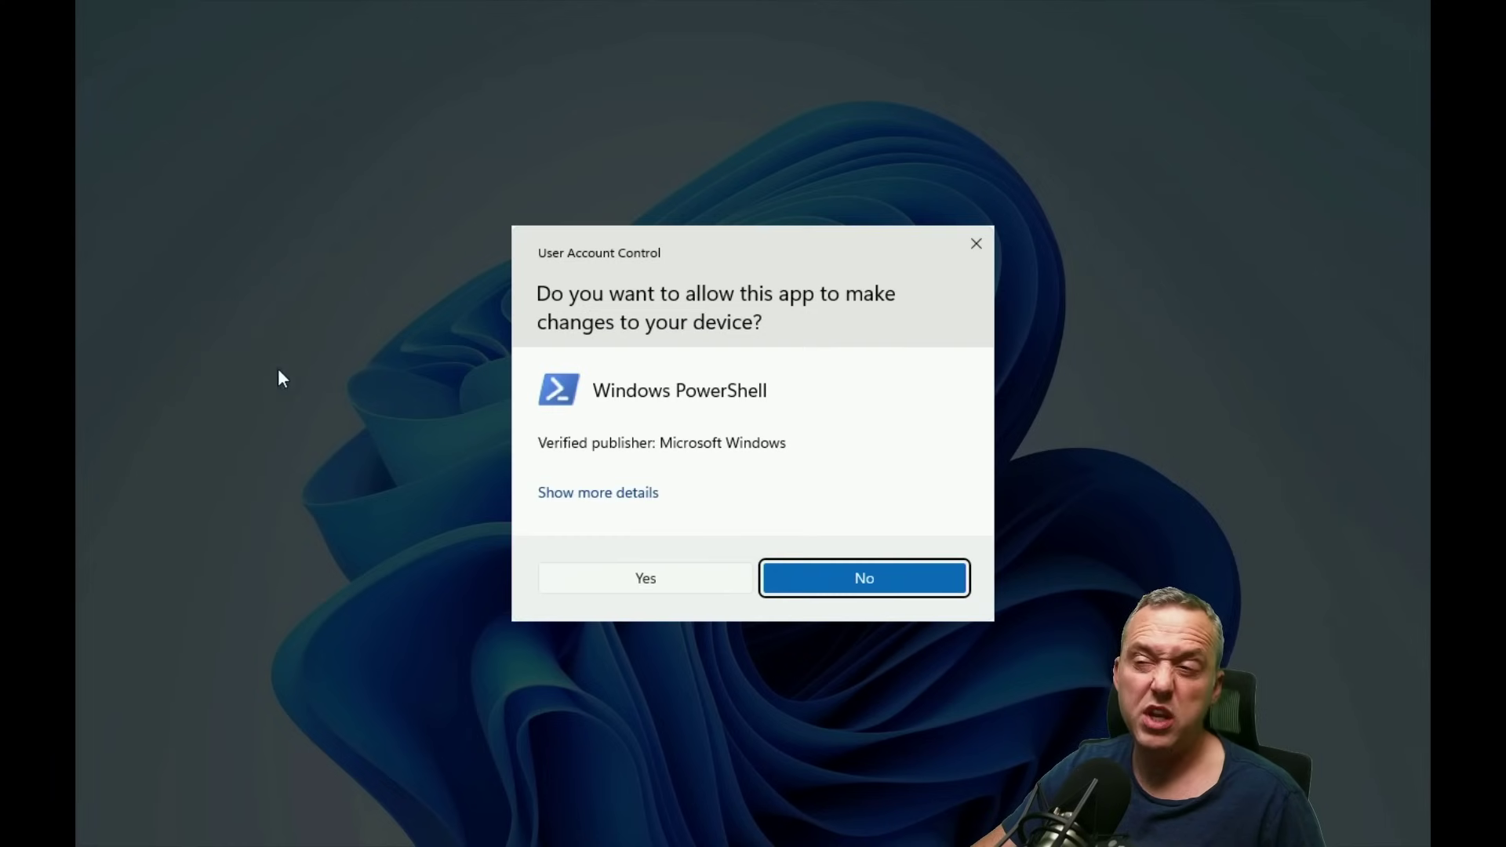
click(619, 576)
key(super)
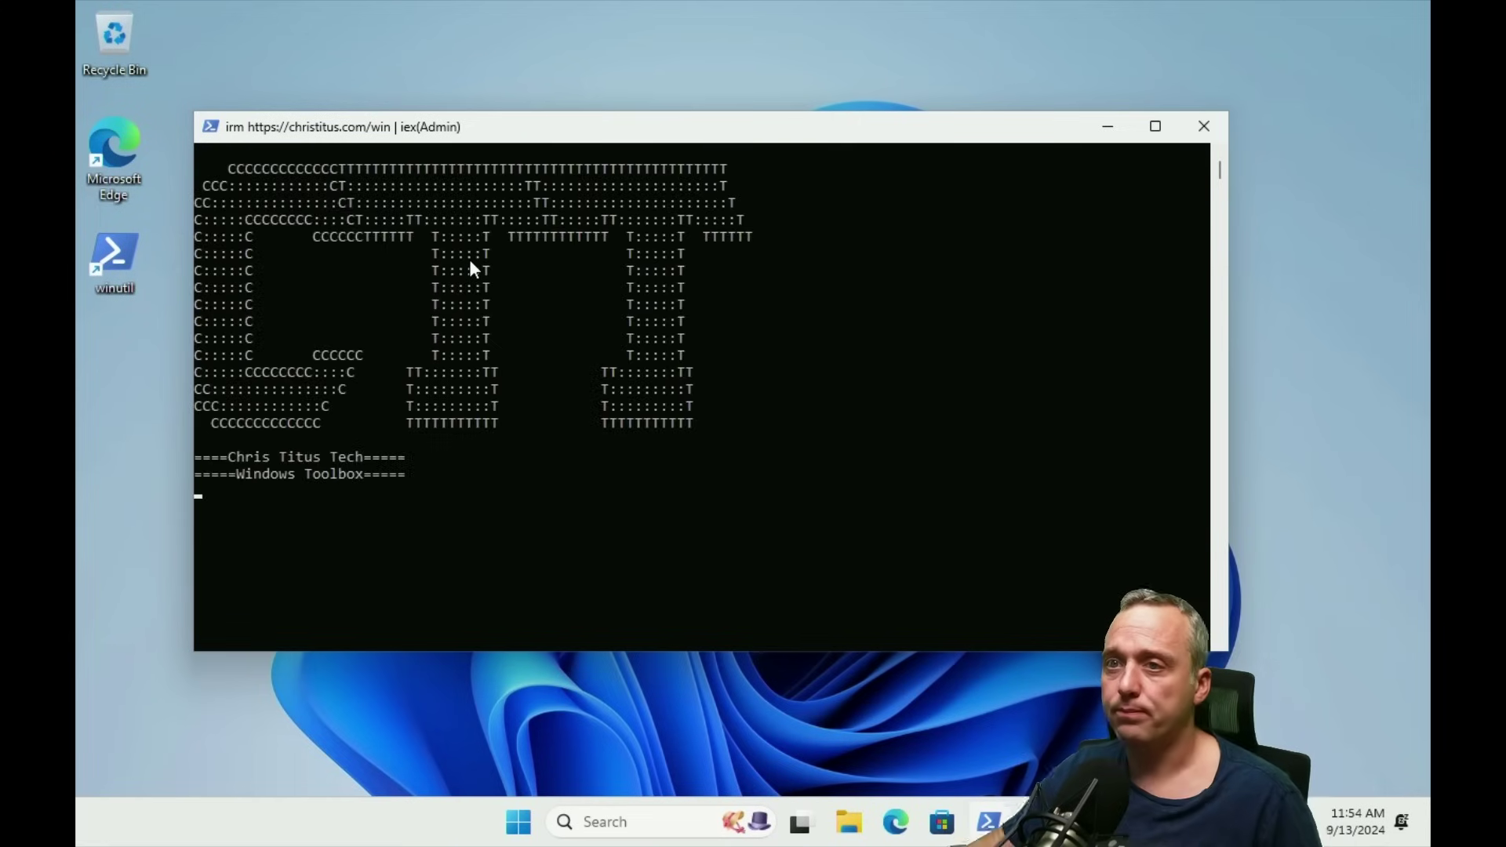
click(468, 144)
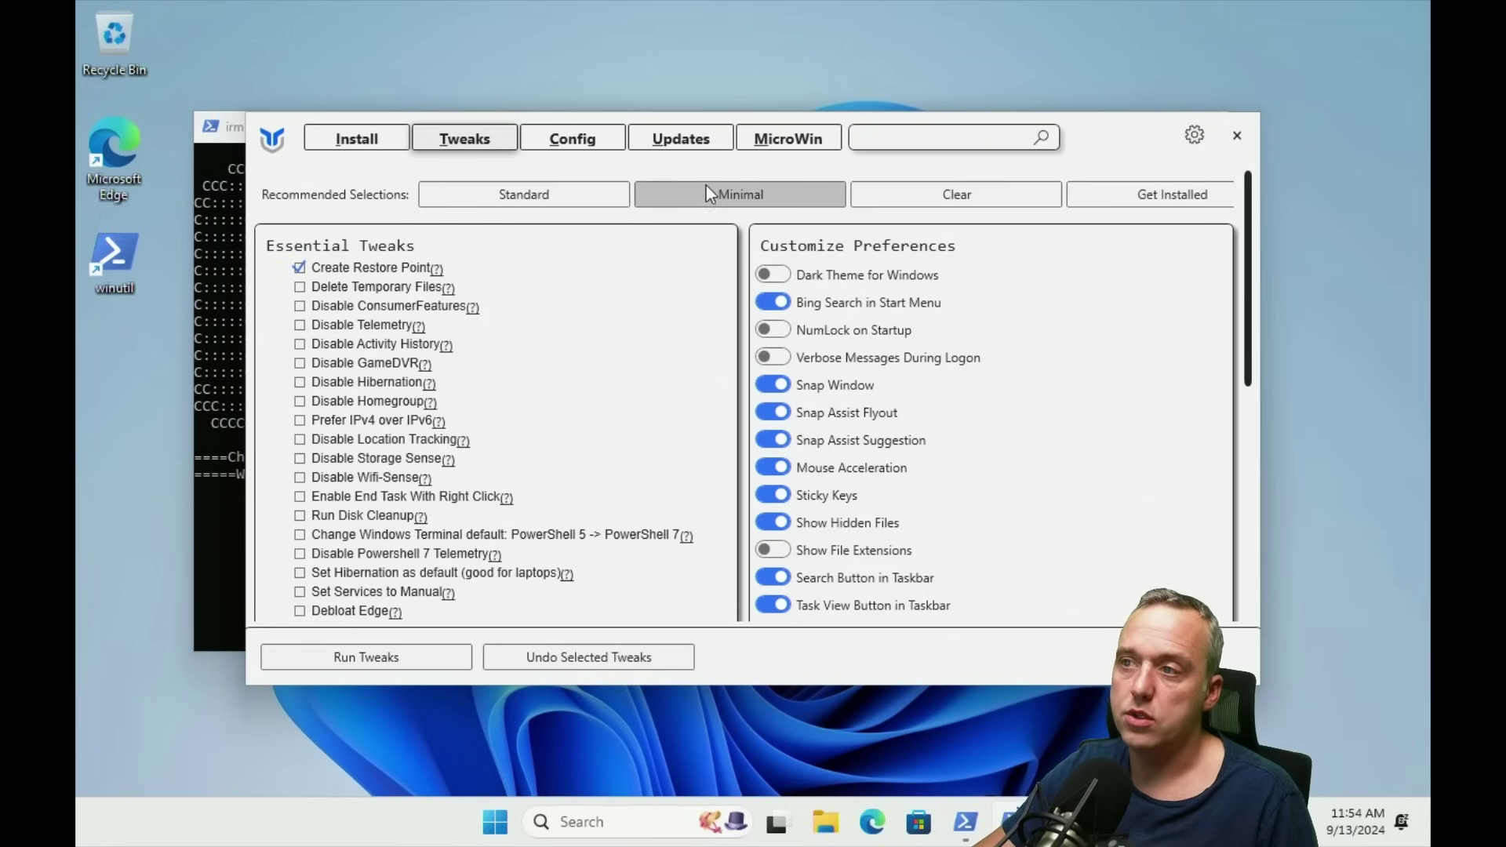
Step: Select the Standard tweaks preset in a maximized WinUtil and enable Dark Theme for Windows
click(598, 193)
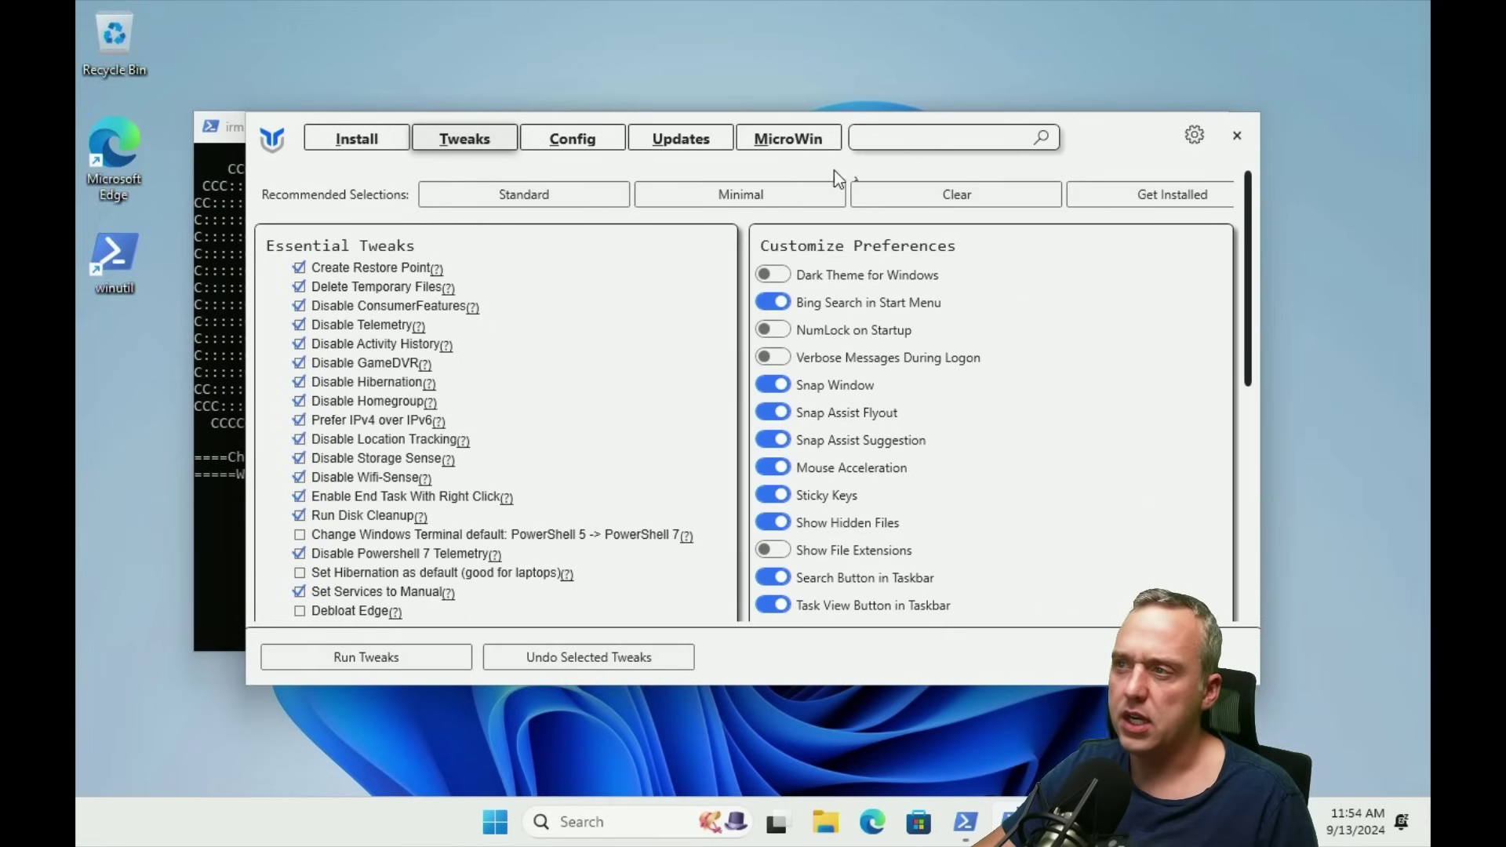
double_click(1087, 148)
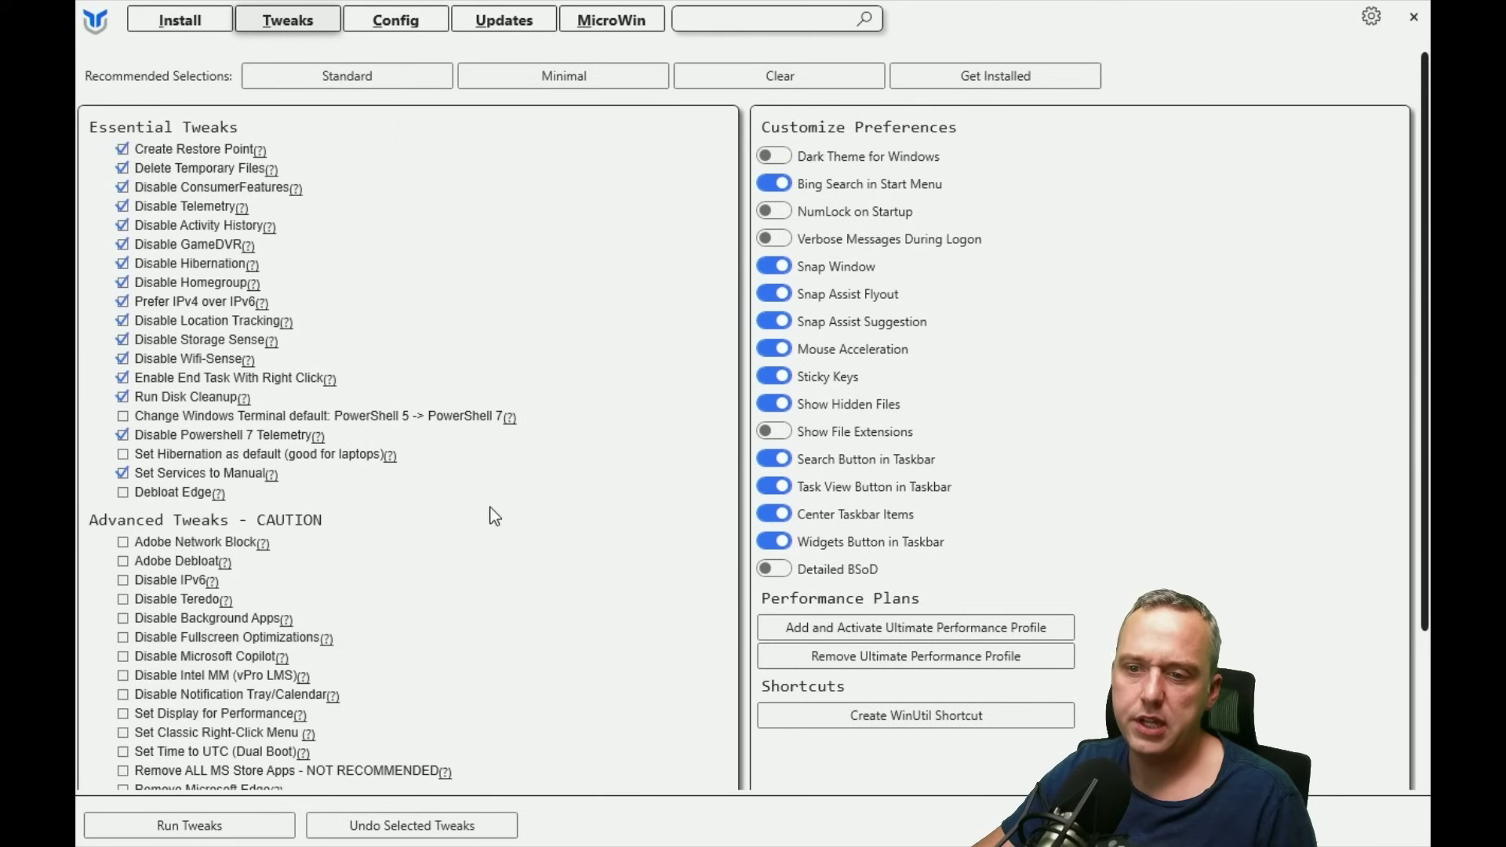
scroll(308, 557, down, 2)
scroll(827, 110, up, 3)
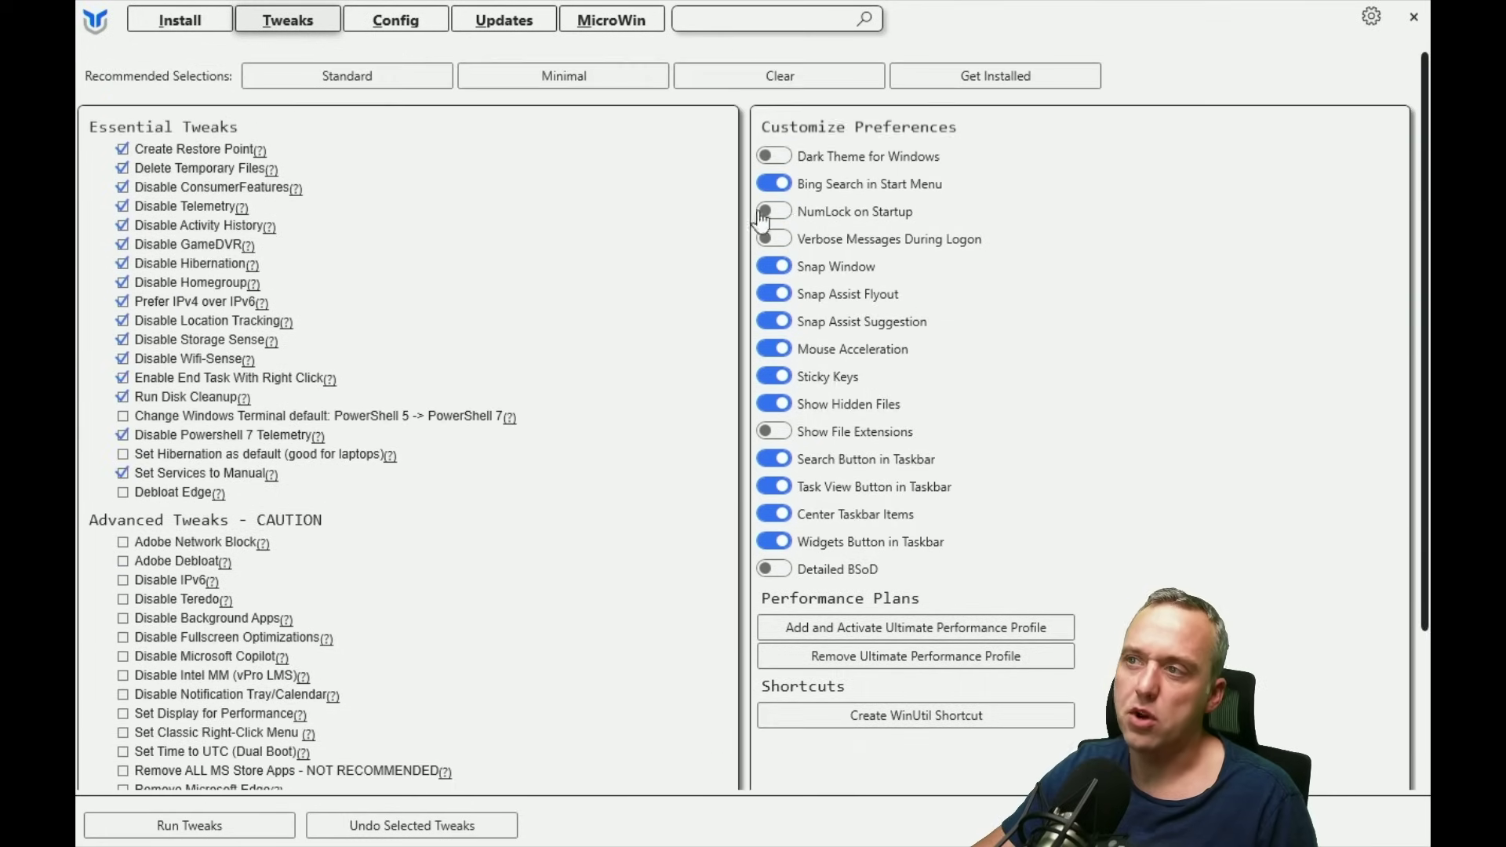
click(781, 158)
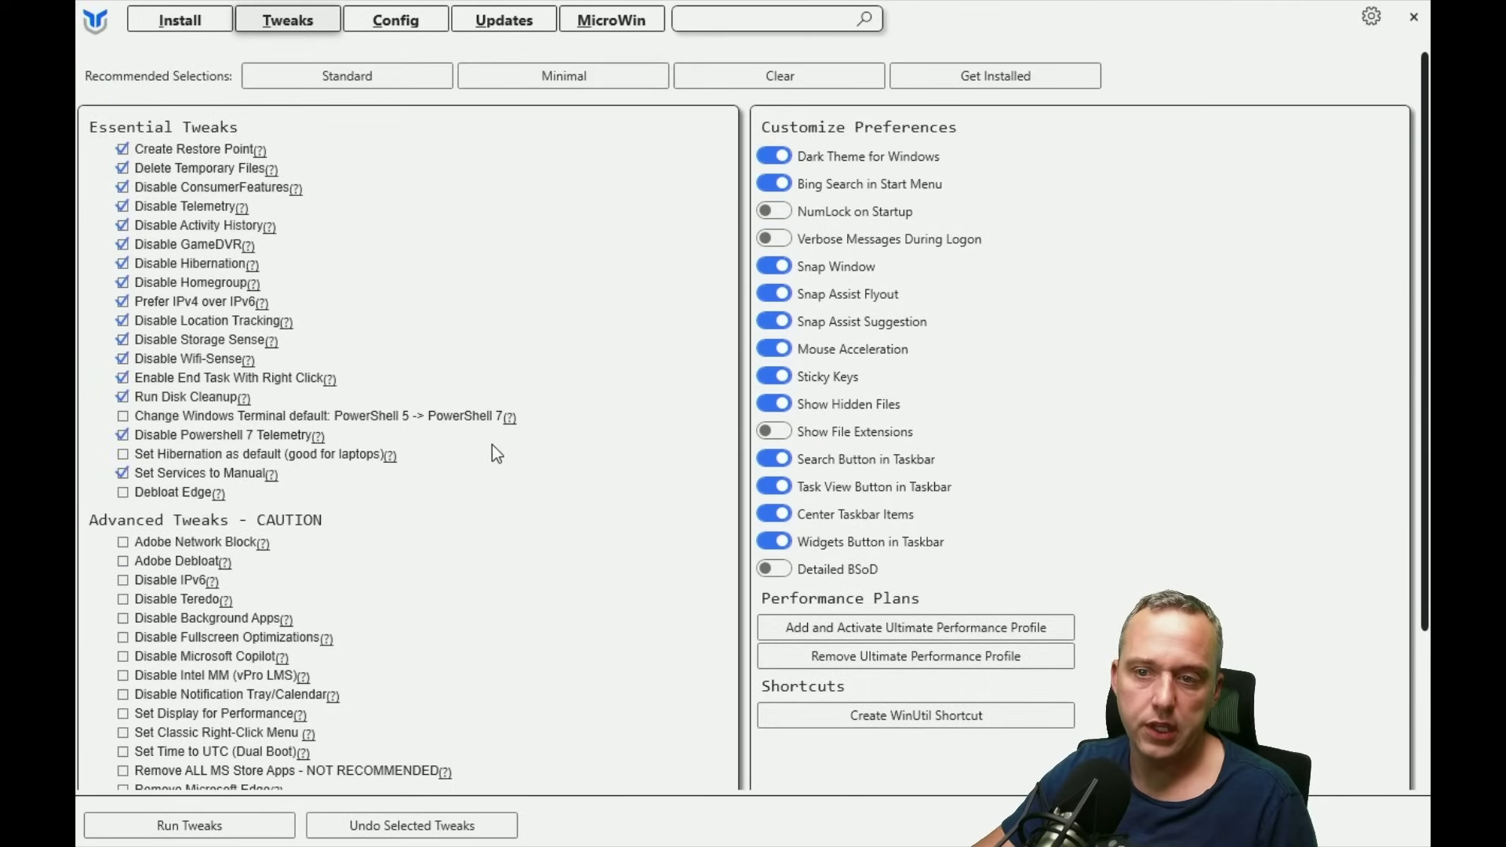
Step: Add Remove OneDrive and Disable Microsoft Copilot to the selected tweaks
scroll(492, 454, down, 3)
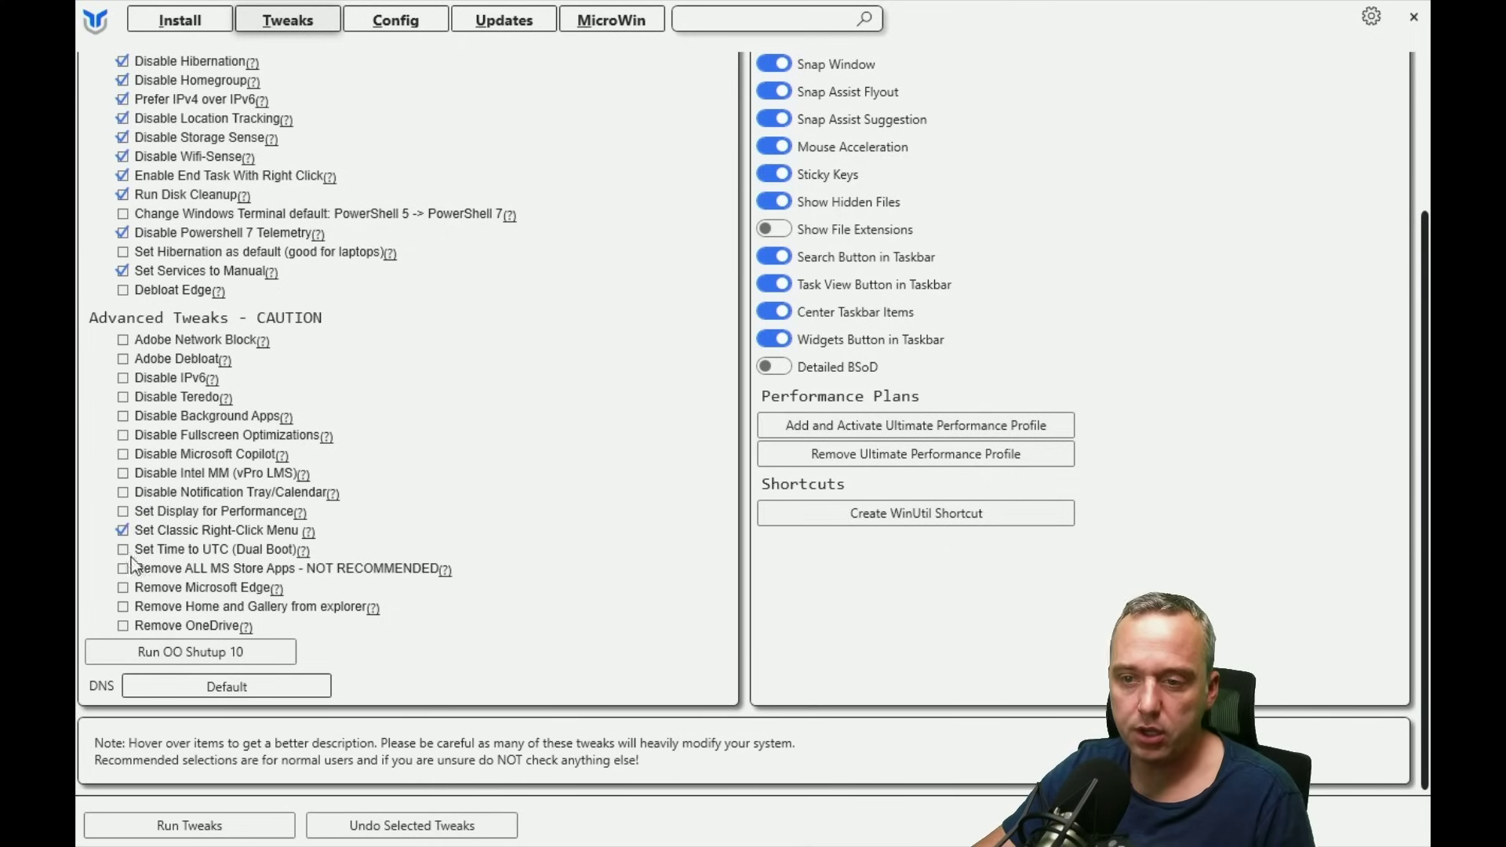
click(123, 626)
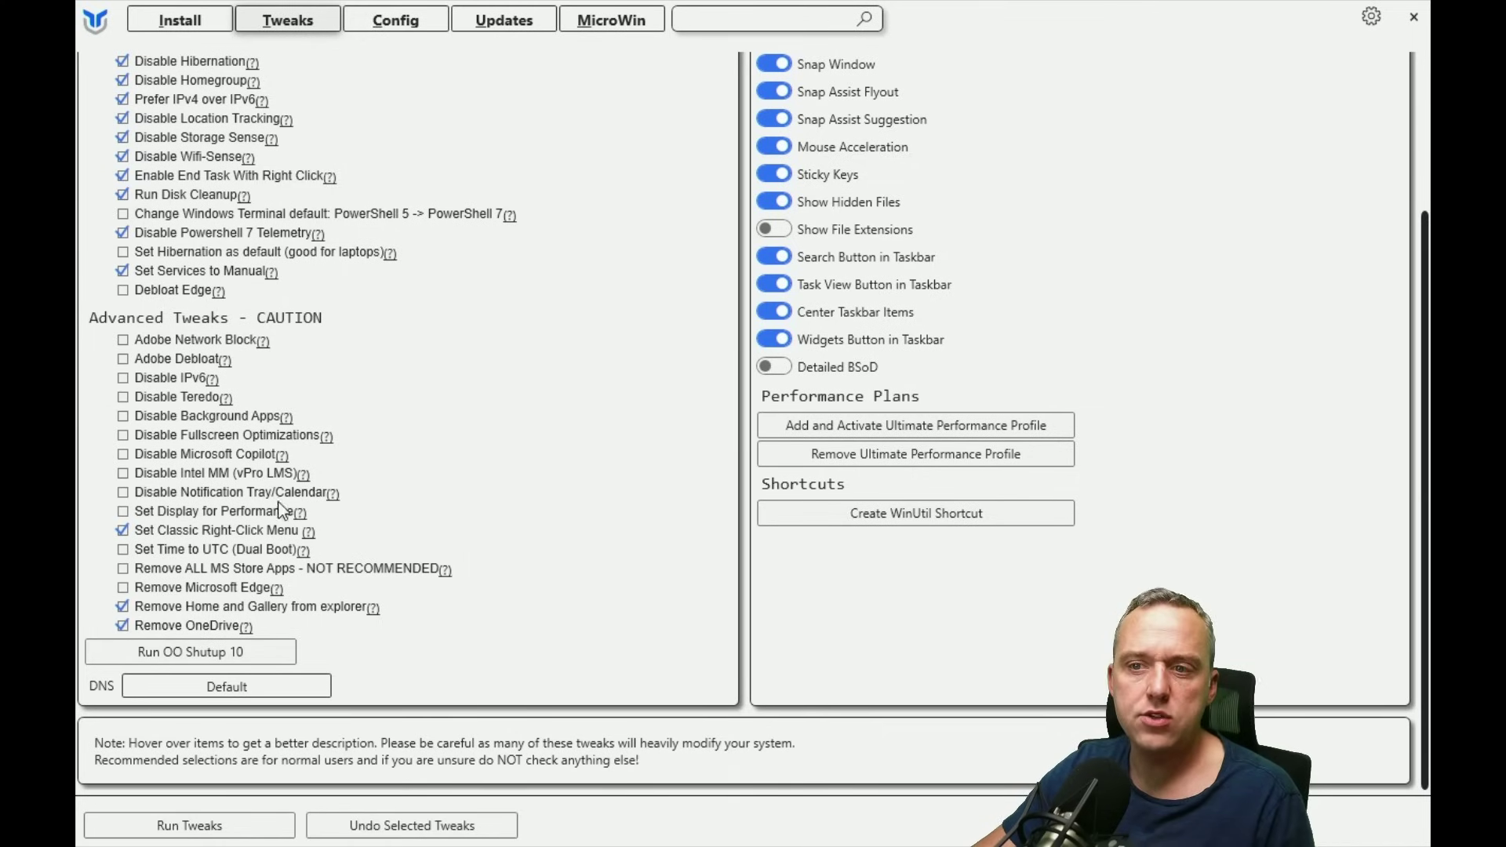
click(123, 455)
scroll(459, 475, up, 5)
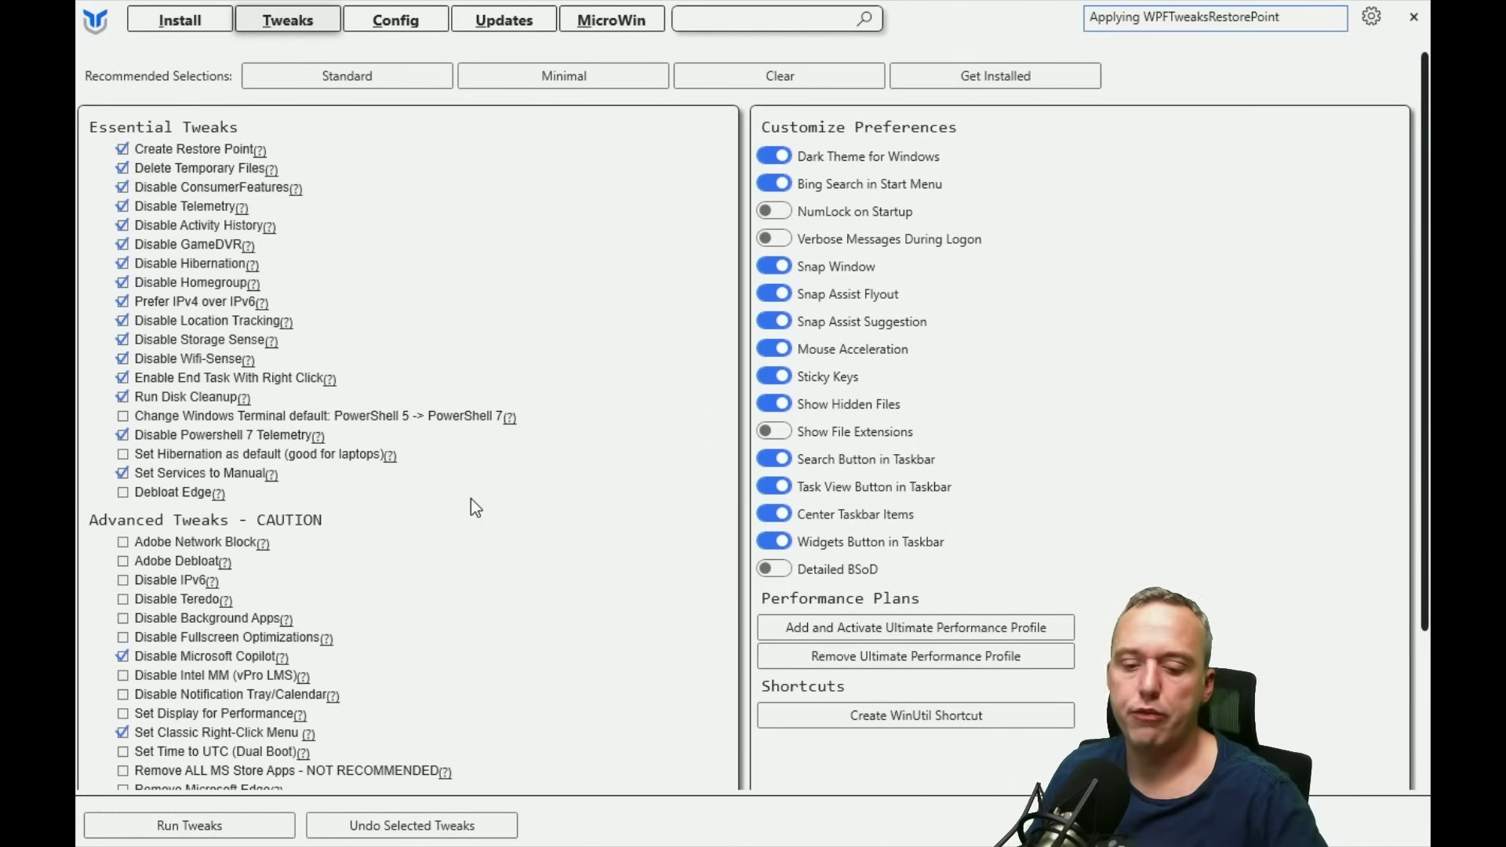
Step: Switch to the PowerShell console to watch the tweaks run until 'Tweaks are Finished'
key(alt+Tab)
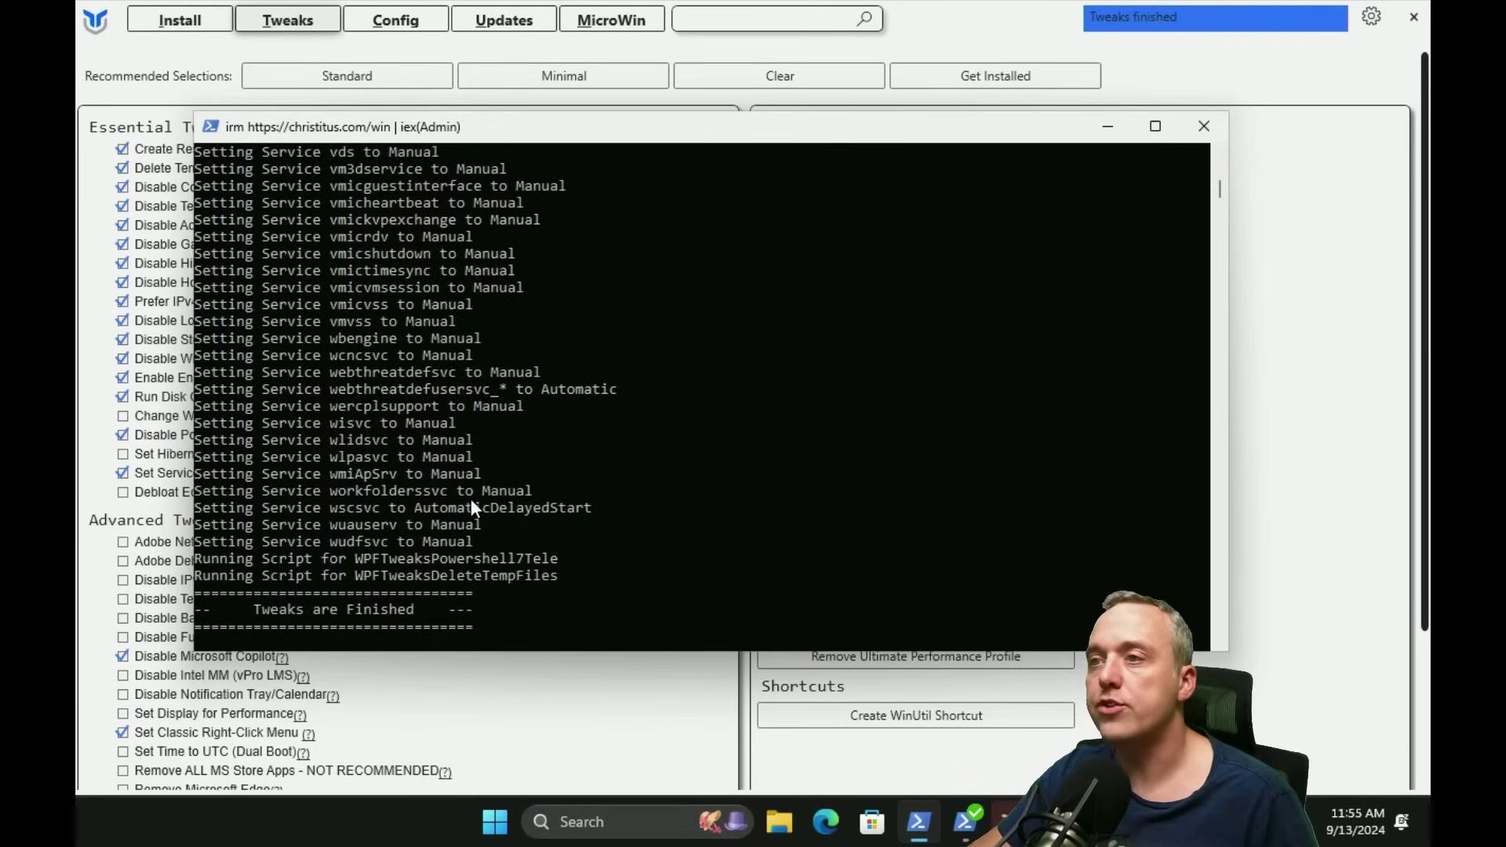
Step: Close WinUtil, dismiss the disk space notice, and set taskbar Search to Hide
click(1221, 126)
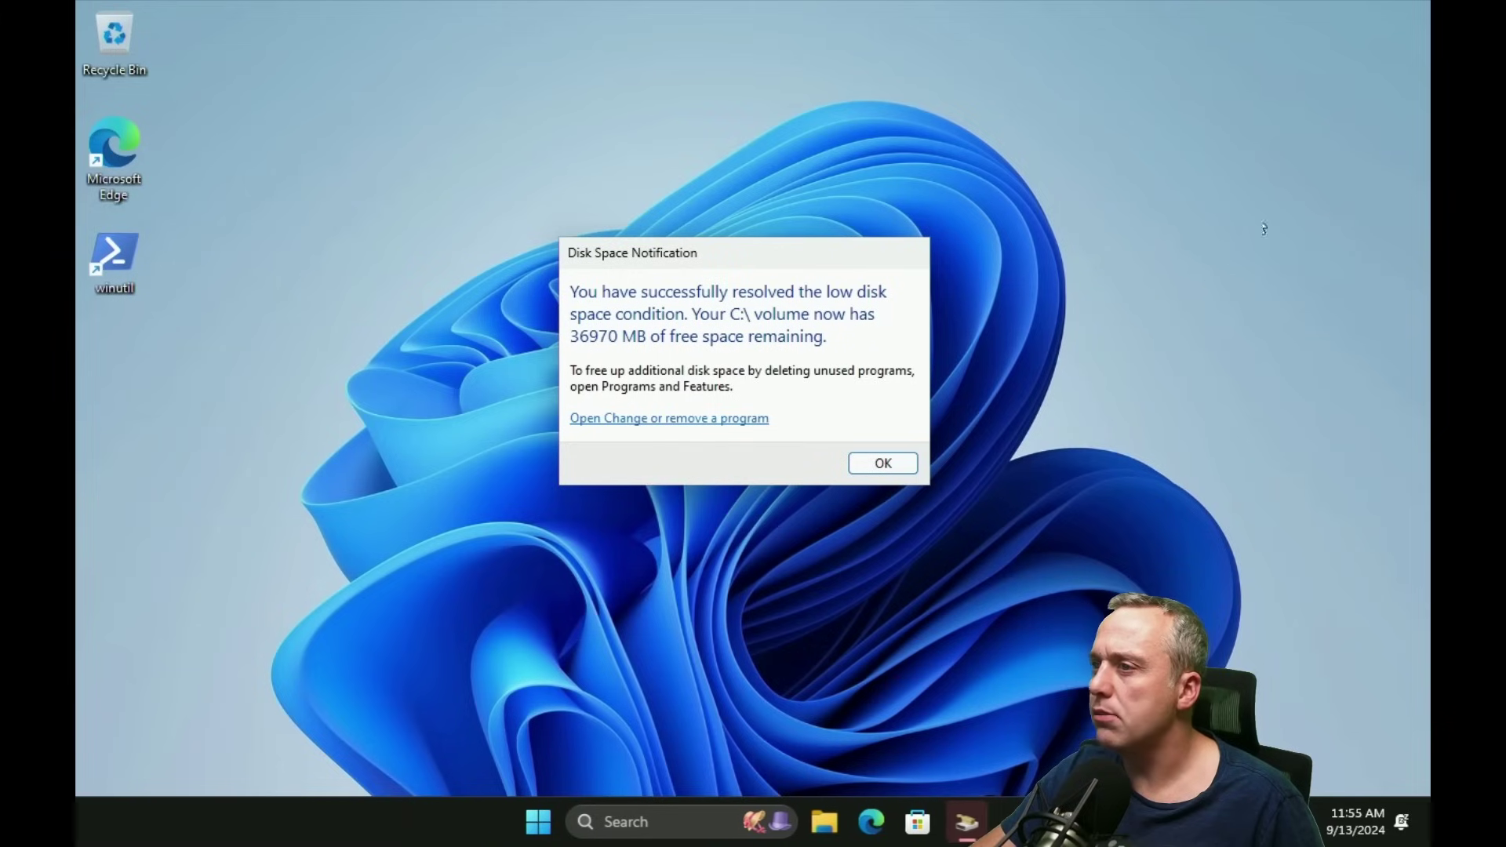
click(898, 465)
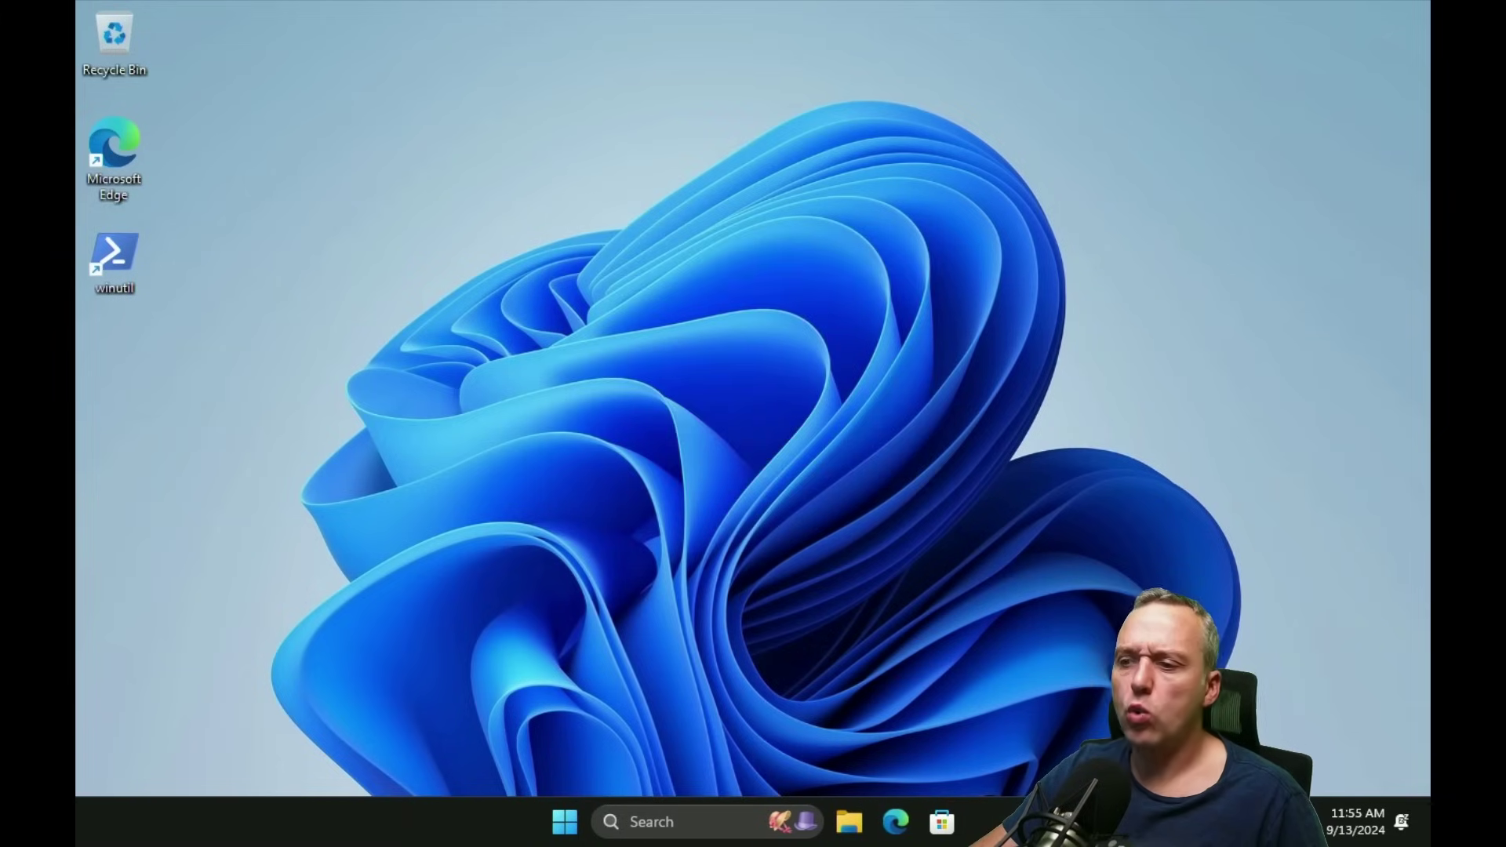
right_click(507, 821)
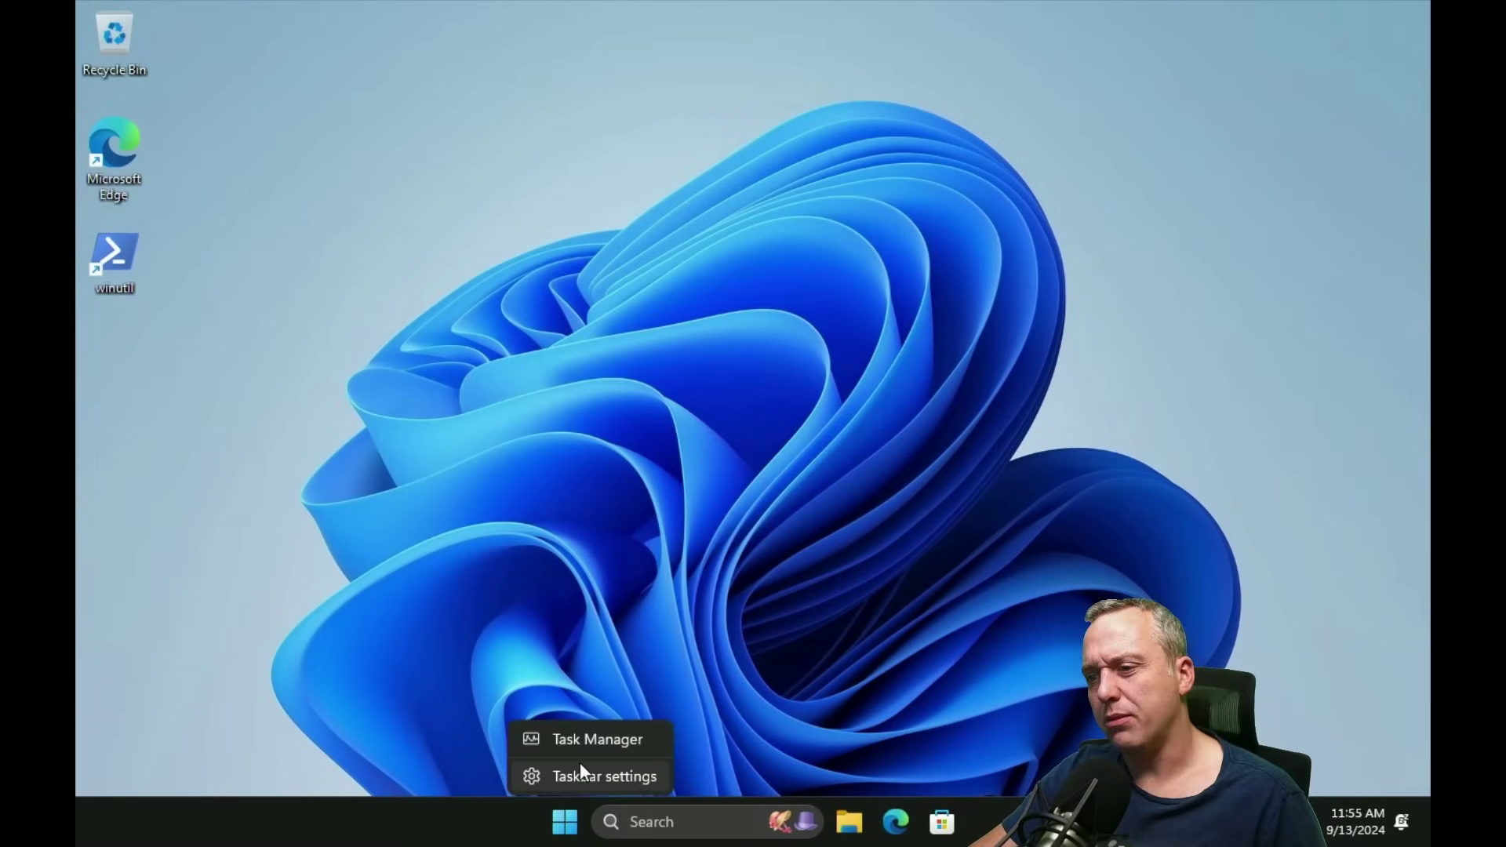
click(581, 772)
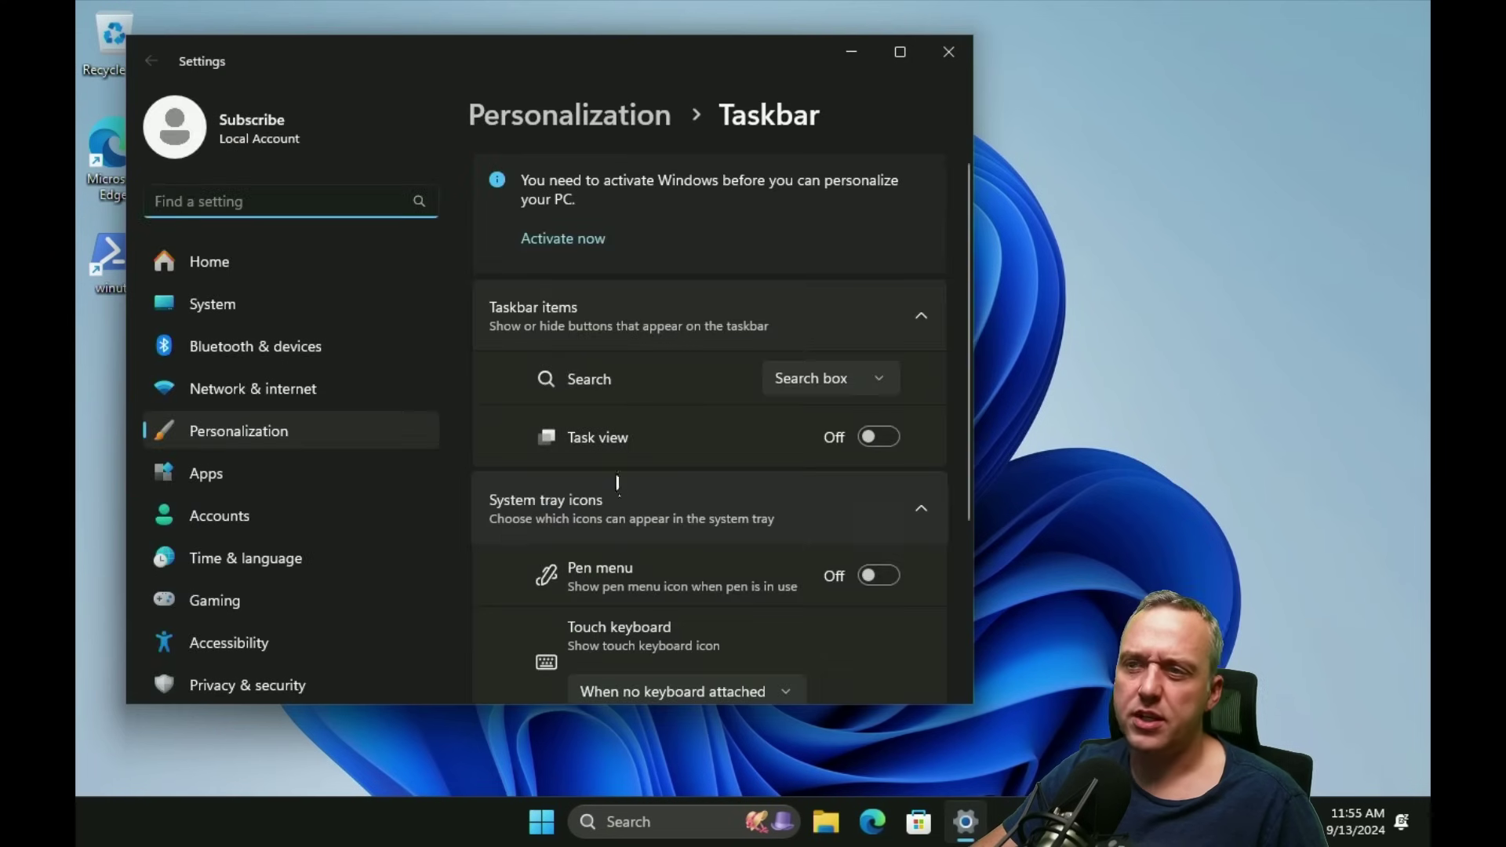
click(810, 389)
click(793, 269)
scroll(781, 482, down, 3)
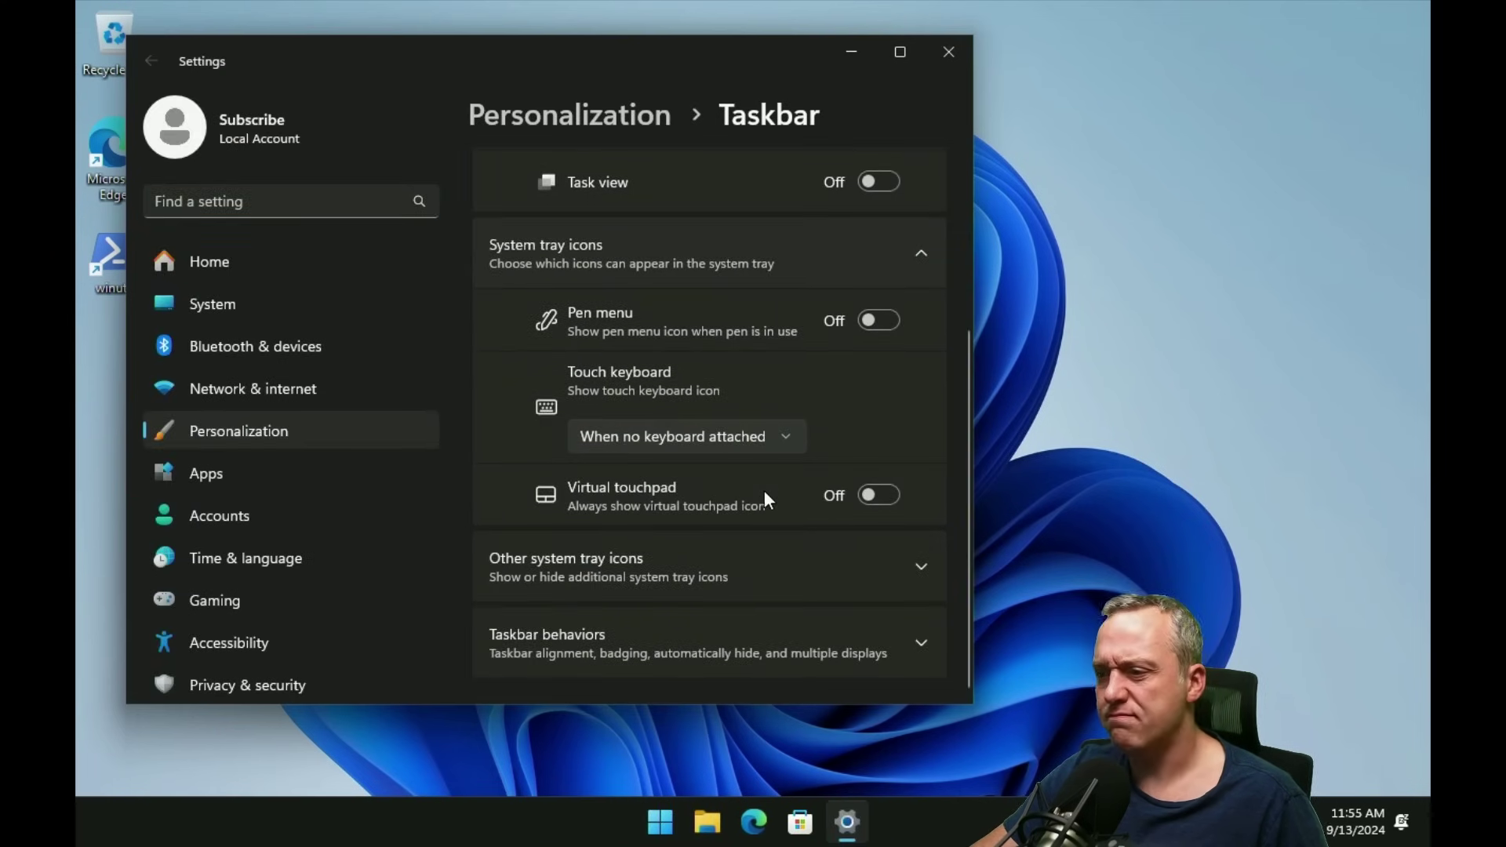
key(alt+F4)
Step: Unpin Microsoft Edge, Microsoft Store and File Explorer from the taskbar
right_click(793, 820)
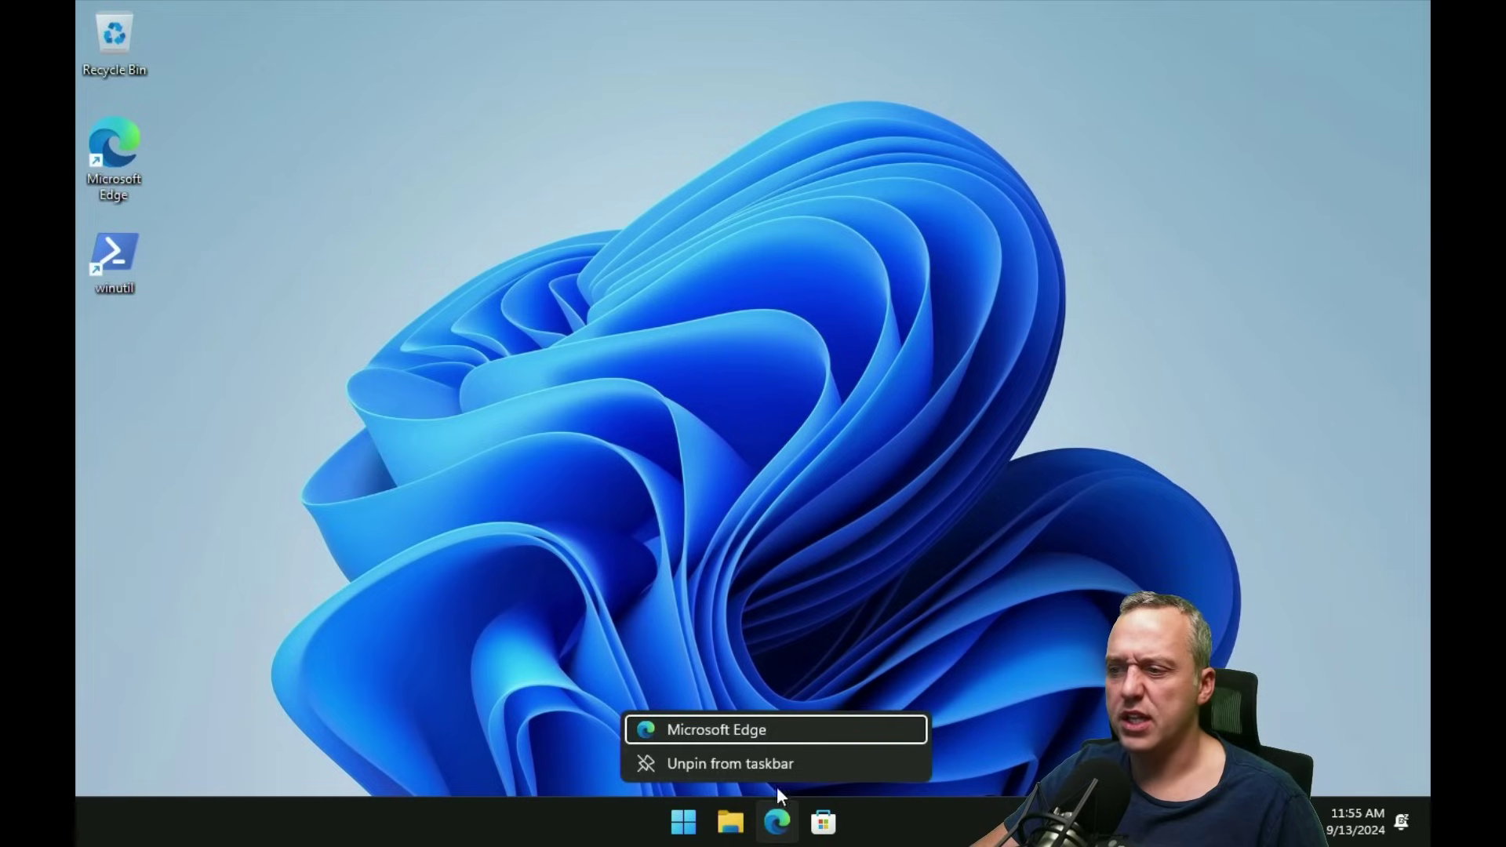
click(761, 767)
right_click(800, 822)
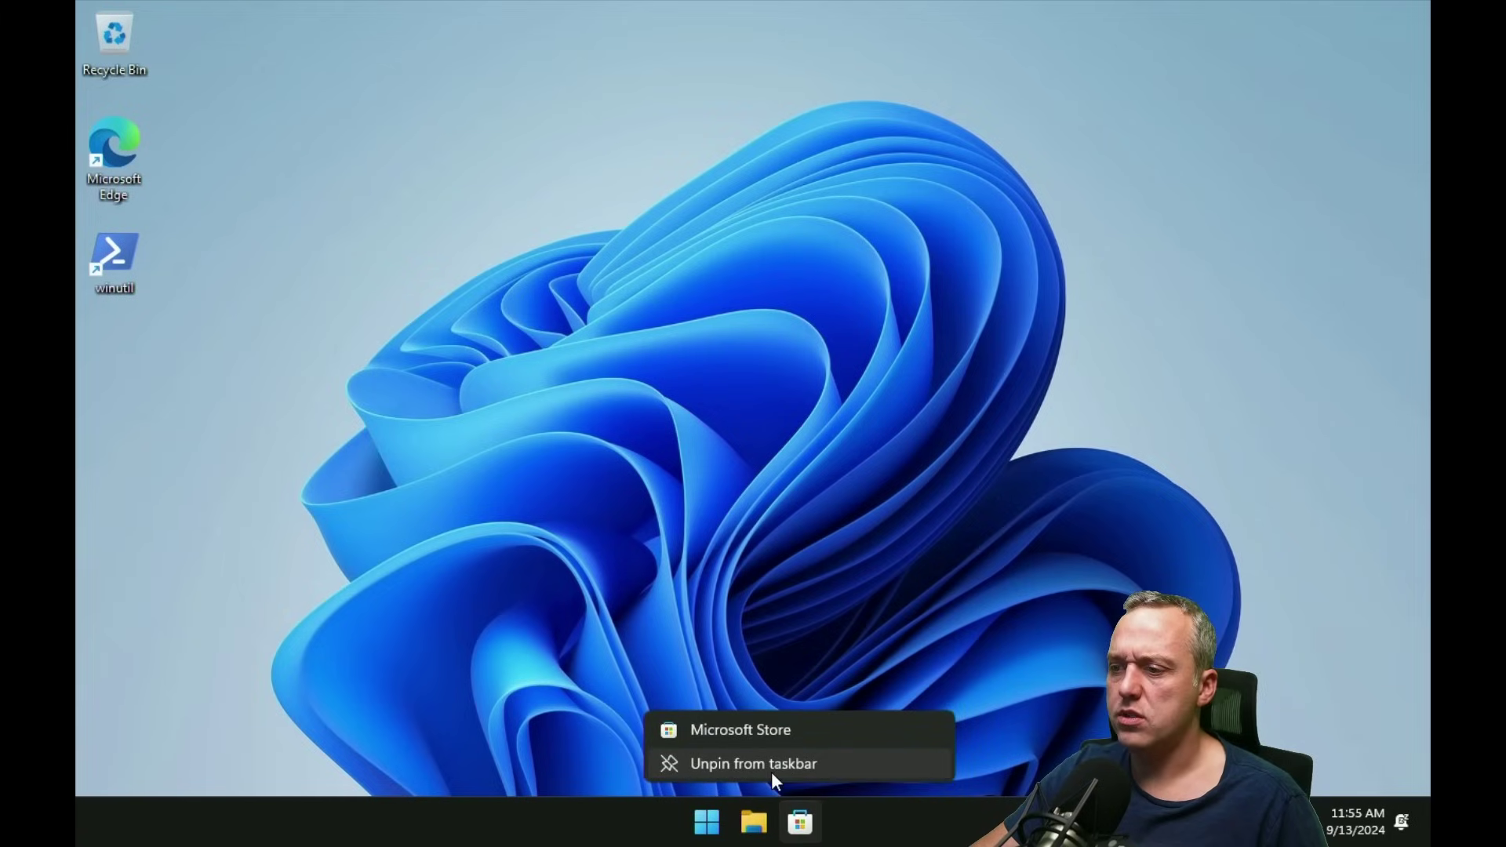
click(771, 768)
right_click(780, 821)
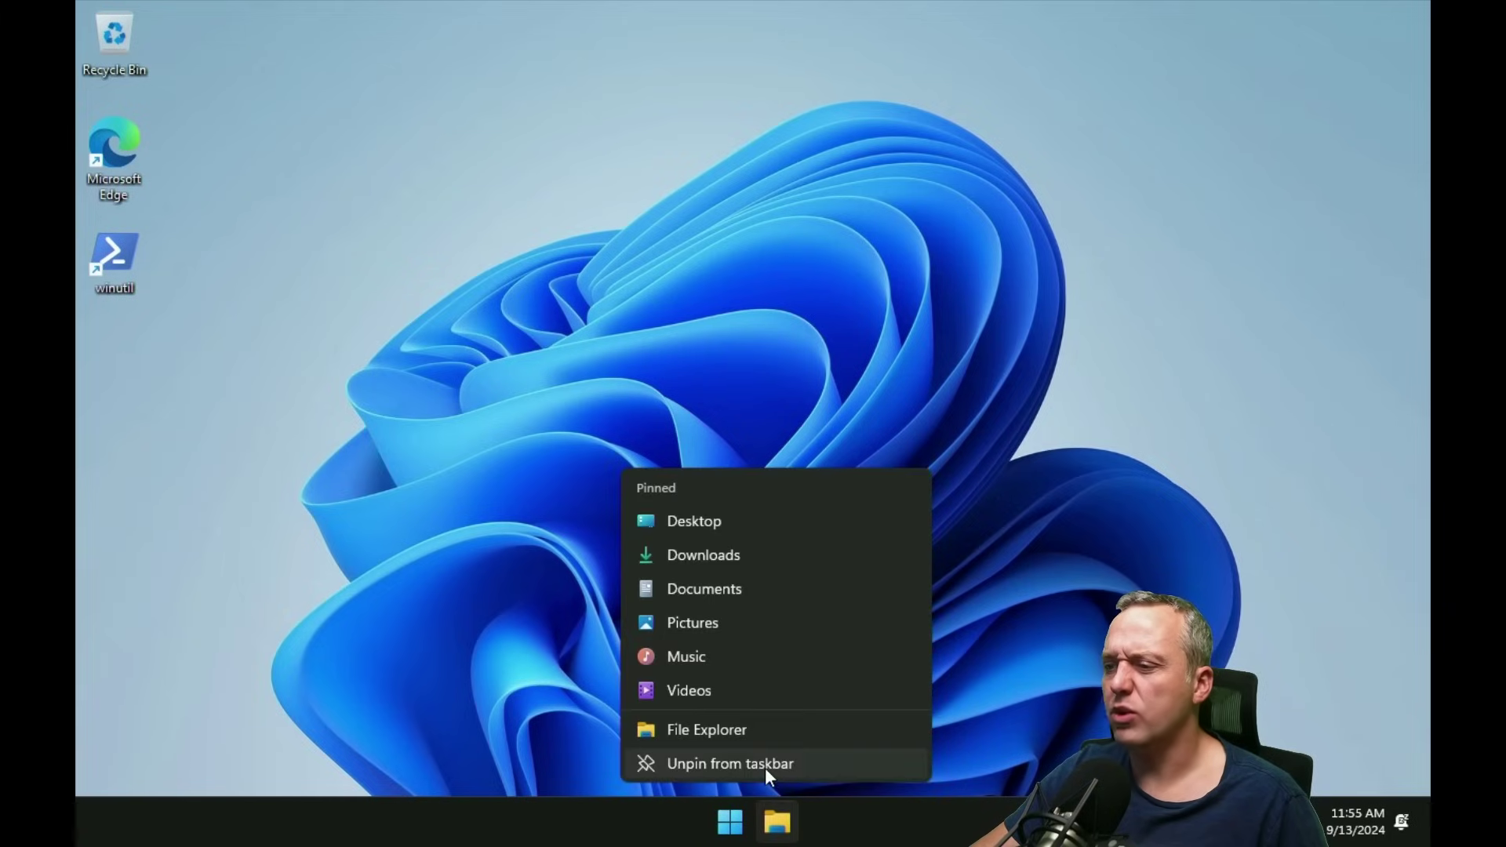
click(765, 768)
click(761, 831)
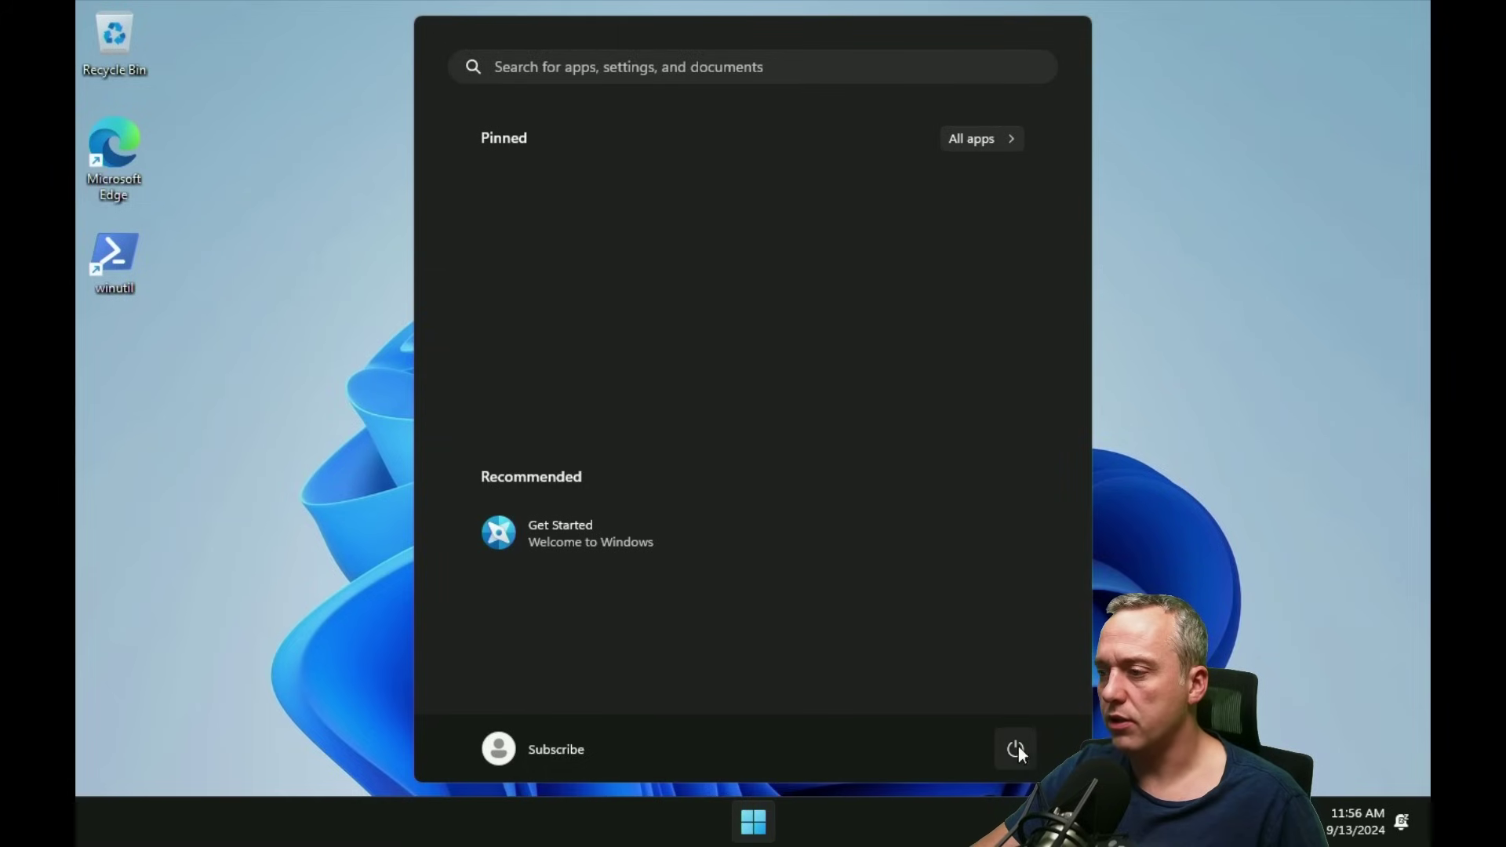
Step: Restart the Windows 11 VM from the Start menu's power options
click(1018, 745)
click(1064, 738)
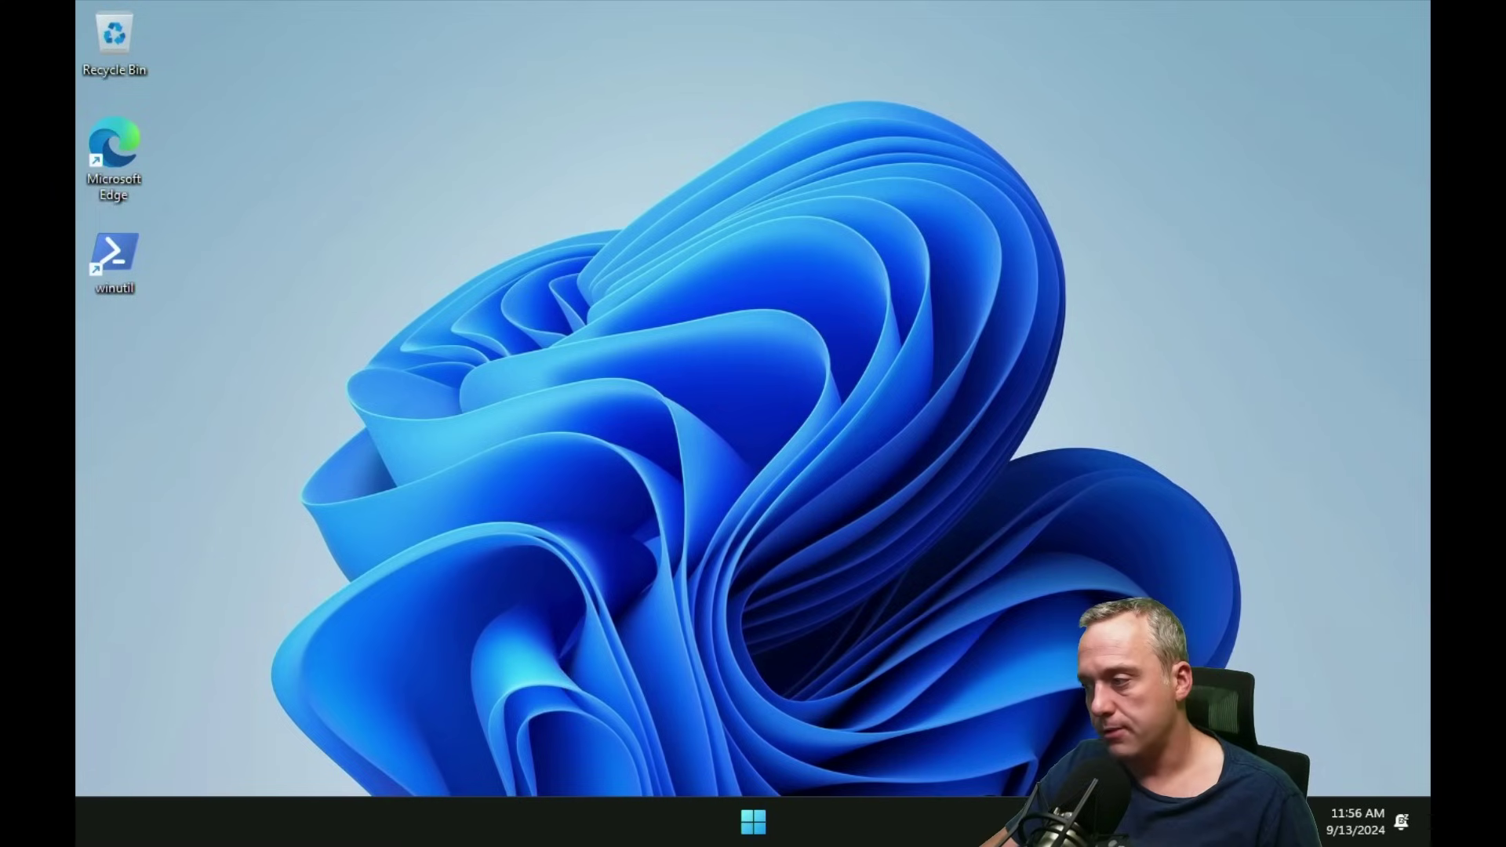
Step: Check Task Manager's Performance stats (65 processes, 1.9/8.0 GB memory) and close it
right_click(632, 817)
click(689, 745)
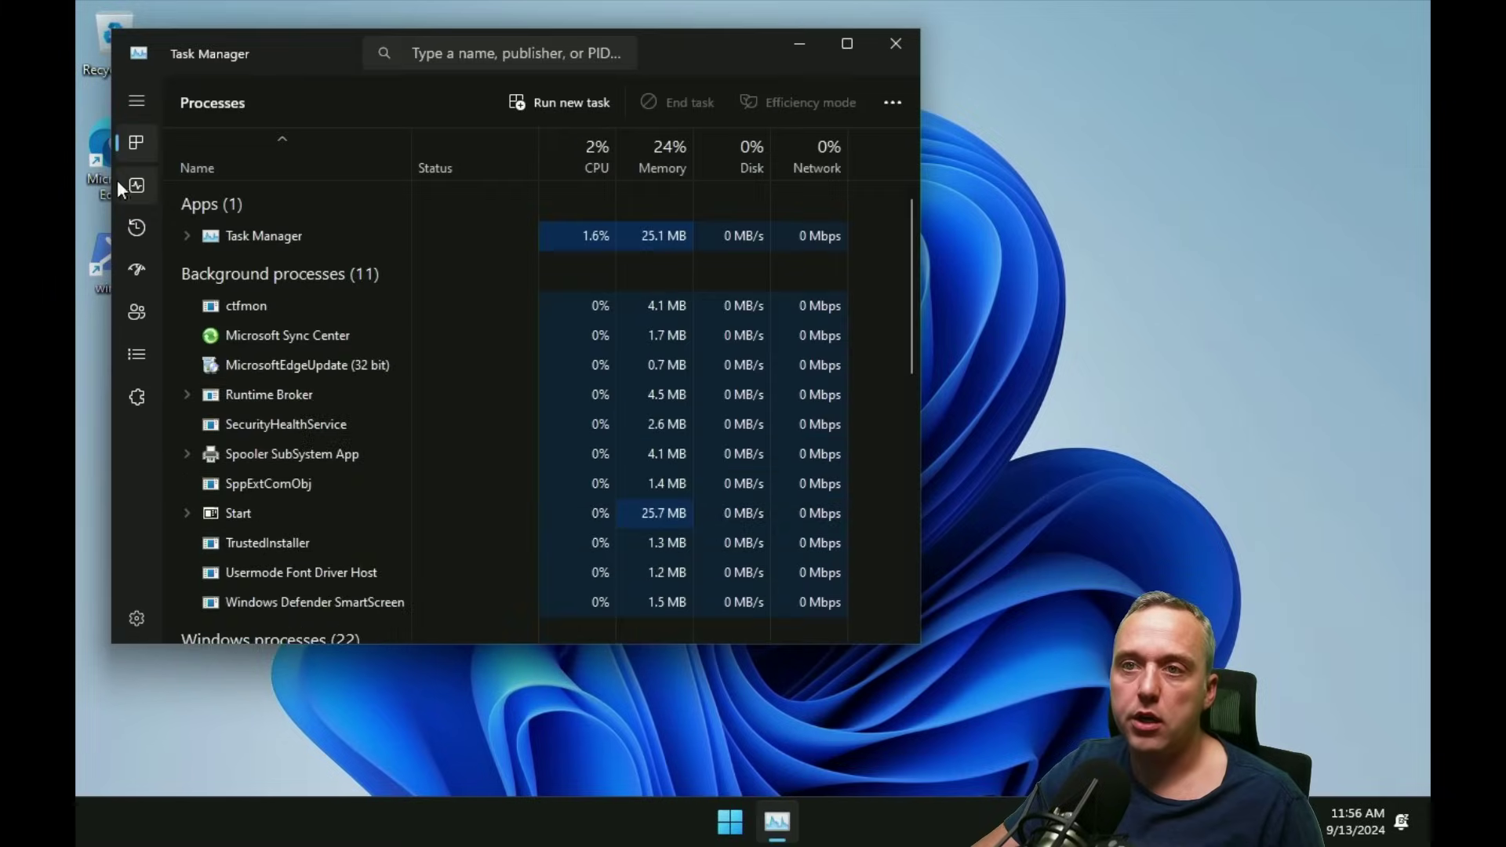
click(133, 186)
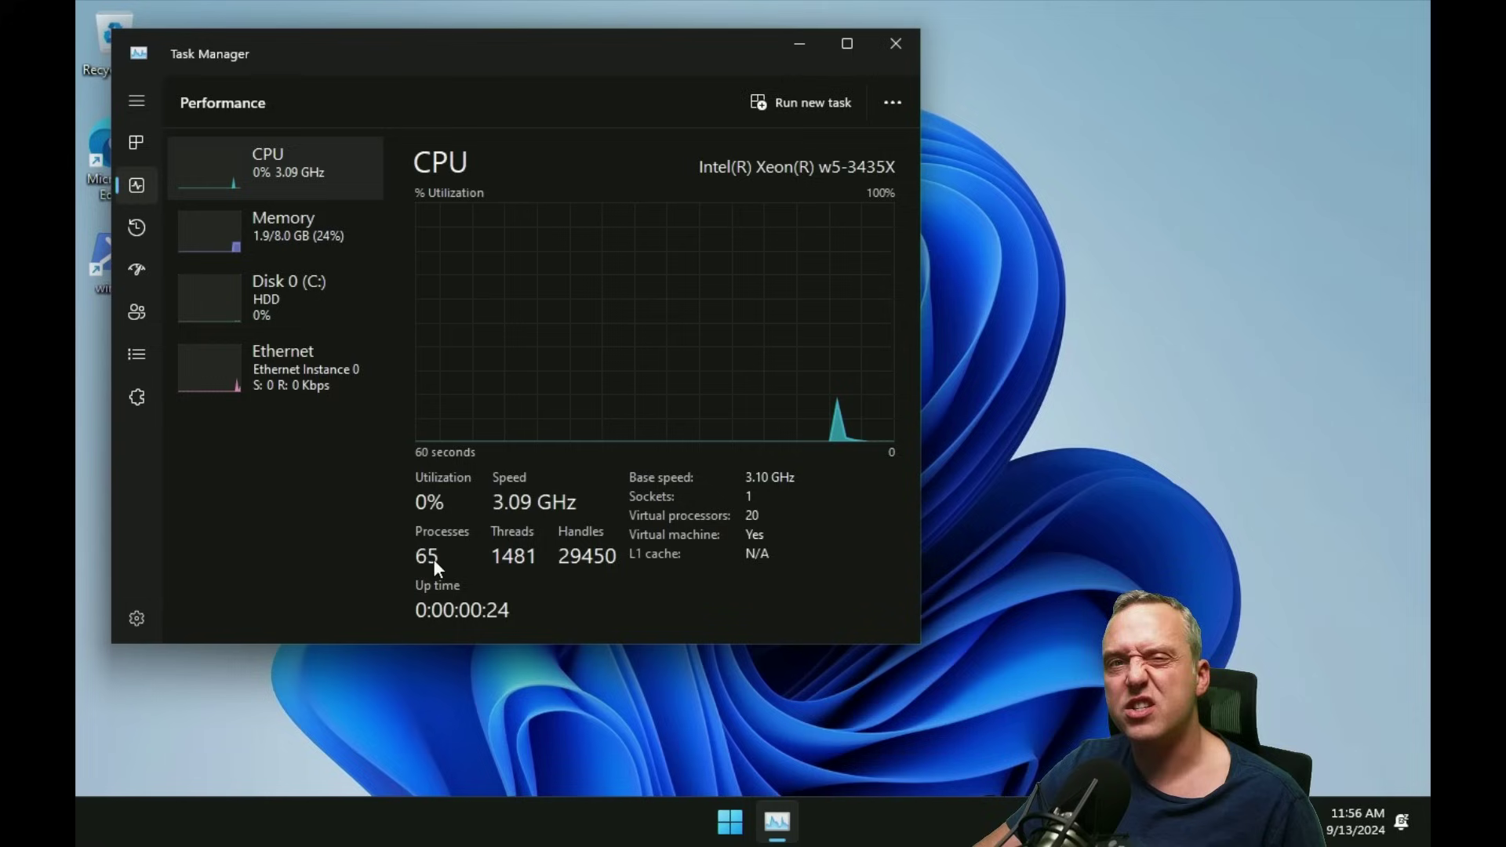
click(902, 44)
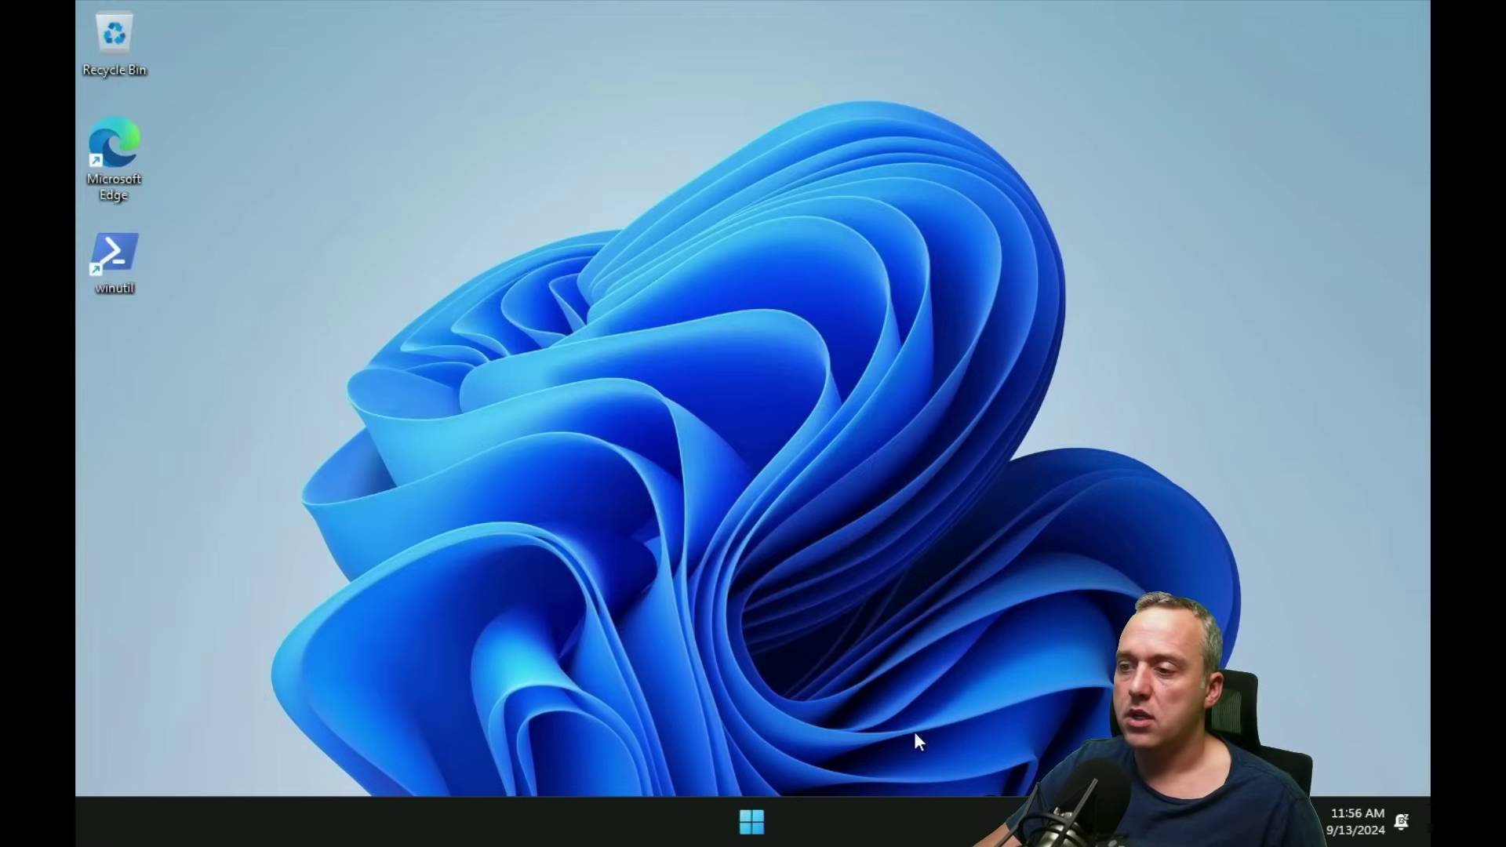
Step: Shut down the virtual machine from the quick system menu
right_click(759, 819)
mouse_move(844, 734)
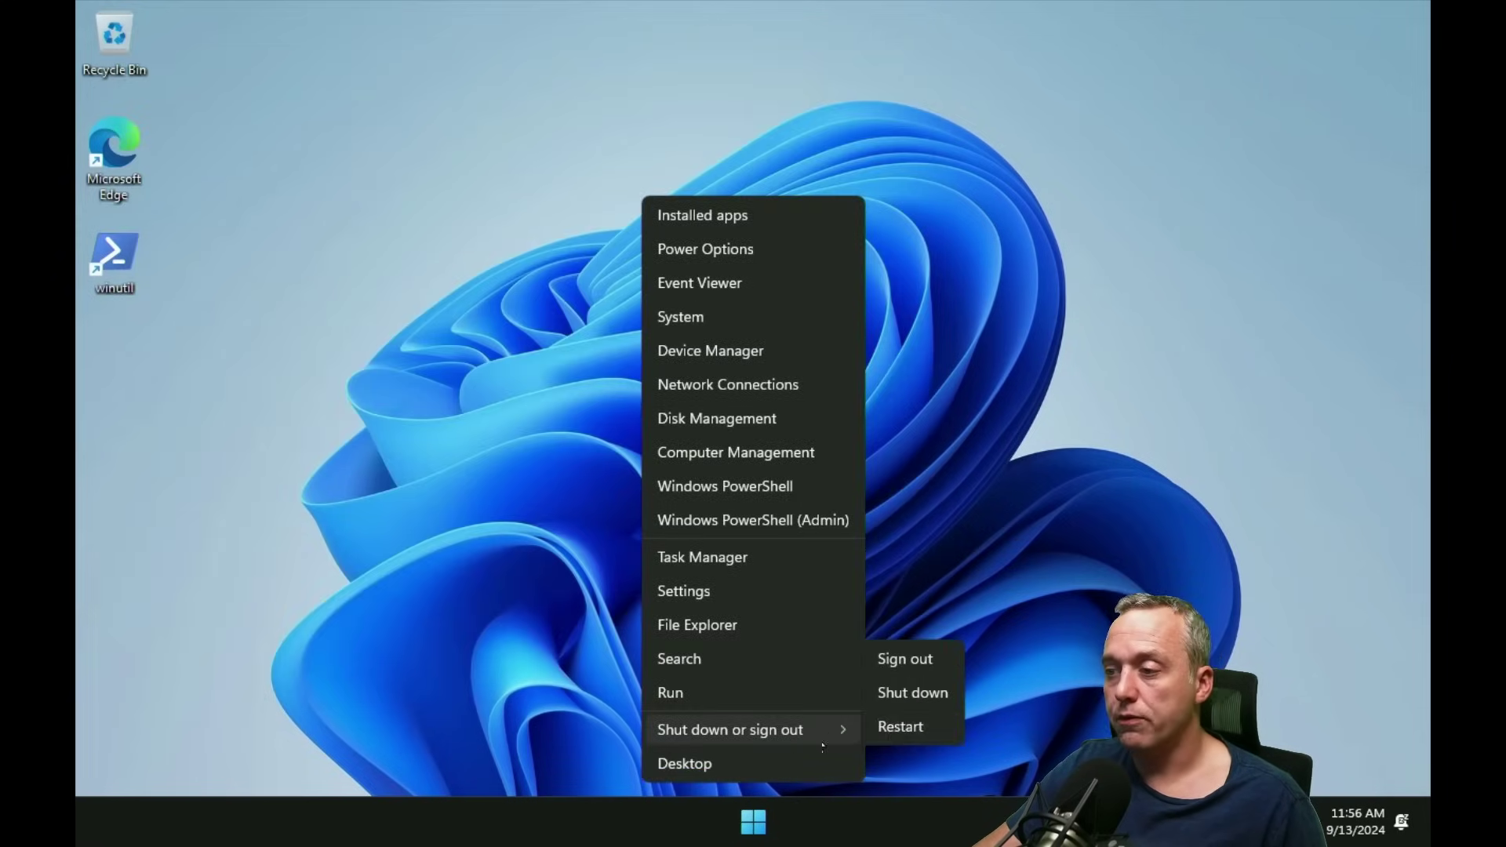
click(905, 702)
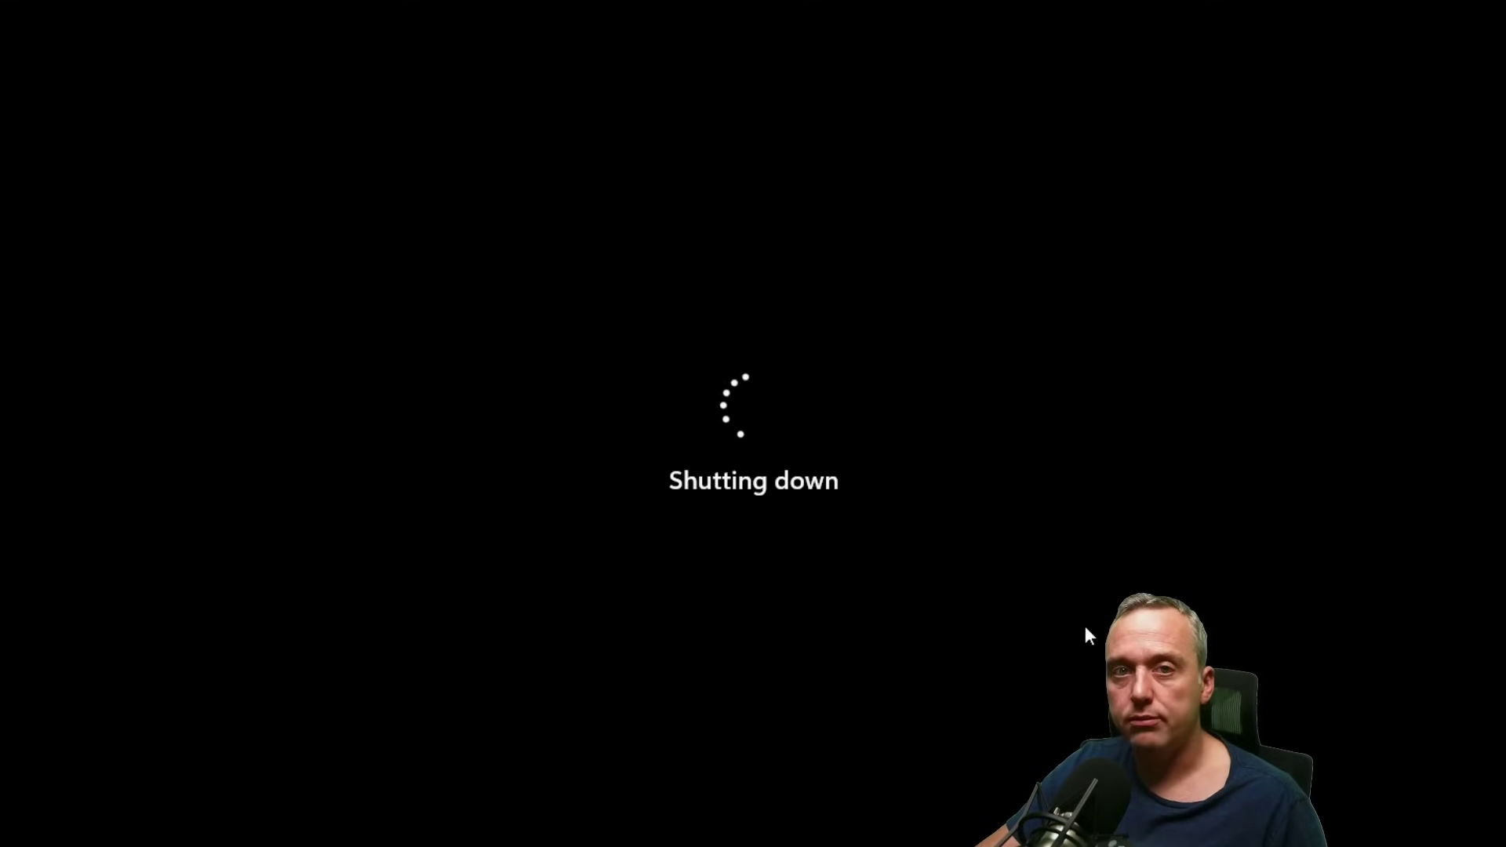